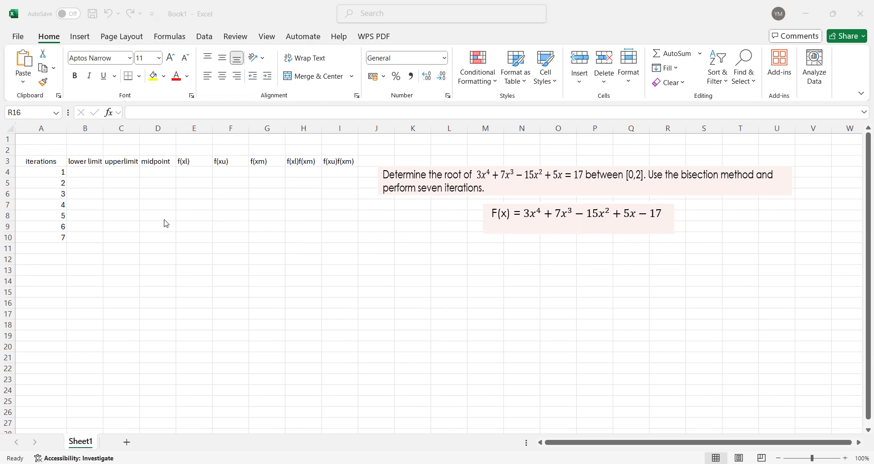
- Enter the iteration 1 interval: lower limit 0 in B4 and upper limit 2 in C4
{"action": "left_click", "coordinate": [91, 173]}
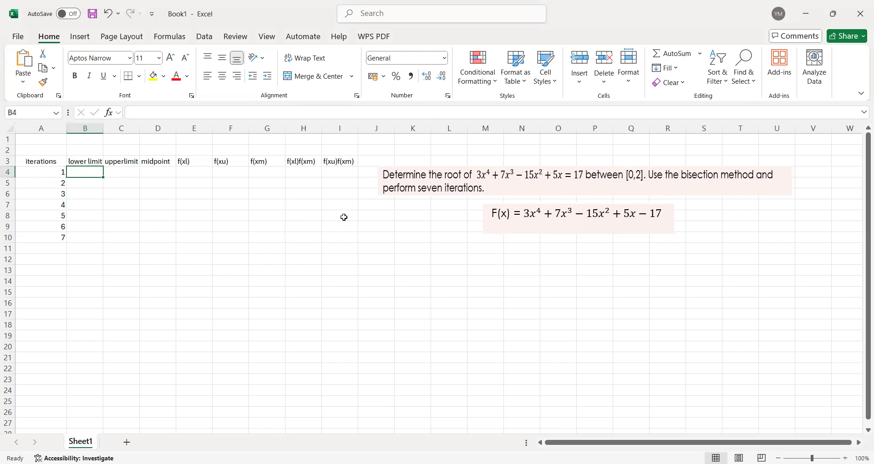
{"action": "type", "text": "0"}
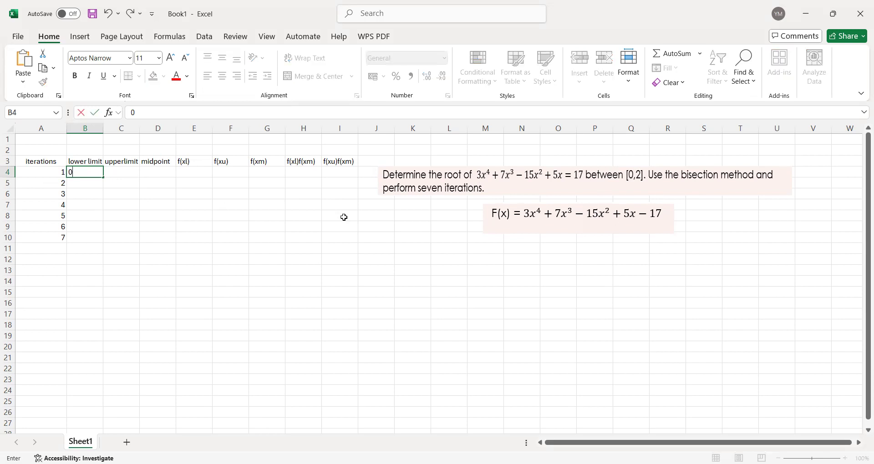
{"action": "key", "text": "Tab"}
{"action": "type", "text": "2"}
{"action": "key", "text": "Tab"}
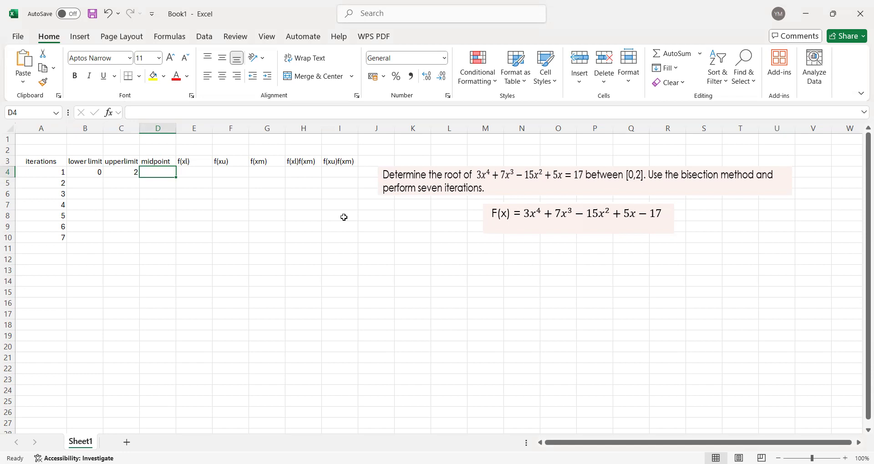
- Enter the midpoint formula (1/2)*(B4+C4) in D4 so iteration 1's midpoint shows 1
{"action": "type", "text": "="}
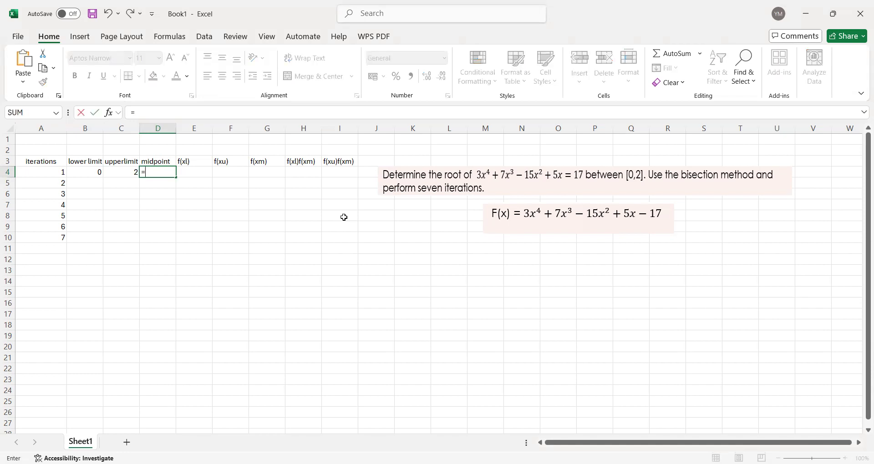
{"action": "type", "text": "(1/2)"}
{"action": "type", "text": "("}
{"action": "left_click", "coordinate": [97, 173]}
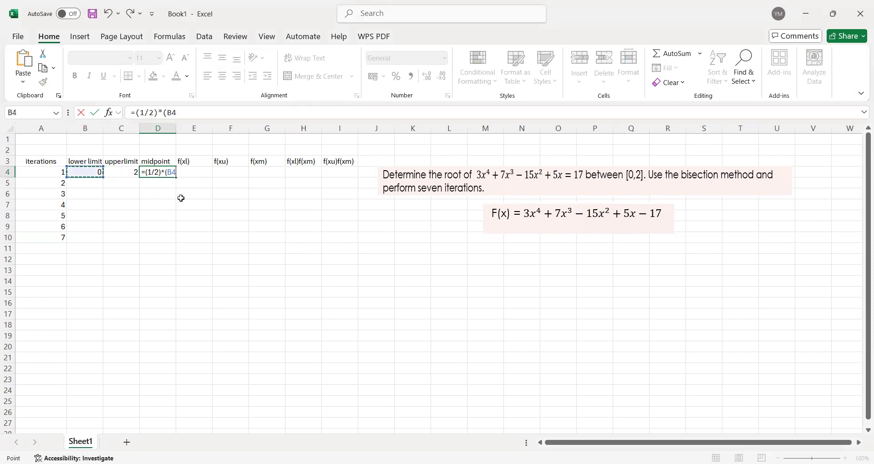
{"action": "type", "text": "+"}
{"action": "left_click", "coordinate": [133, 172]}
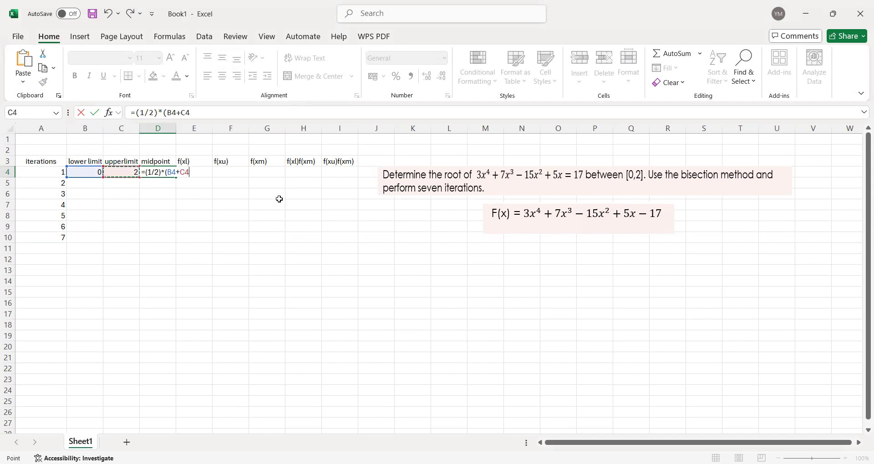
{"action": "type", "text": ")"}
{"action": "key", "text": "Return"}
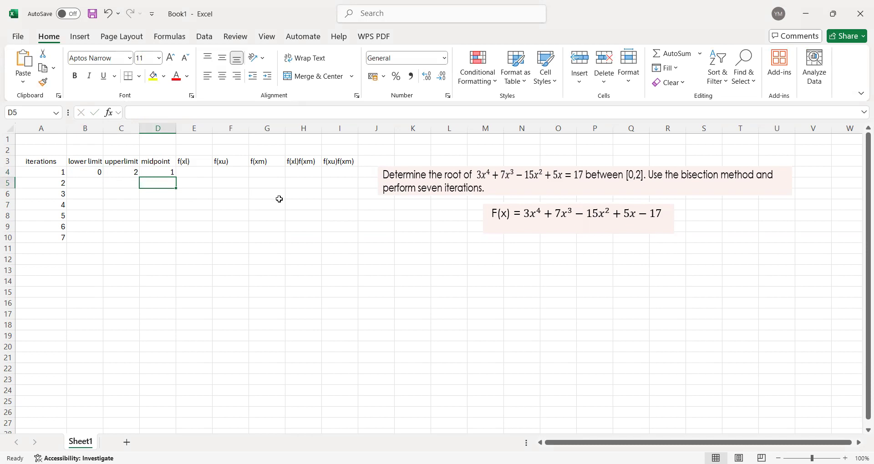
{"action": "left_click", "coordinate": [357, 96]}
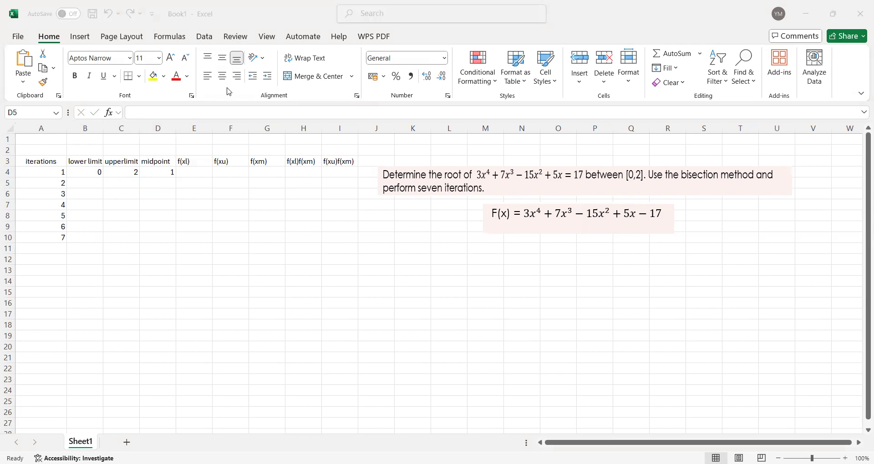
{"action": "left_click", "coordinate": [194, 171]}
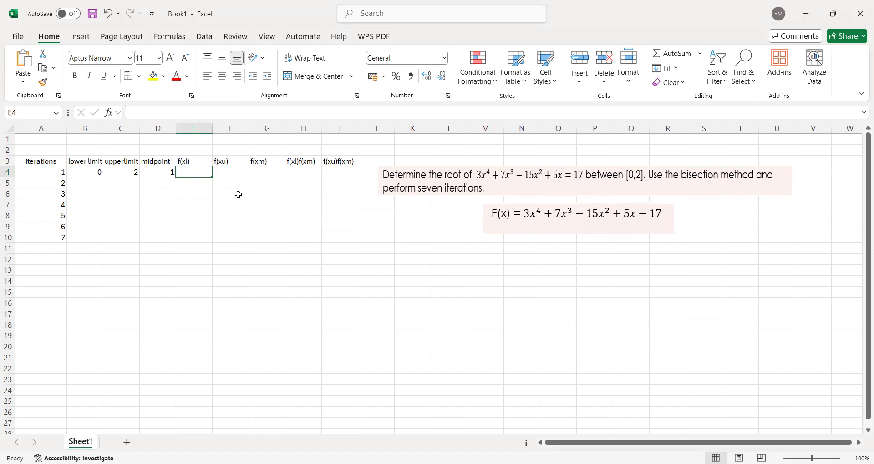
- Enter =3*B4^4+7*B4^3-15*B4^2+5*B4-17 in E4, giving f(xl) of -17
{"action": "type", "text": "="}
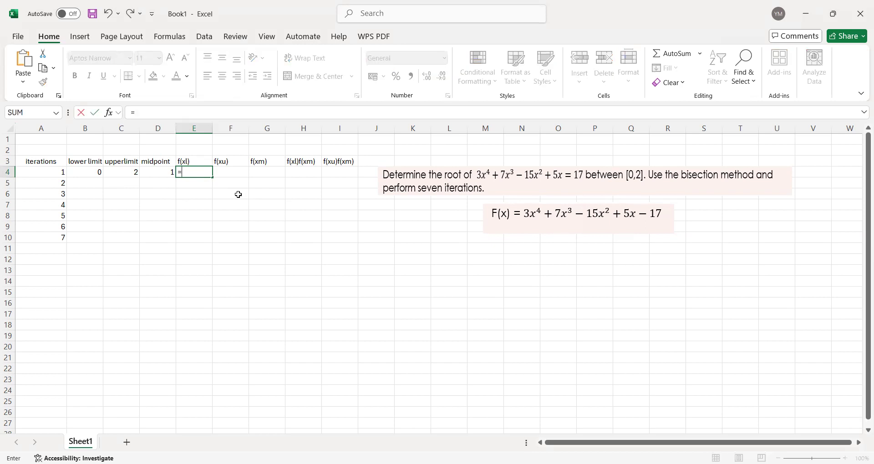
{"action": "type", "text": "3*"}
{"action": "left_click", "coordinate": [94, 172]}
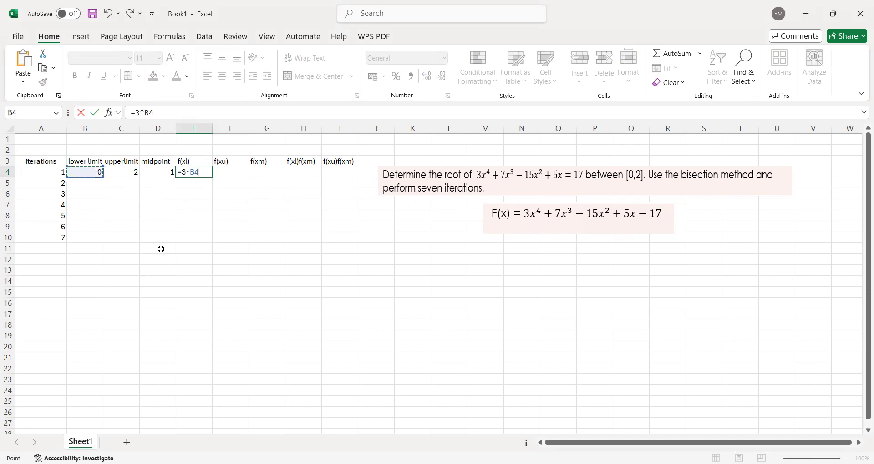
{"action": "type", "text": "^4"}
{"action": "type", "text": "+7*"}
{"action": "left_click", "coordinate": [101, 175]}
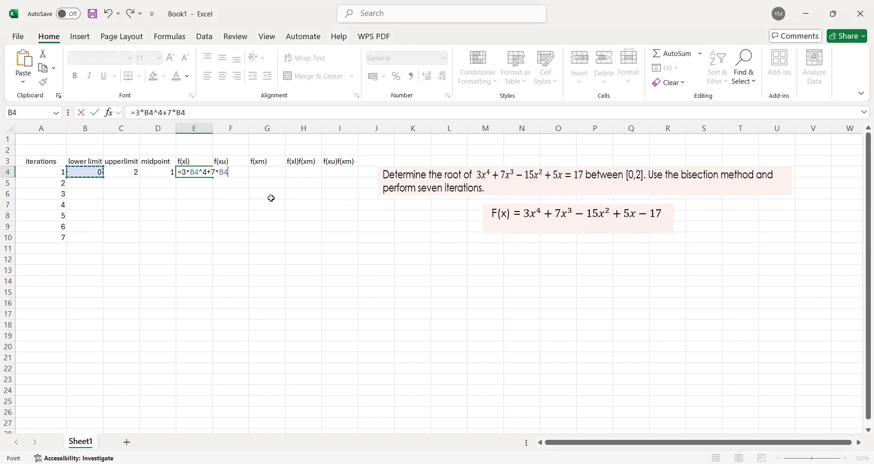
{"action": "type", "text": "^3-15*"}
{"action": "left_click", "coordinate": [93, 171]}
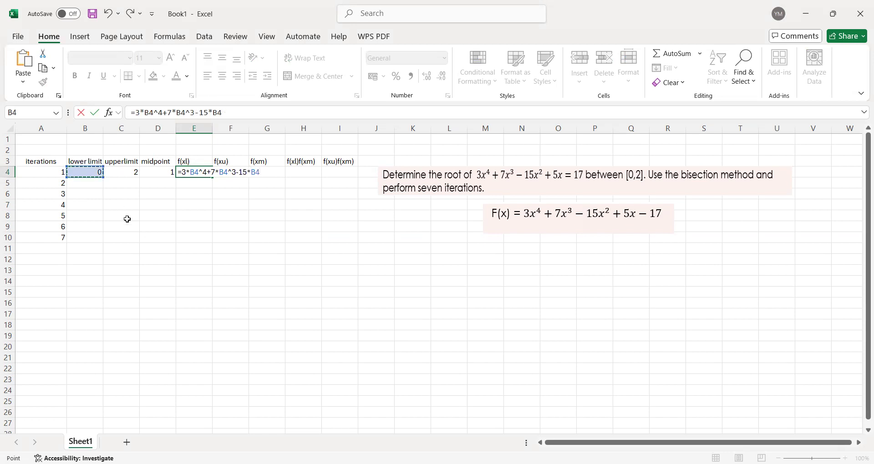
{"action": "type", "text": "^2+5*"}
{"action": "left_click", "coordinate": [96, 177]}
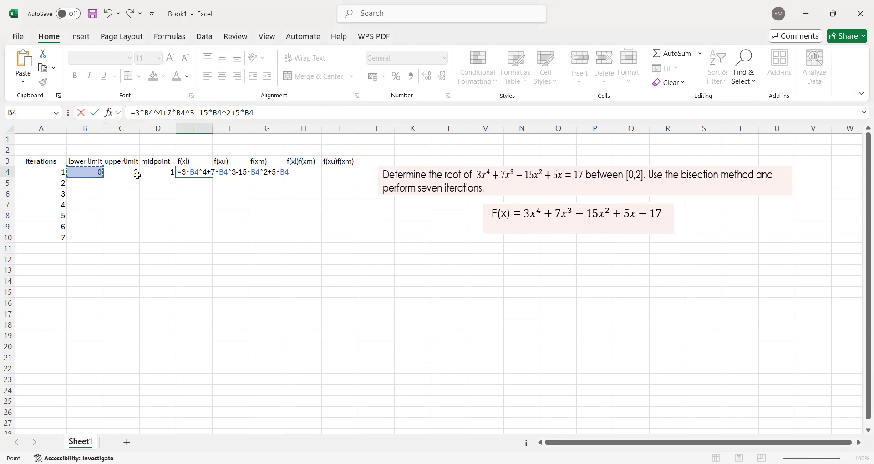
{"action": "type", "text": "-17"}
{"action": "key", "text": "Return"}
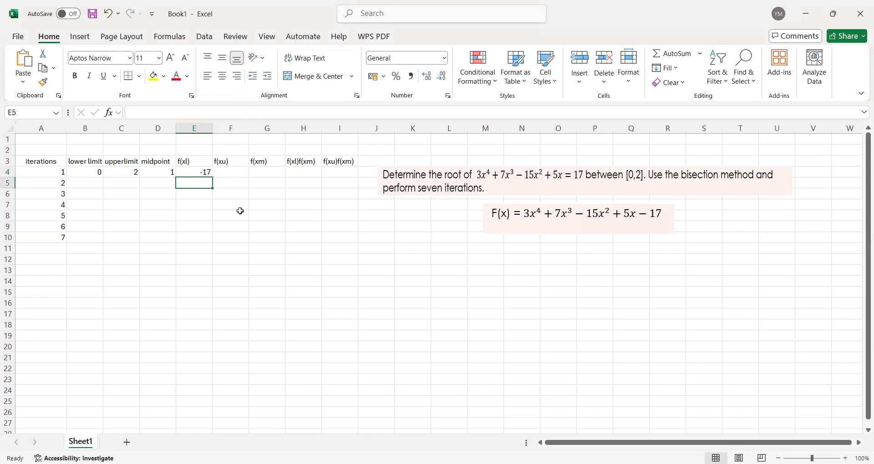
{"action": "left_click", "coordinate": [233, 172]}
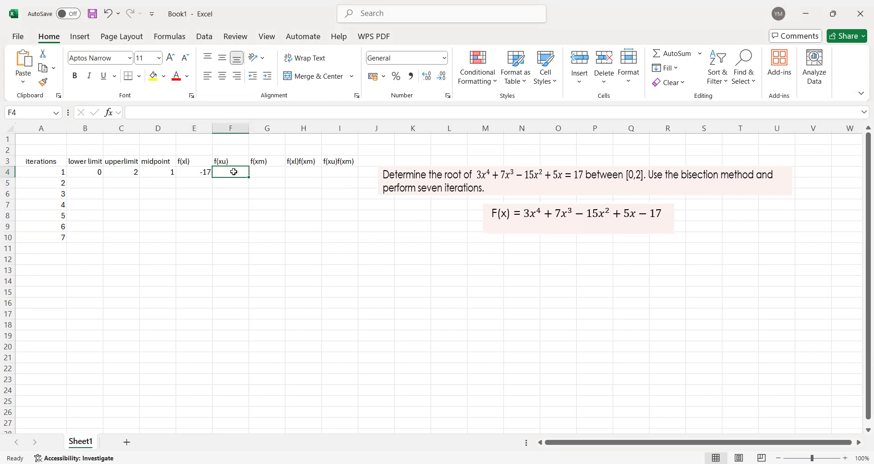
- Enter =3*C4^4+7*C4^3-15*C4^2+5*C4-17 in F4, giving f(xu) of 37
{"action": "type", "text": "="}
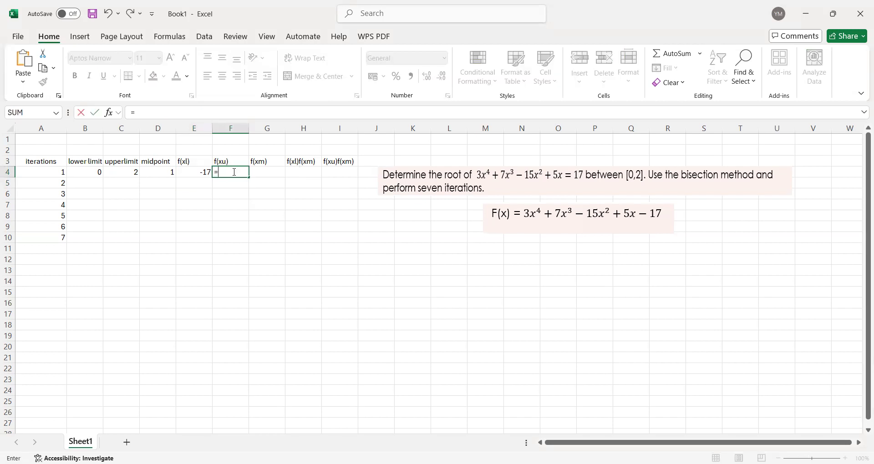
{"action": "type", "text": "3*"}
{"action": "left_click", "coordinate": [118, 171]}
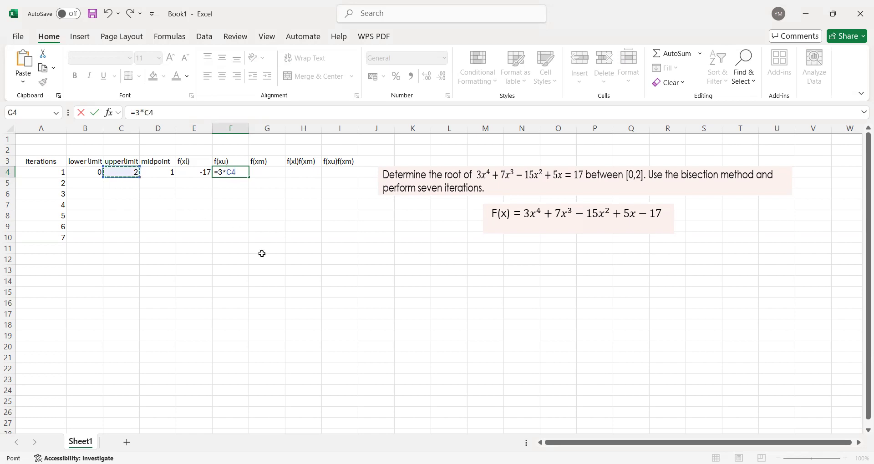
{"action": "type", "text": "^4+7*"}
{"action": "left_click", "coordinate": [117, 173]}
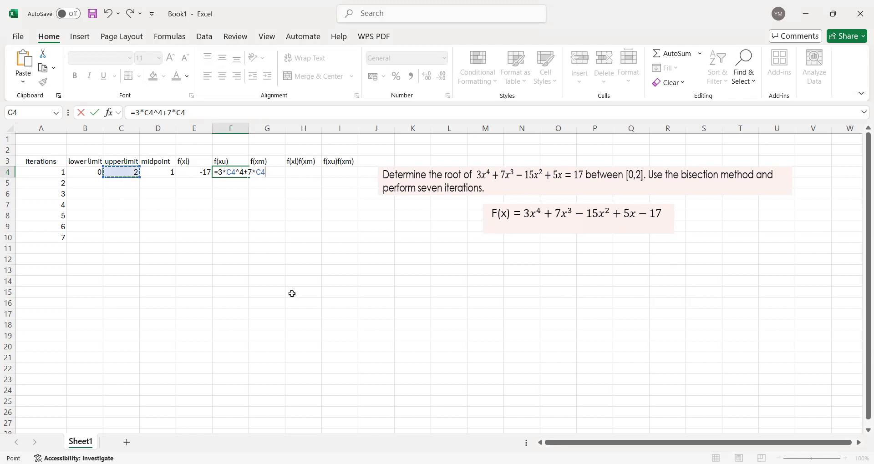
{"action": "type", "text": "^3-15*"}
{"action": "left_click", "coordinate": [122, 174]}
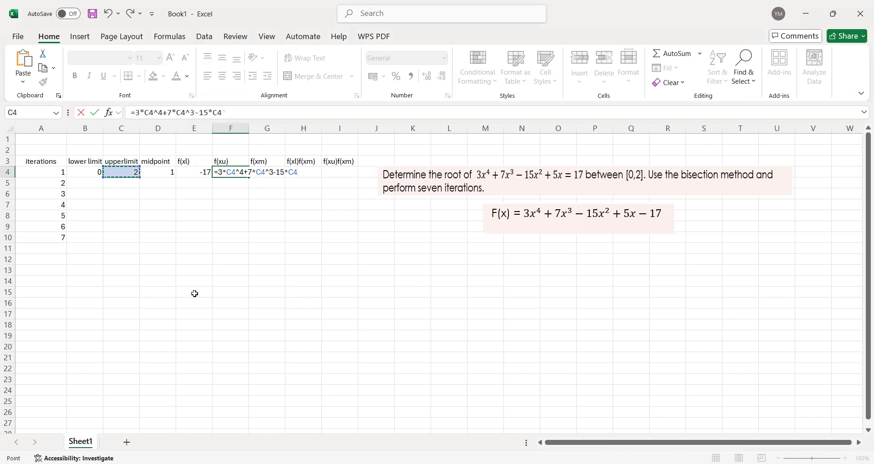
{"action": "type", "text": "^2+5*"}
{"action": "left_click", "coordinate": [118, 172]}
{"action": "type", "text": "-17"}
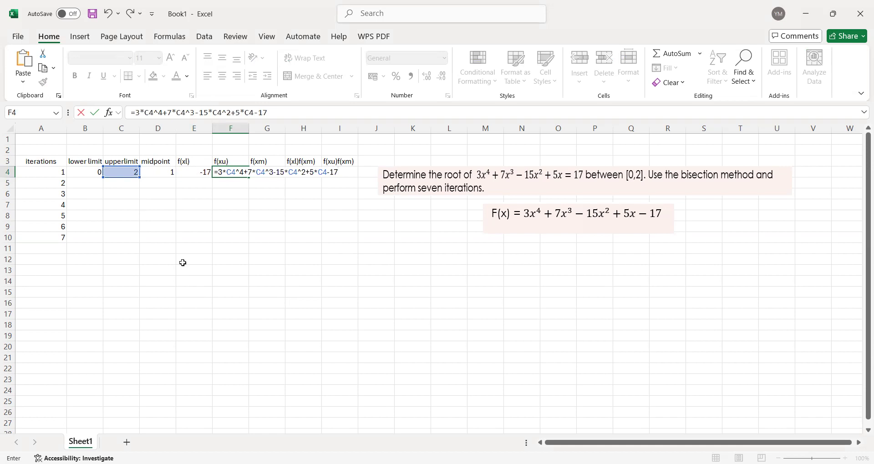
{"action": "key", "text": "Return"}
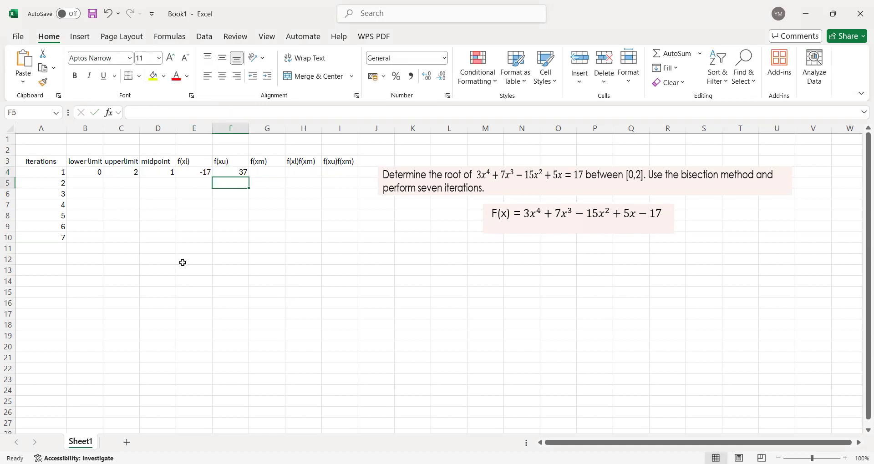
{"action": "left_click", "coordinate": [259, 177]}
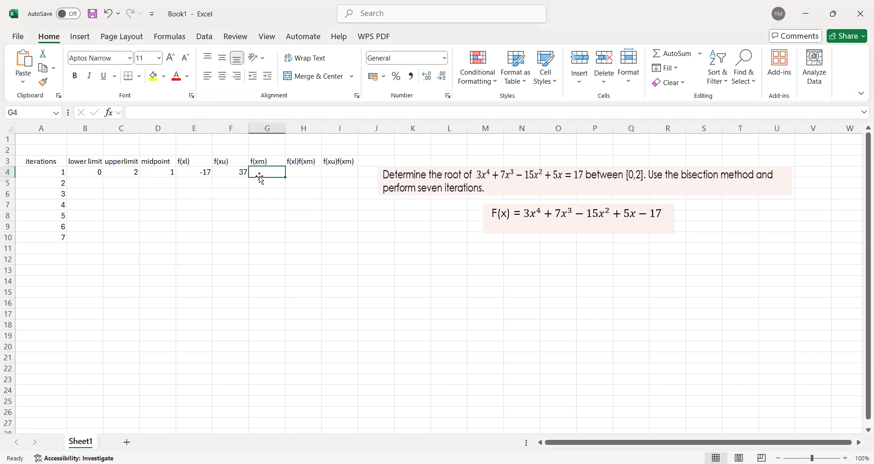
- Enter =3*D4^4+7*D4^3-15*D4^2+5*D4-17 in G4, giving f(xm) of -17
{"action": "type", "text": "="}
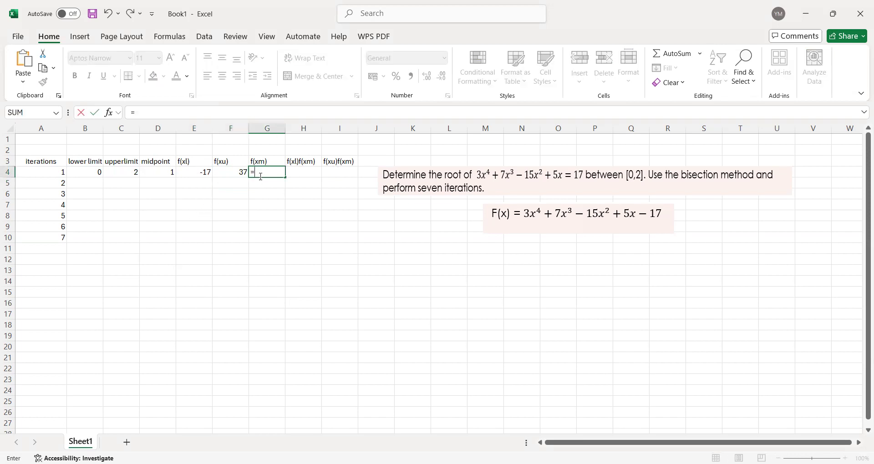
{"action": "type", "text": "3*"}
{"action": "left_click", "coordinate": [171, 172]}
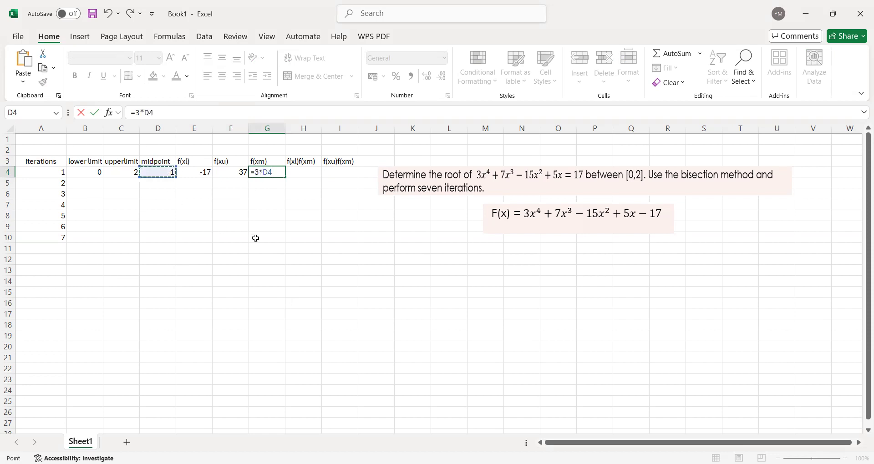
{"action": "type", "text": "^4+7*"}
{"action": "left_click", "coordinate": [167, 173]}
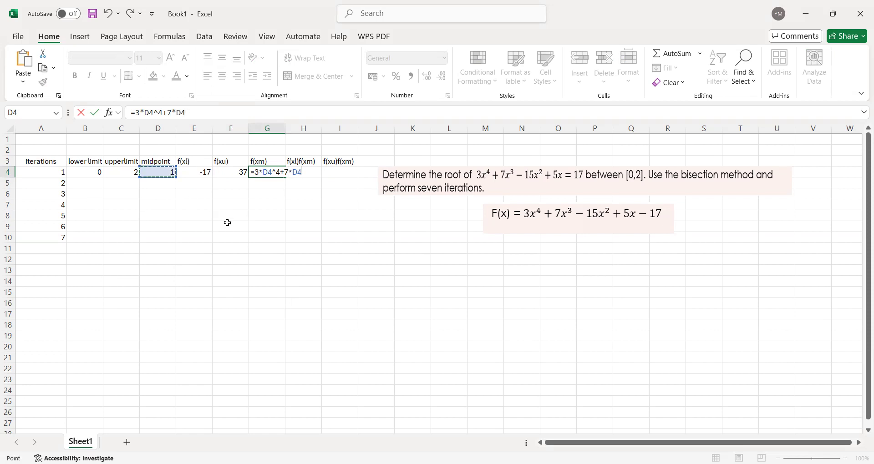
{"action": "type", "text": "^3-15*"}
{"action": "left_click", "coordinate": [162, 172]}
{"action": "type", "text": "^2"}
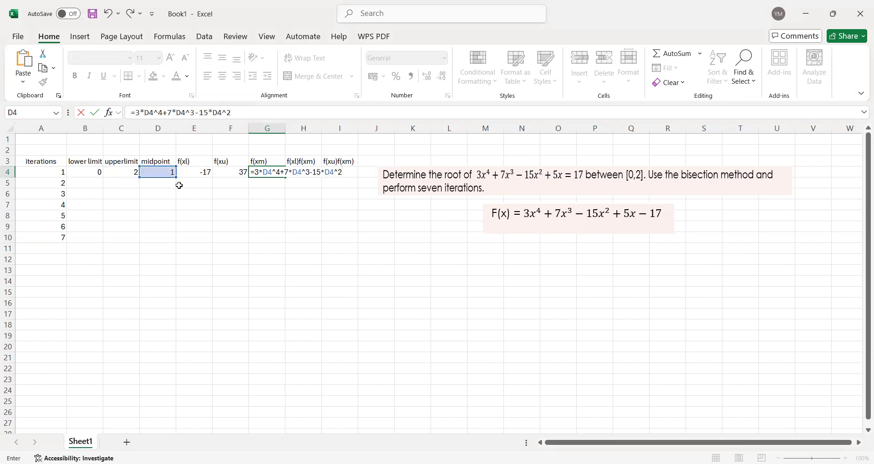
{"action": "type", "text": "+5*"}
{"action": "left_click", "coordinate": [169, 173]}
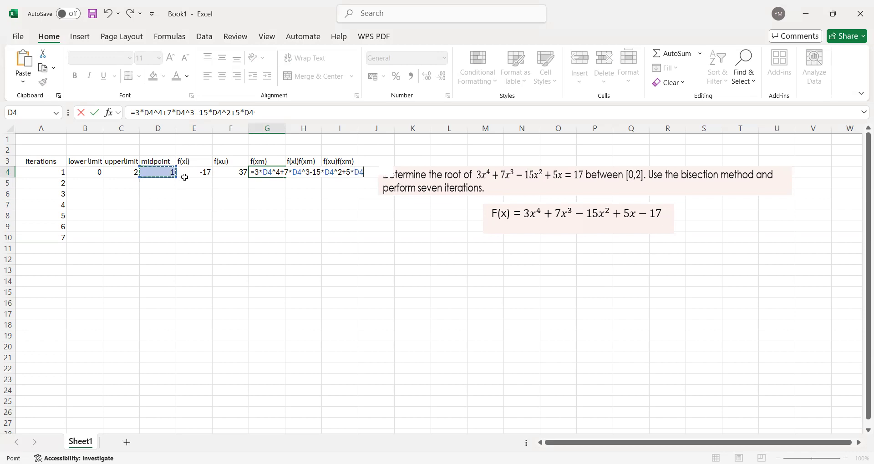
{"action": "type", "text": "-17"}
{"action": "key", "text": "Return"}
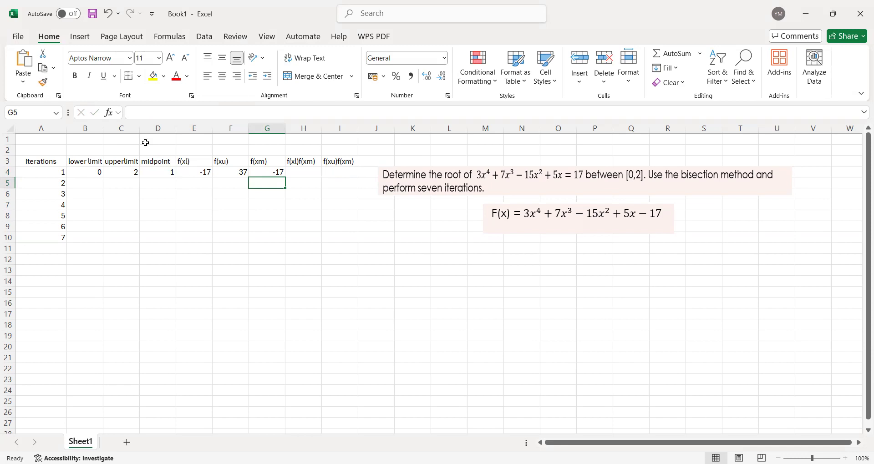
- Enter =E4*G4 in H4 so f(xl)f(xm) shows 289
{"action": "left_click", "coordinate": [294, 170]}
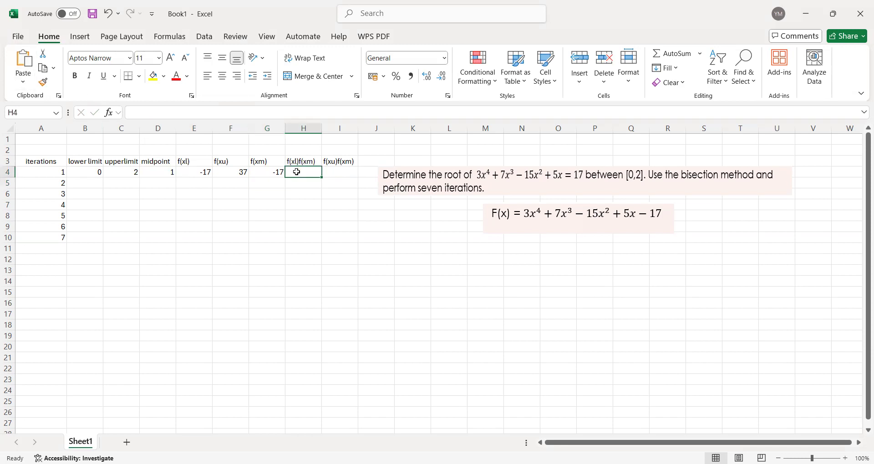
{"action": "left_click", "coordinate": [299, 163]}
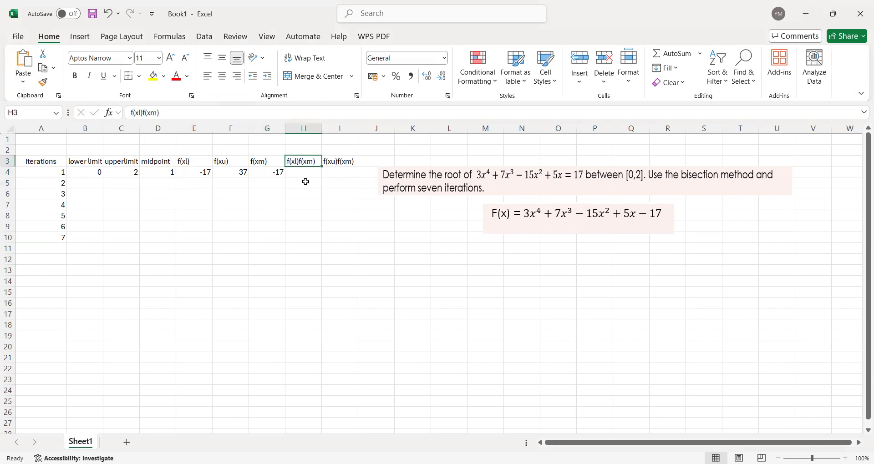
{"action": "left_click", "coordinate": [304, 173]}
{"action": "left_click", "coordinate": [307, 162]}
{"action": "left_click", "coordinate": [302, 174]}
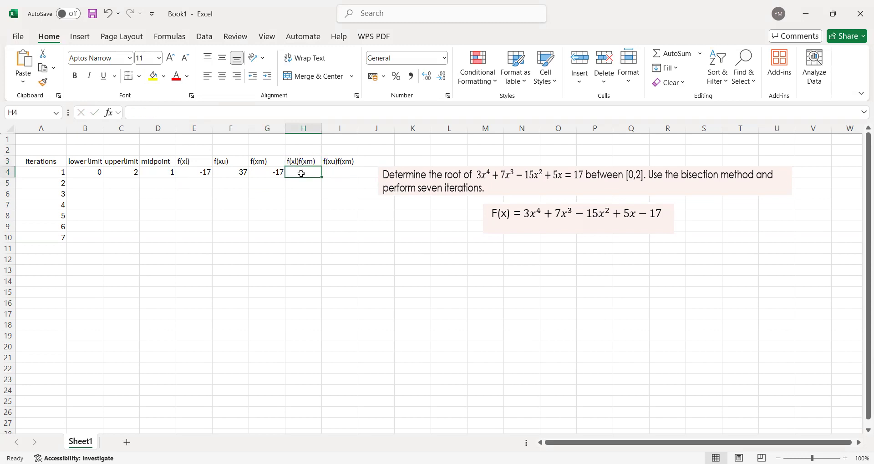
{"action": "type", "text": "="}
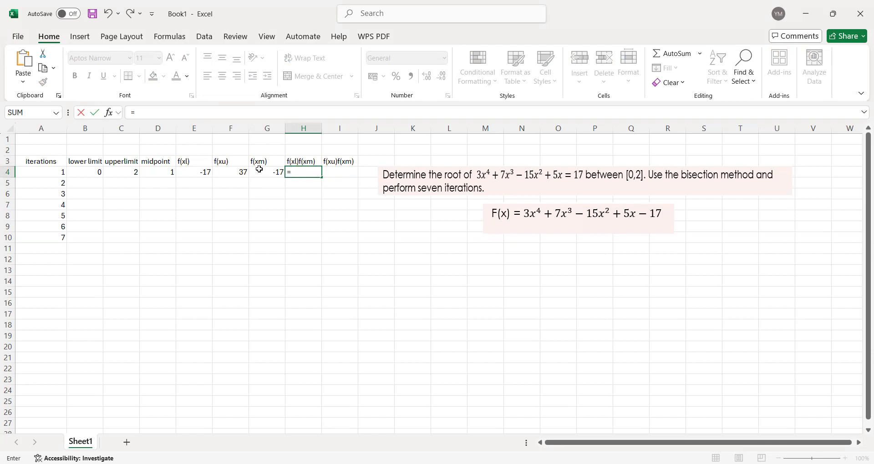
{"action": "left_click", "coordinate": [196, 173]}
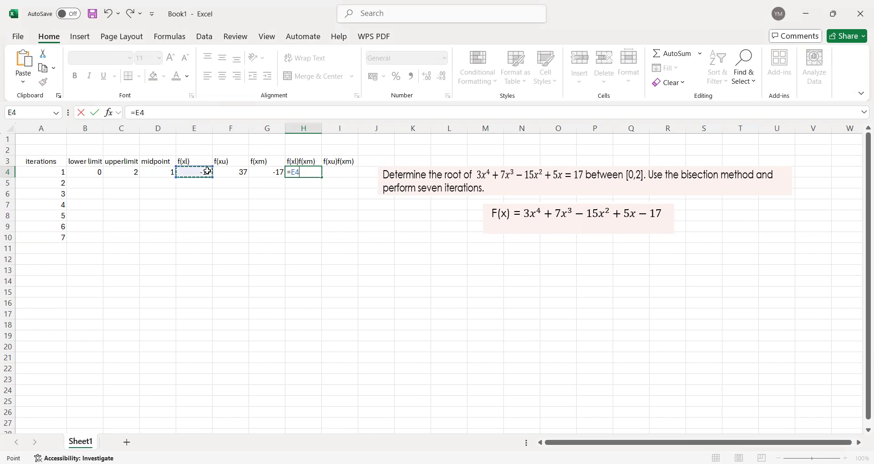
{"action": "type", "text": "*"}
{"action": "left_click", "coordinate": [265, 172]}
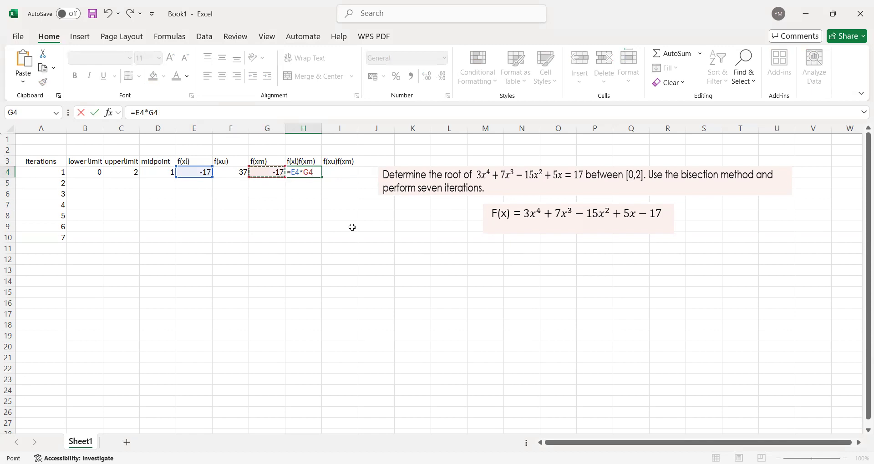
{"action": "key", "text": "Return"}
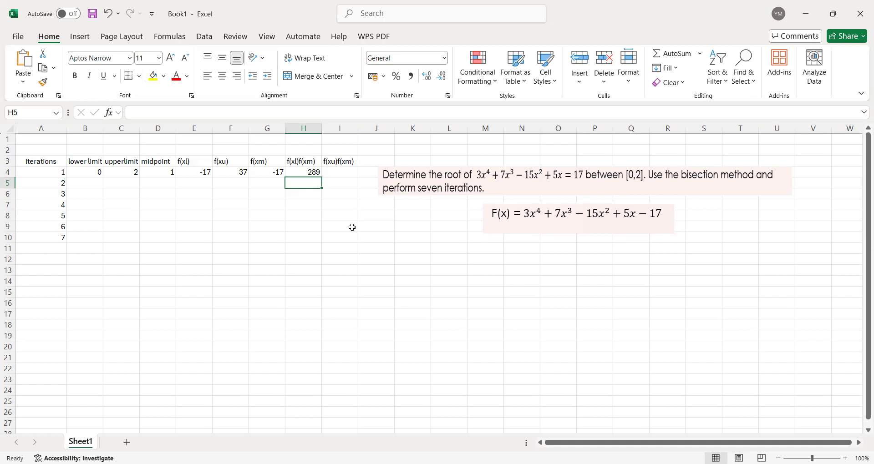
{"action": "left_click", "coordinate": [339, 172]}
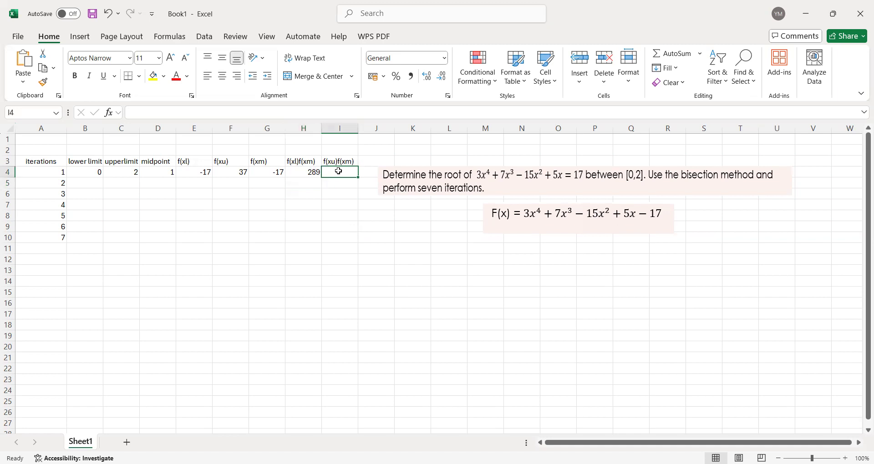
- Enter =F4*G4 in I4 so f(xu)f(xm) shows -629
{"action": "type", "text": "="}
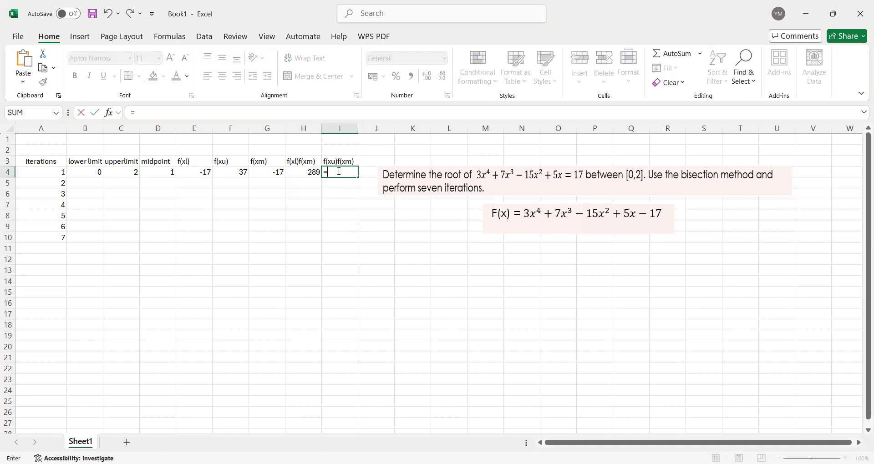
{"action": "left_click", "coordinate": [241, 173]}
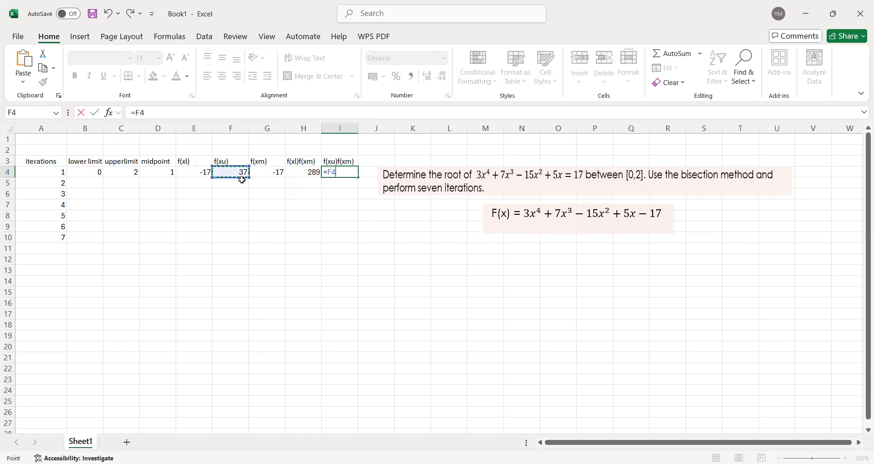
{"action": "type", "text": "*"}
{"action": "left_click", "coordinate": [269, 171]}
{"action": "key", "text": "Return"}
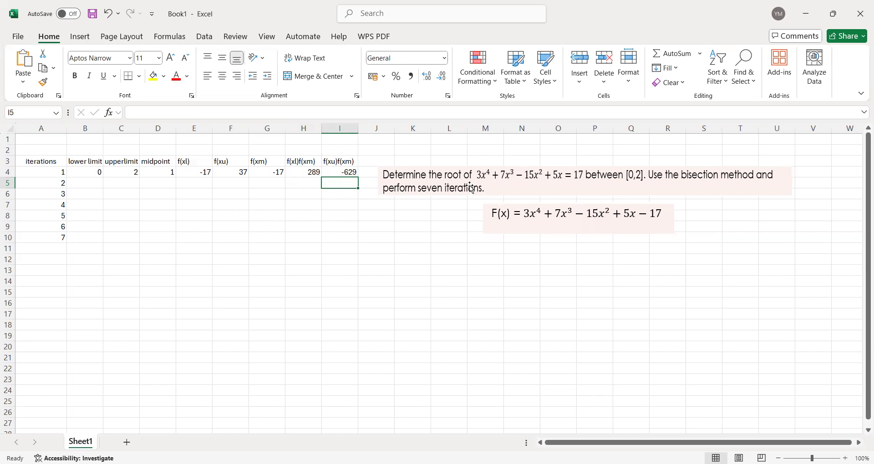
{"action": "left_click", "coordinate": [89, 184]}
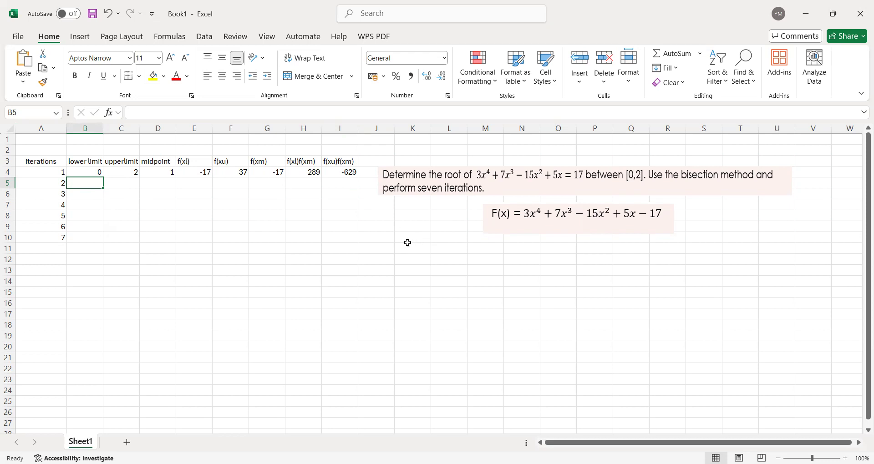
- Start an IF formula in B5 testing H4<0, dismissing the resulting formula error
{"action": "left_click", "coordinate": [90, 203]}
{"action": "left_click", "coordinate": [90, 185]}
{"action": "type", "text": "="}
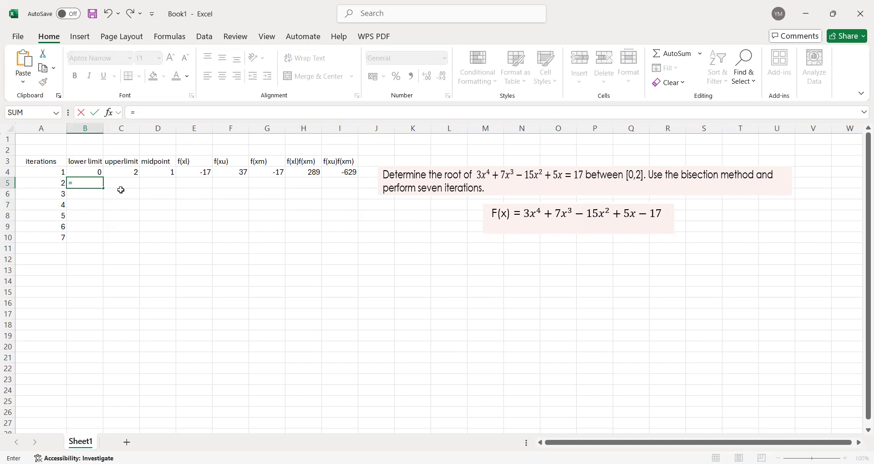
{"action": "type", "text": "if"}
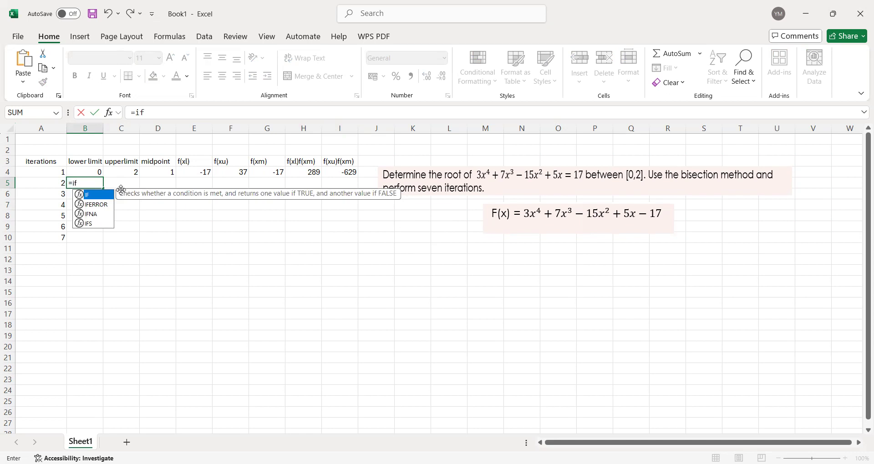
{"action": "type", "text": "("}
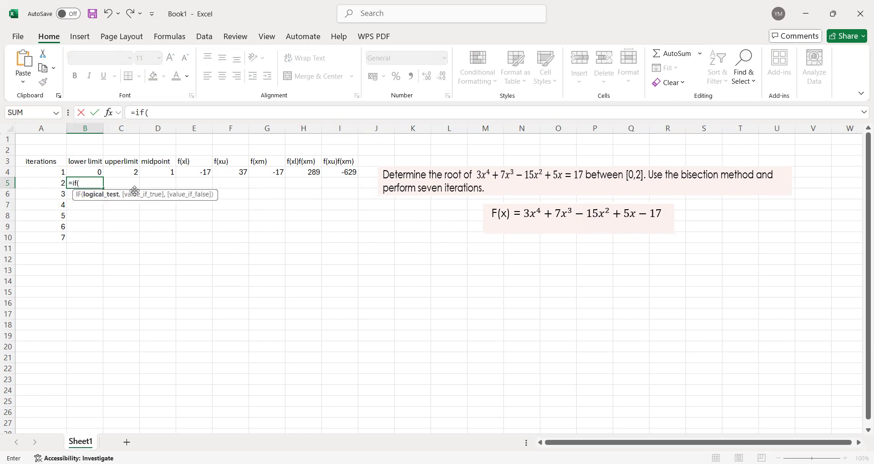
{"action": "left_click", "coordinate": [300, 172]}
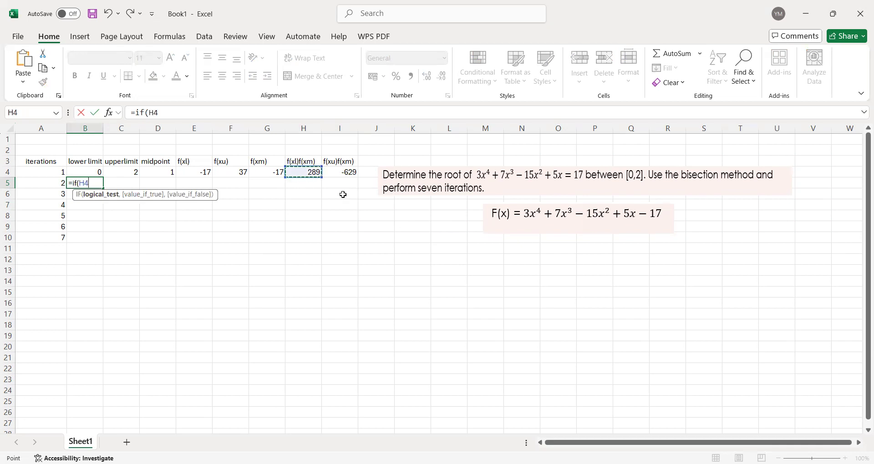
{"action": "type", "text": "<0;"}
{"action": "key", "text": "Return"}
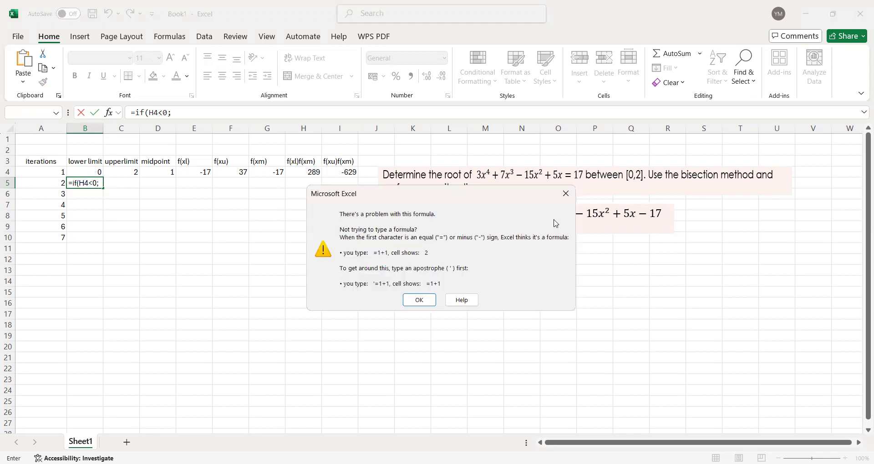
{"action": "left_click", "coordinate": [564, 193]}
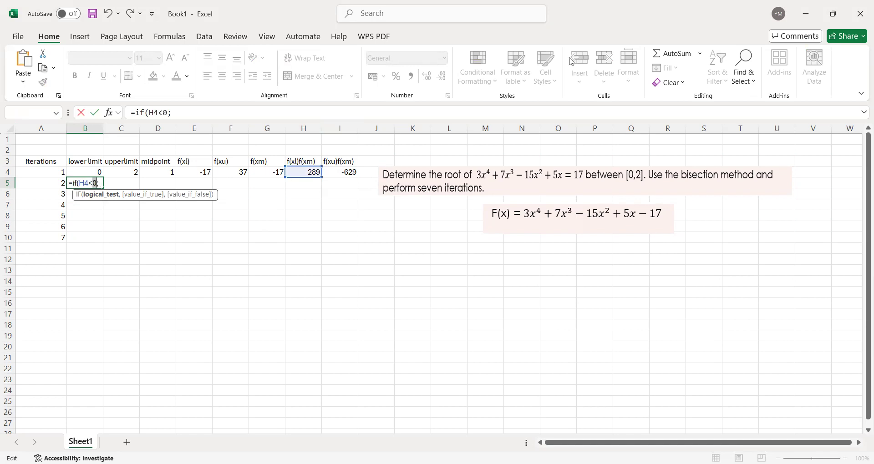
{"action": "key", "text": "Return"}
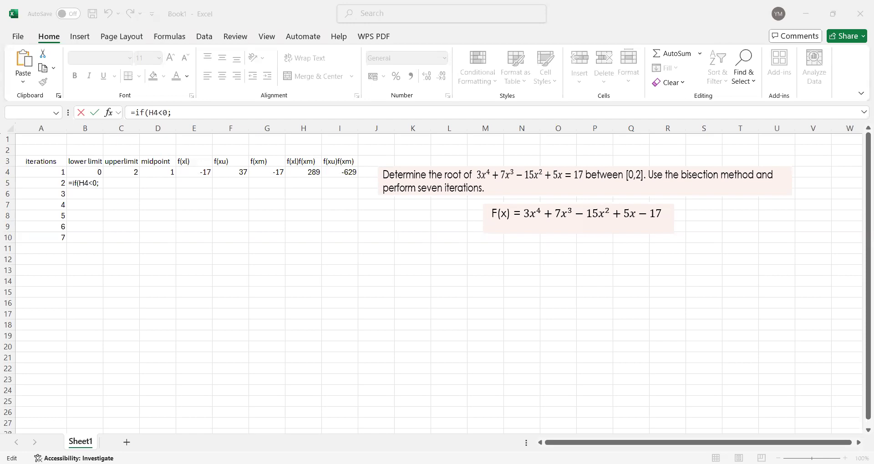
{"action": "key", "text": "Return"}
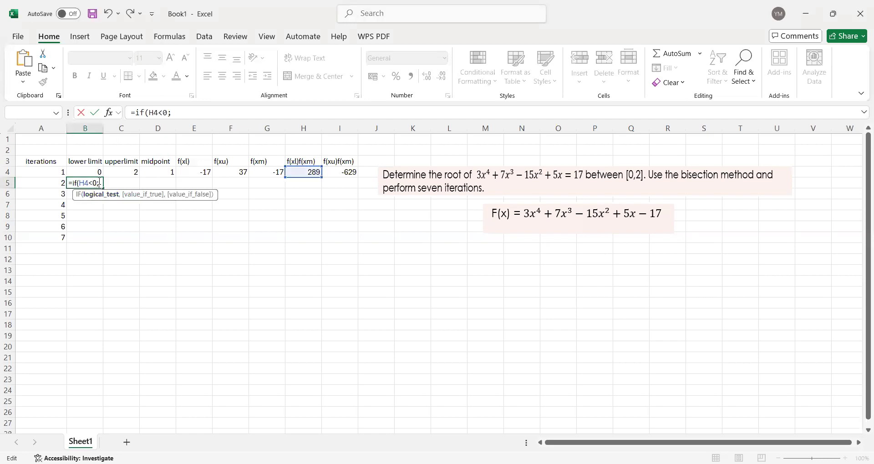
- Complete B5 as =IF(H4<0,B4,D4), so the iteration 2 lower limit shows 1
{"action": "type", "text": ","}
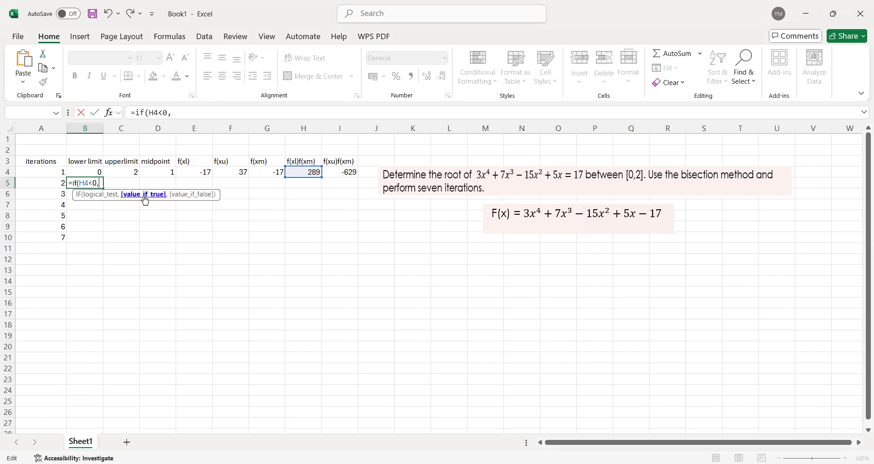
{"action": "left_click", "coordinate": [92, 171]}
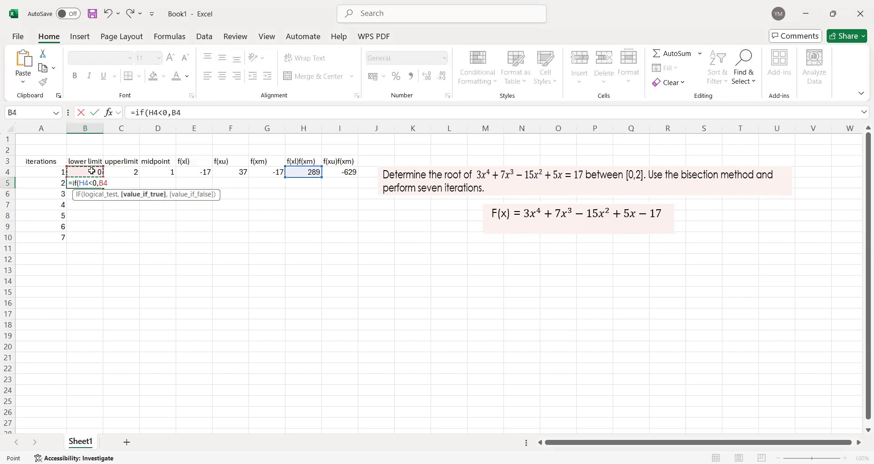
{"action": "type", "text": ","}
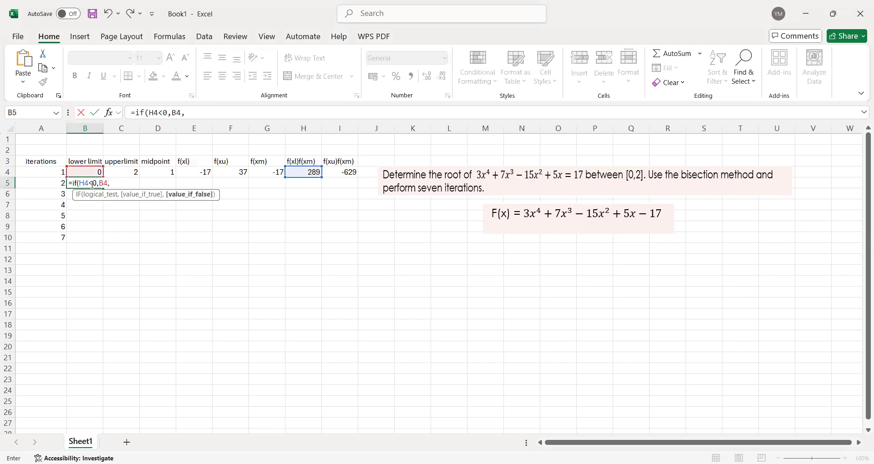
{"action": "left_click", "coordinate": [161, 172]}
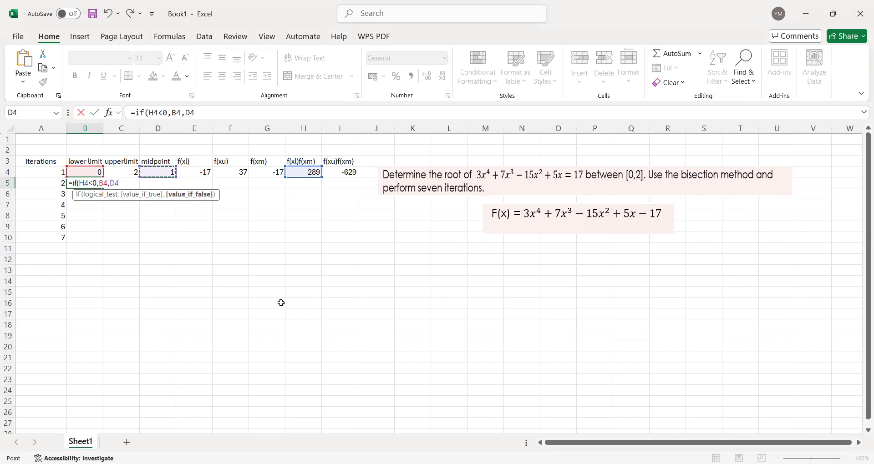
{"action": "type", "text": ")"}
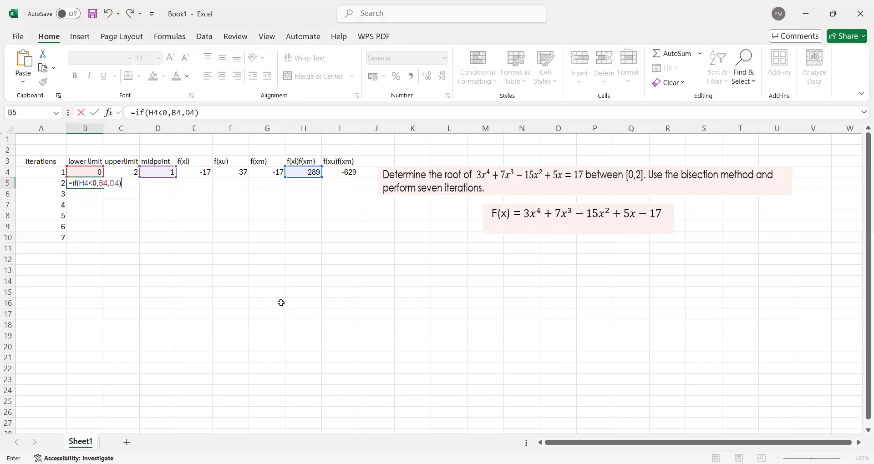
{"action": "key", "text": "Return"}
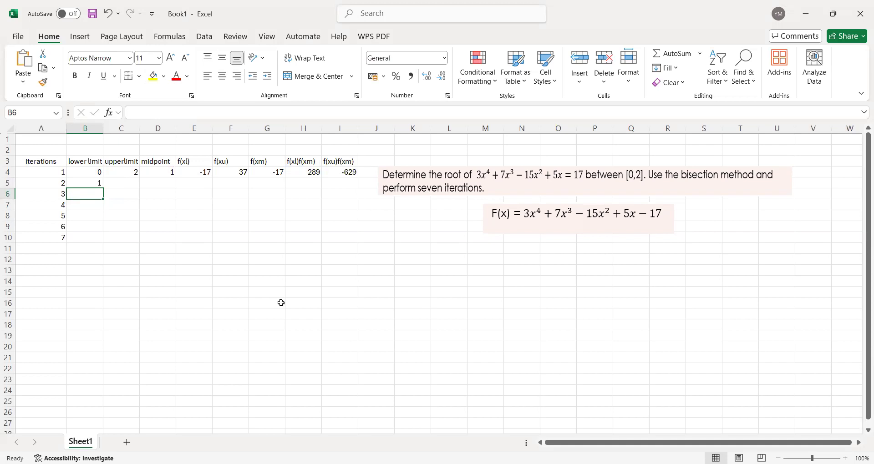
- Enter =IF(I4<0,C4,D4) in C5 so the iteration 2 upper limit shows 2
{"action": "left_click", "coordinate": [127, 182]}
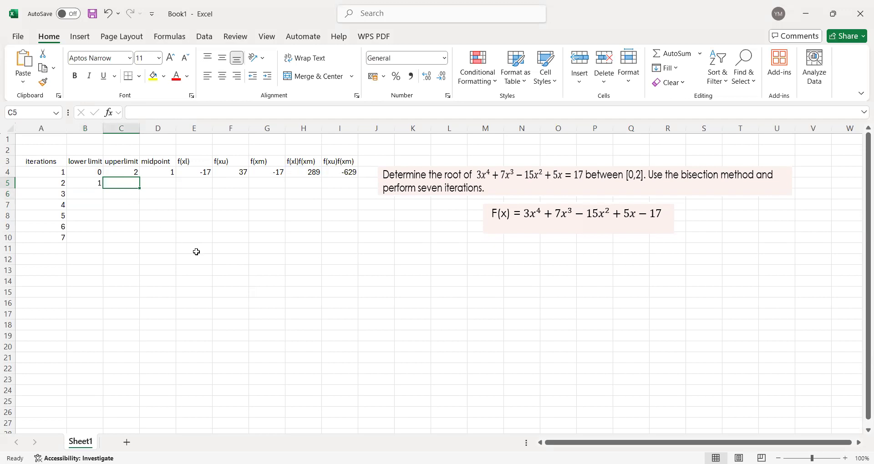
{"action": "type", "text": "=if("}
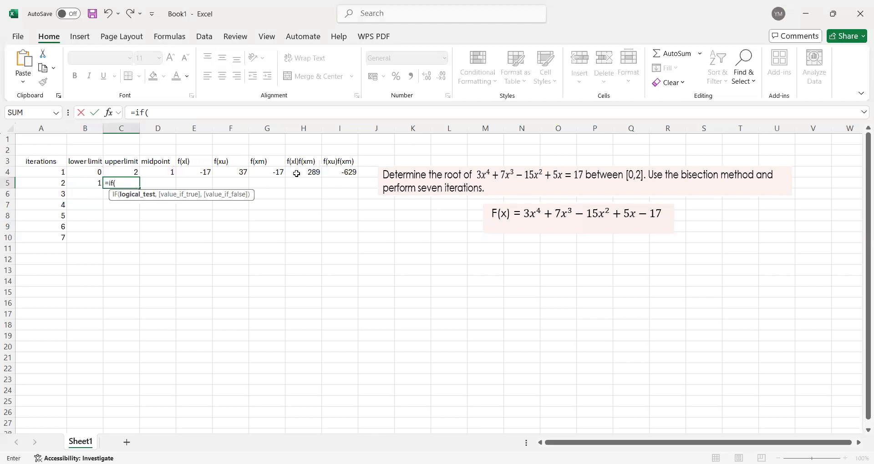
{"action": "left_click", "coordinate": [346, 173]}
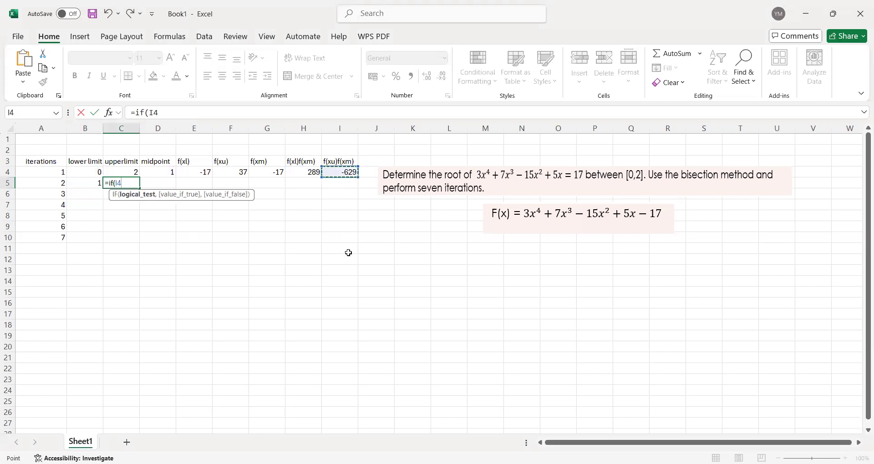
{"action": "type", "text": "<0,"}
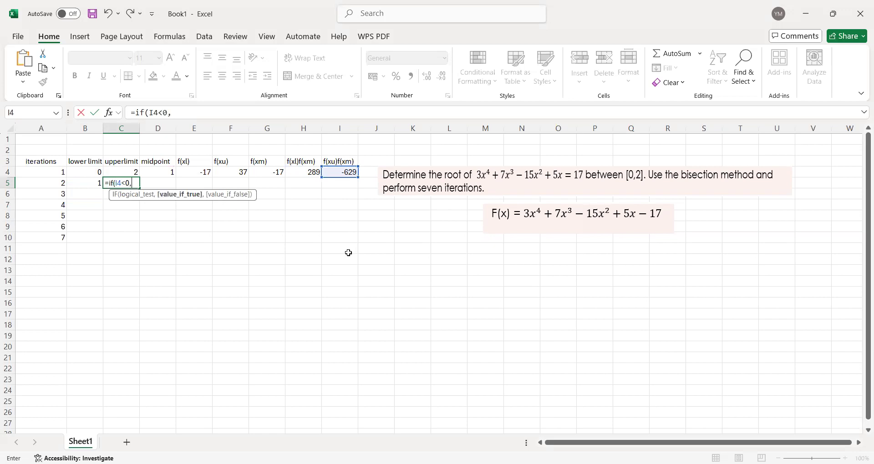
{"action": "left_click", "coordinate": [130, 171]}
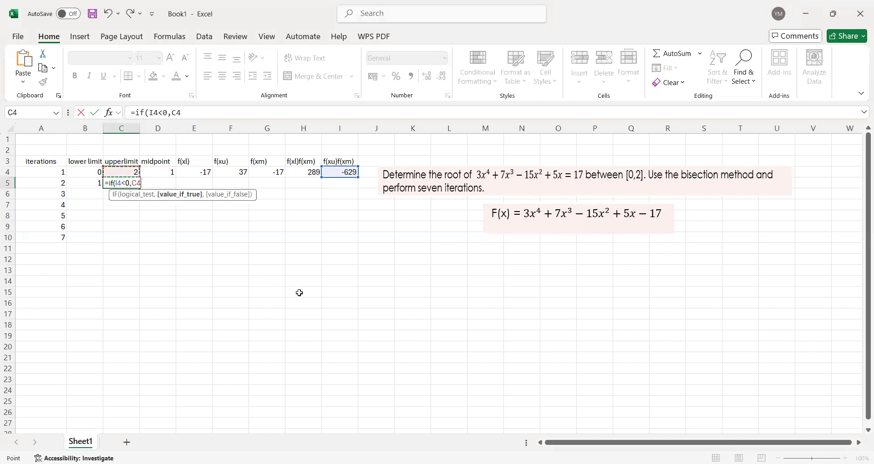
{"action": "type", "text": ","}
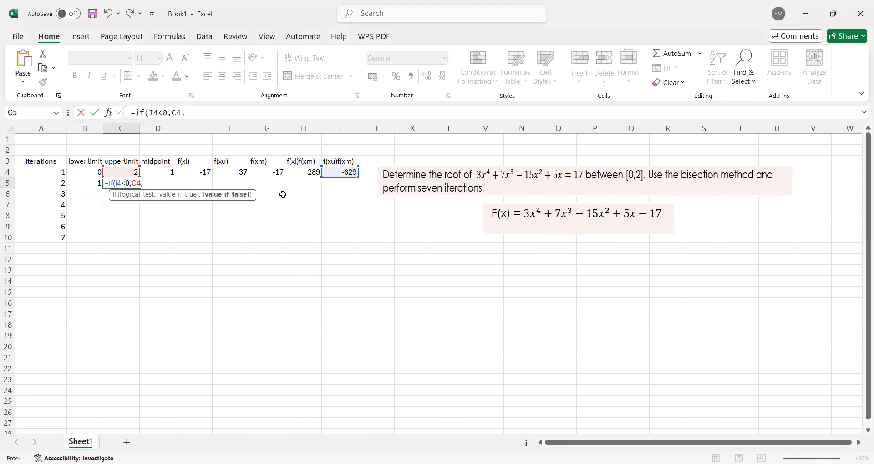
{"action": "left_click", "coordinate": [165, 172]}
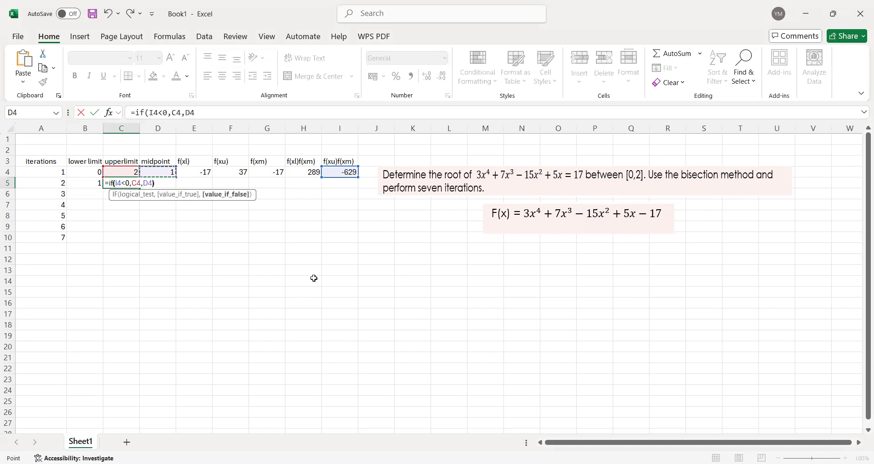
{"action": "type", "text": ")"}
{"action": "key", "text": "Return"}
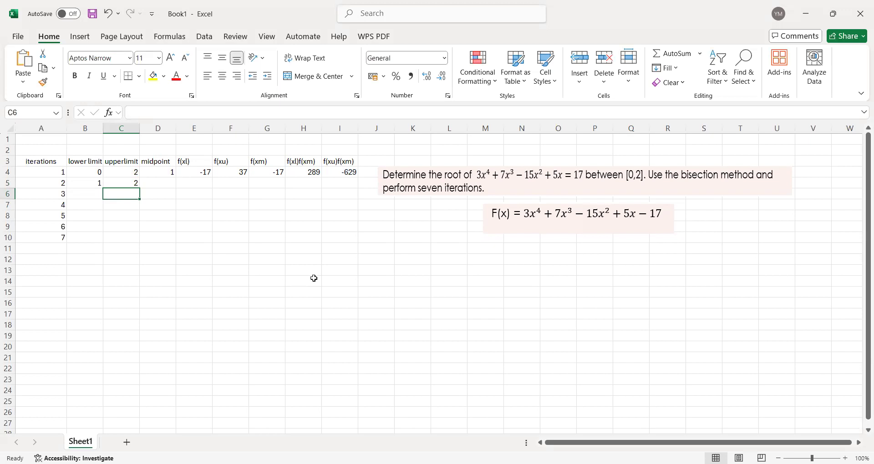
- Fill the midpoint formula from D4 down to row 10
{"action": "left_click", "coordinate": [80, 181]}
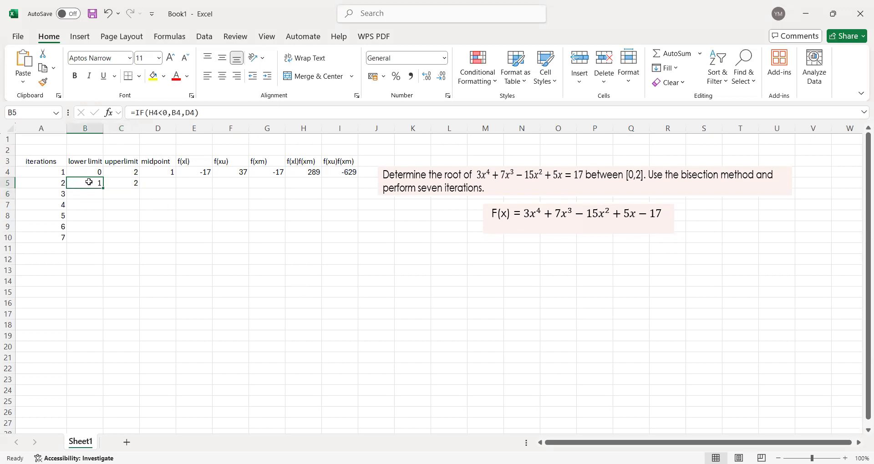
{"action": "left_click", "coordinate": [123, 184]}
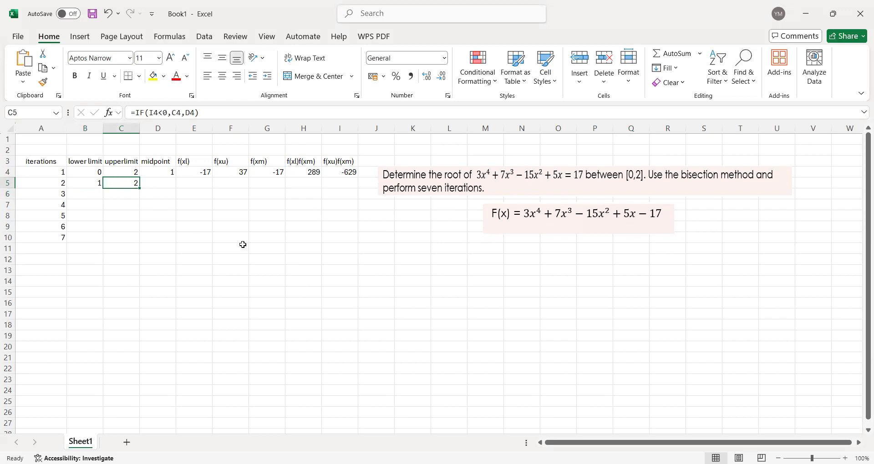
{"action": "left_click", "coordinate": [95, 185]}
{"action": "left_click", "coordinate": [126, 185]}
{"action": "left_click", "coordinate": [161, 183]}
{"action": "left_click", "coordinate": [167, 170]}
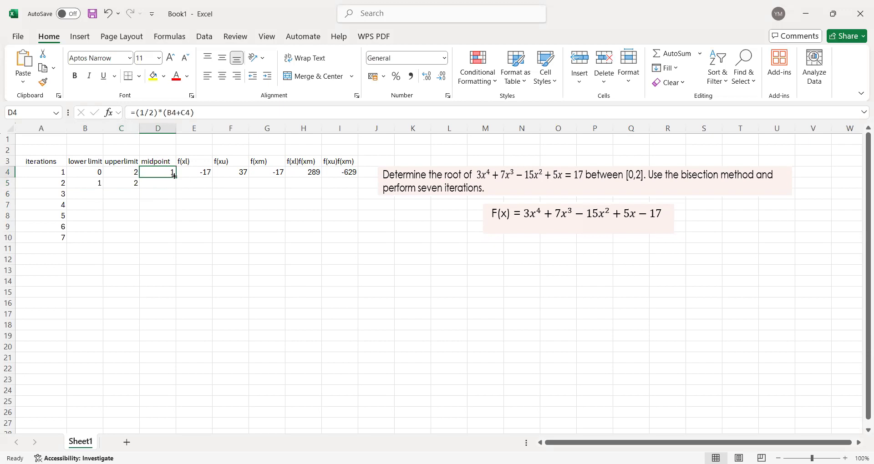
{"action": "left_click_drag", "start_coordinate": [177, 177], "coordinate": [175, 187]}
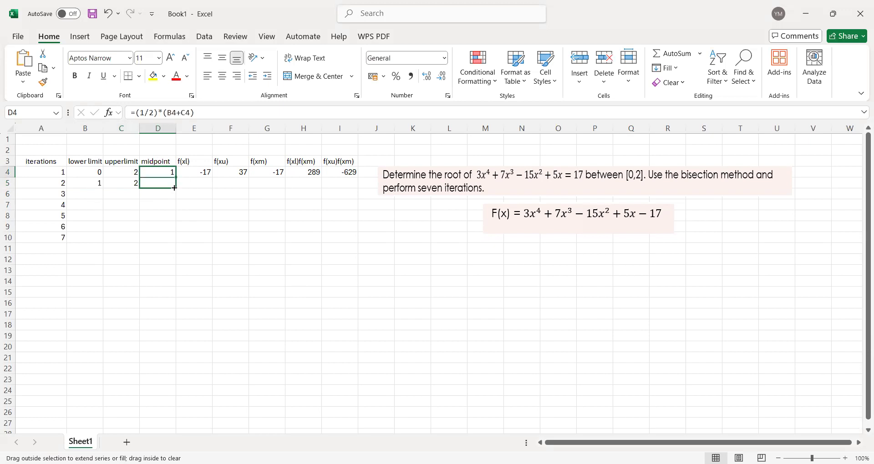
{"action": "left_click_drag", "start_coordinate": [174, 187], "coordinate": [168, 239]}
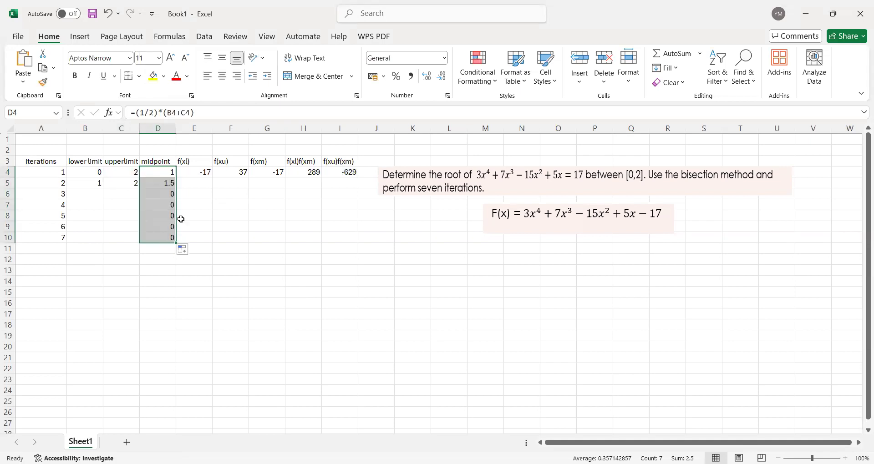
- Copy the lower- and upper-limit IF formulas in B5 and C5 down to row 10
{"action": "left_click", "coordinate": [199, 173]}
{"action": "left_click", "coordinate": [168, 184]}
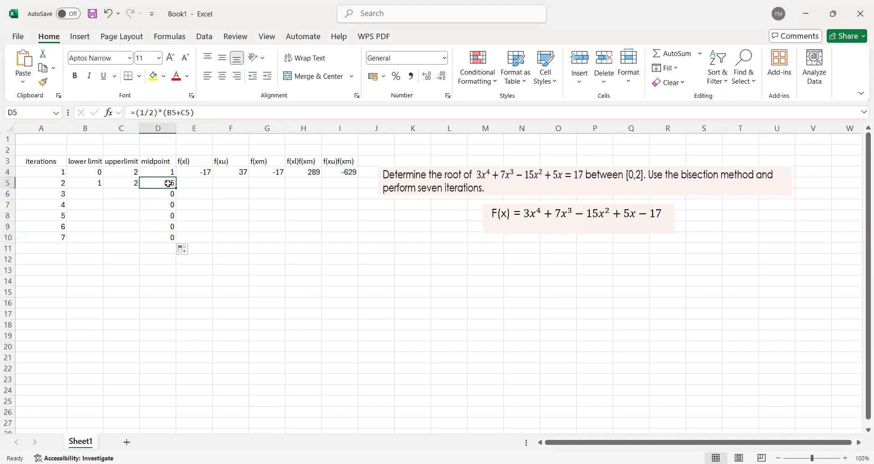
{"action": "left_click", "coordinate": [99, 183]}
{"action": "left_click", "coordinate": [124, 183]}
{"action": "left_click", "coordinate": [93, 184]}
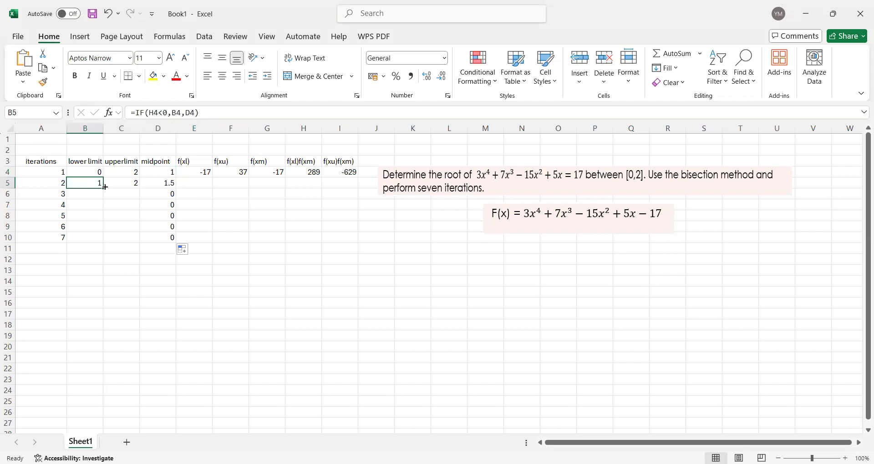
{"action": "left_click_drag", "start_coordinate": [103, 188], "coordinate": [99, 239]}
{"action": "left_click", "coordinate": [132, 183]}
{"action": "left_click_drag", "start_coordinate": [140, 188], "coordinate": [133, 240]}
- Fill the f(xl), f(xu), f(xm) and both product formulas from row 4 down to row 10
{"action": "left_click", "coordinate": [201, 169]}
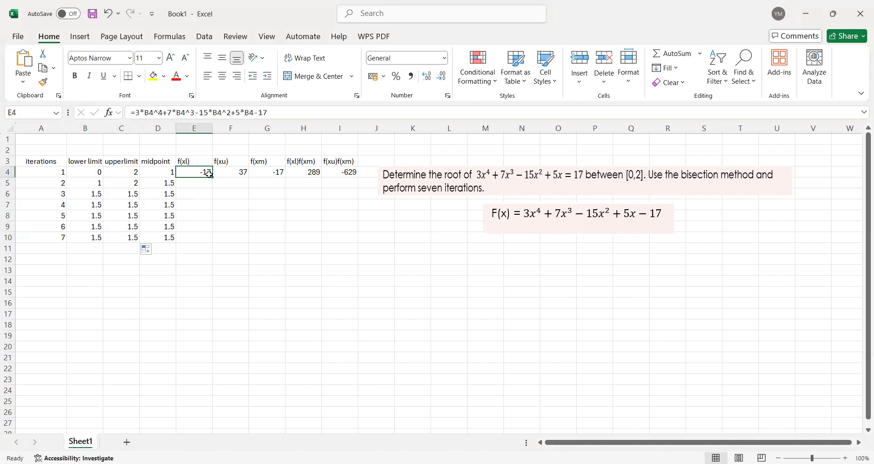
{"action": "left_click_drag", "start_coordinate": [213, 177], "coordinate": [206, 233]}
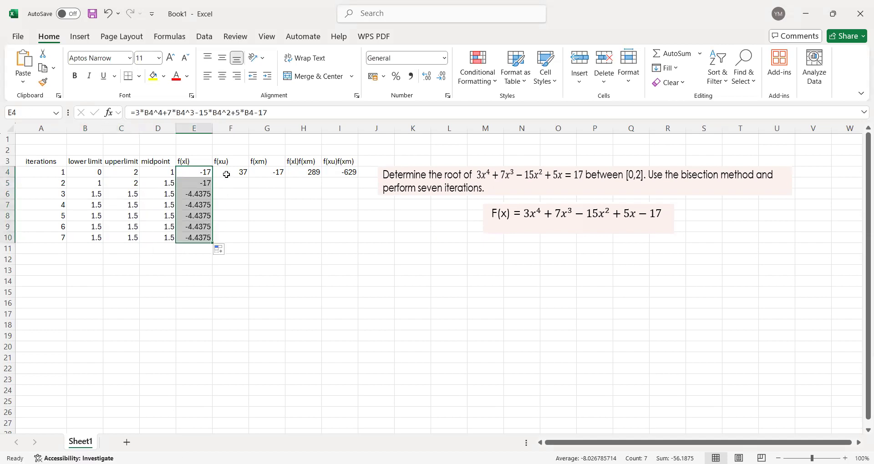
{"action": "left_click", "coordinate": [232, 172]}
{"action": "left_click_drag", "start_coordinate": [251, 178], "coordinate": [222, 243]}
{"action": "left_click", "coordinate": [268, 172]}
{"action": "left_click_drag", "start_coordinate": [285, 177], "coordinate": [282, 239]}
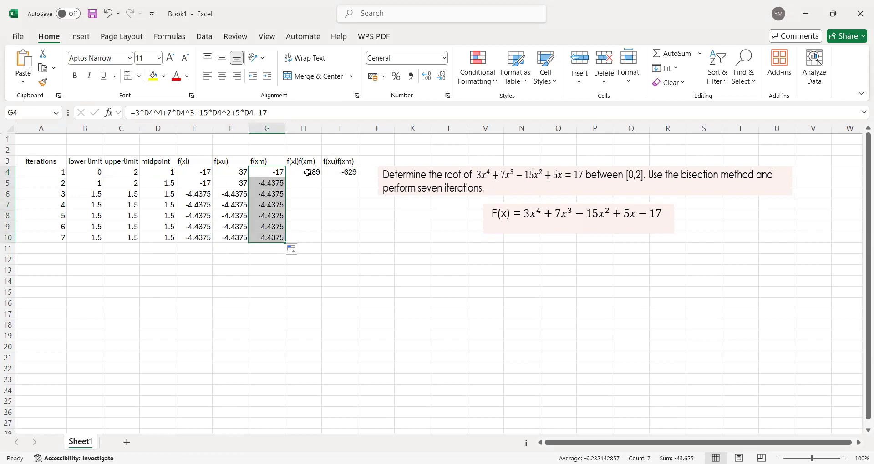
{"action": "left_click", "coordinate": [307, 173]}
{"action": "left_click_drag", "start_coordinate": [322, 177], "coordinate": [318, 243]}
{"action": "left_click", "coordinate": [352, 173]}
{"action": "left_click_drag", "start_coordinate": [357, 178], "coordinate": [356, 243]}
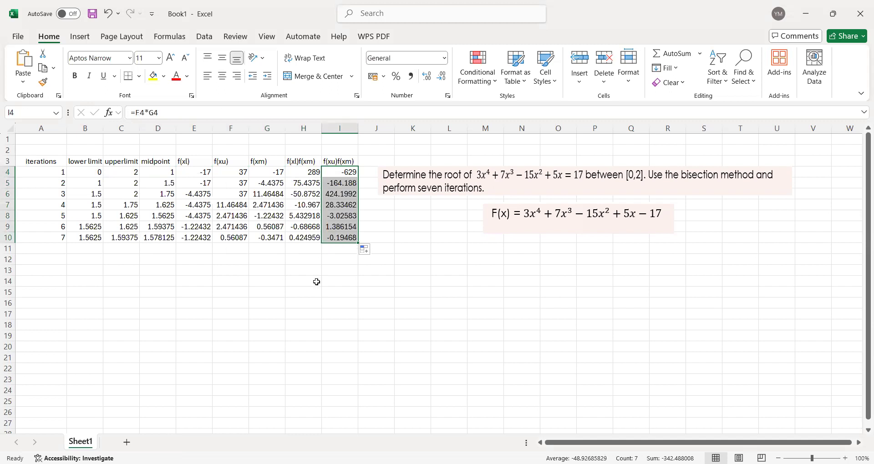
{"action": "left_click", "coordinate": [84, 185]}
{"action": "left_click", "coordinate": [117, 195]}
{"action": "left_click", "coordinate": [97, 181]}
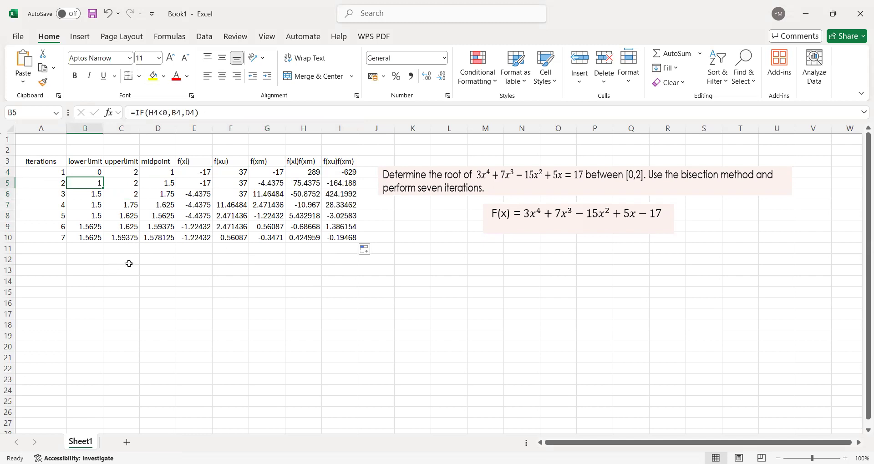
{"action": "left_click", "coordinate": [101, 202]}
{"action": "left_click", "coordinate": [93, 234]}
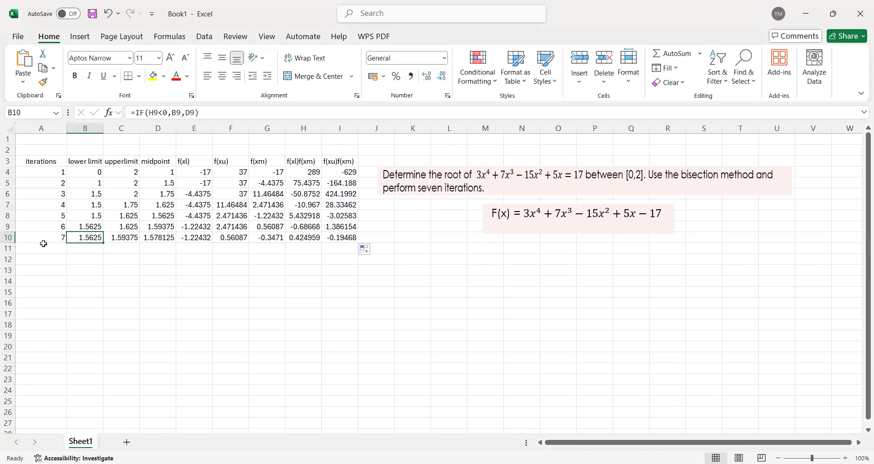
{"action": "left_click_drag", "start_coordinate": [104, 243], "coordinate": [111, 412]}
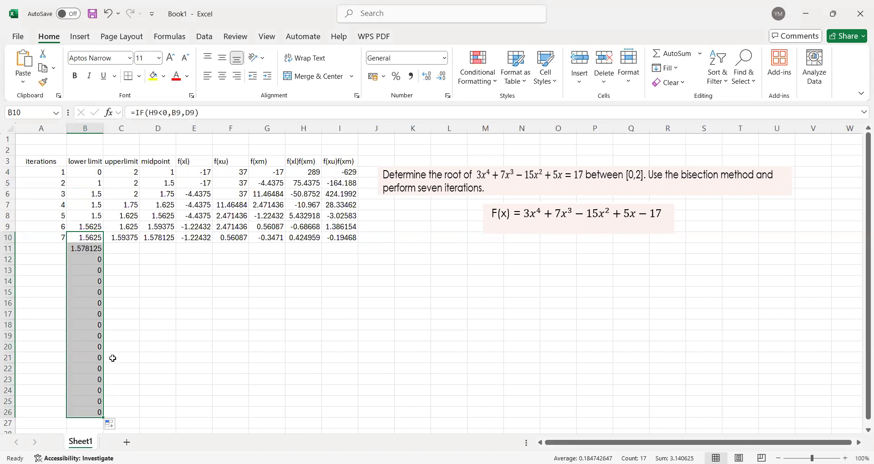
{"action": "key", "text": "ctrl+z"}
{"action": "left_click", "coordinate": [91, 183]}
{"action": "left_click_drag", "start_coordinate": [103, 188], "coordinate": [128, 422]}
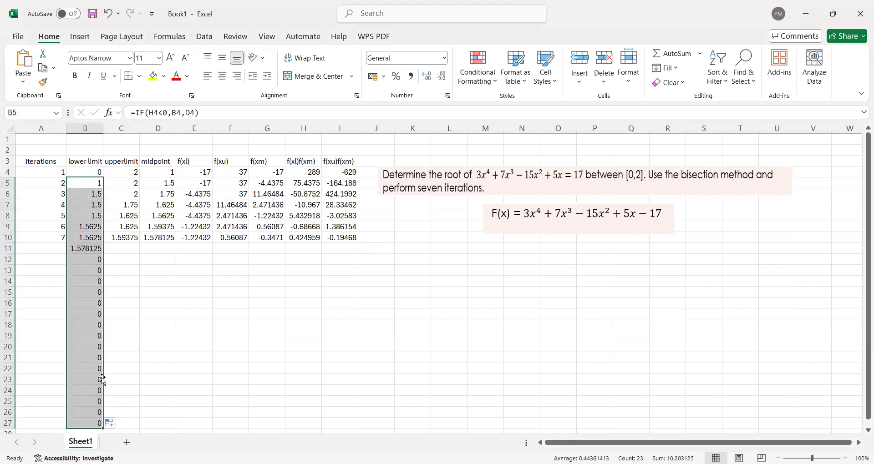
{"action": "left_click", "coordinate": [131, 188]}
{"action": "left_click_drag", "start_coordinate": [140, 188], "coordinate": [146, 423]}
{"action": "left_click", "coordinate": [168, 184]}
{"action": "left_click_drag", "start_coordinate": [176, 188], "coordinate": [175, 414]}
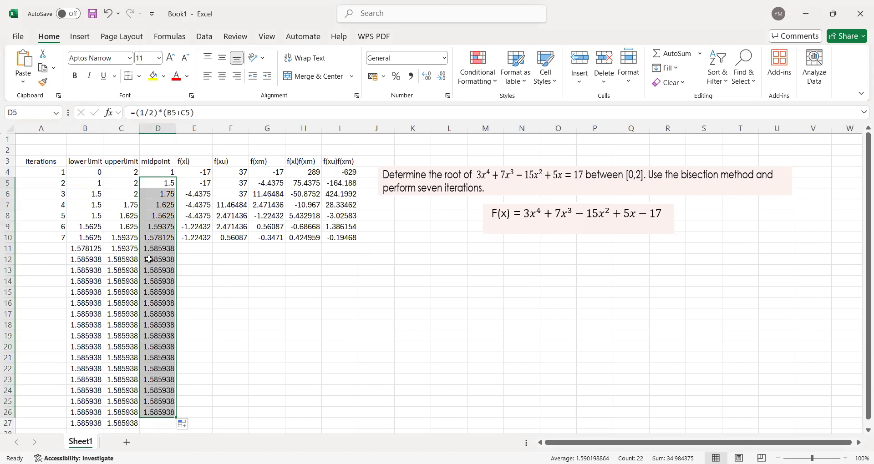
{"action": "key", "text": "ctrl+z"}
{"action": "key", "text": "ctrl+z"}
{"action": "key", "text": "ctrl+z"}
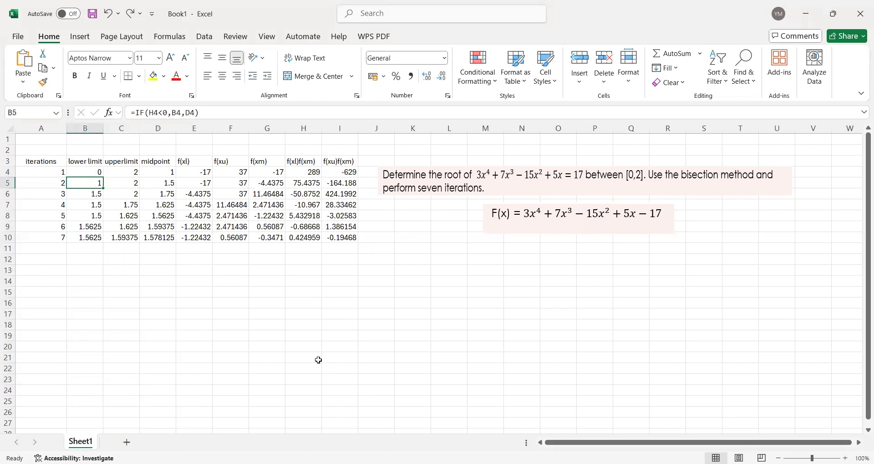
{"action": "left_click", "coordinate": [141, 284]}
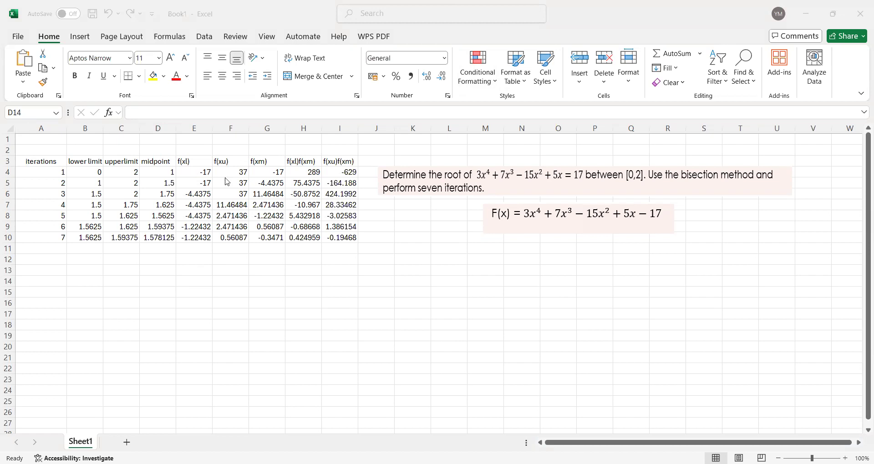
{"action": "left_click", "coordinate": [155, 241]}
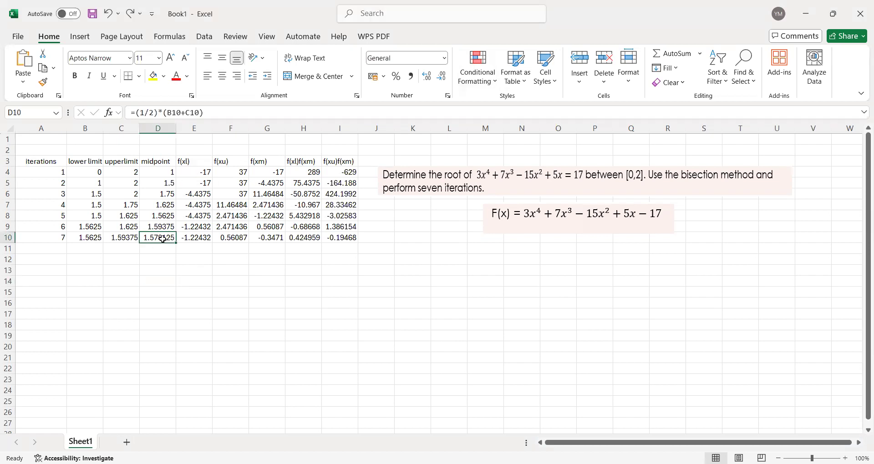
{"action": "left_click", "coordinate": [223, 239]}
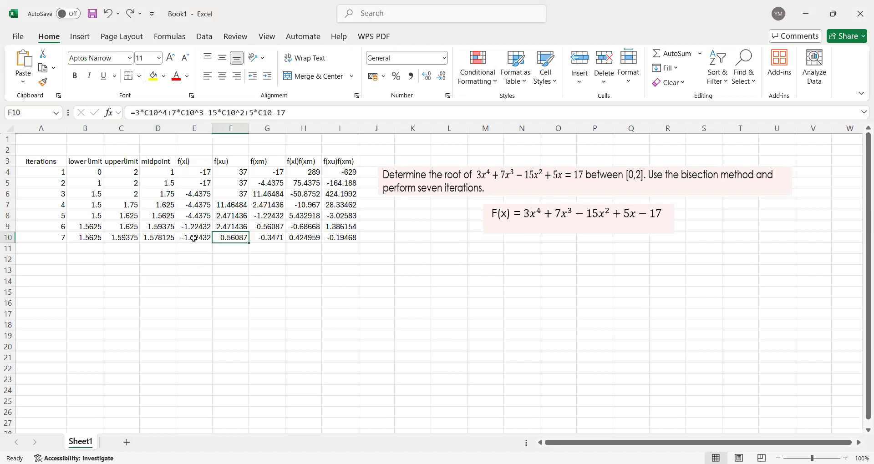
{"action": "left_click", "coordinate": [276, 200]}
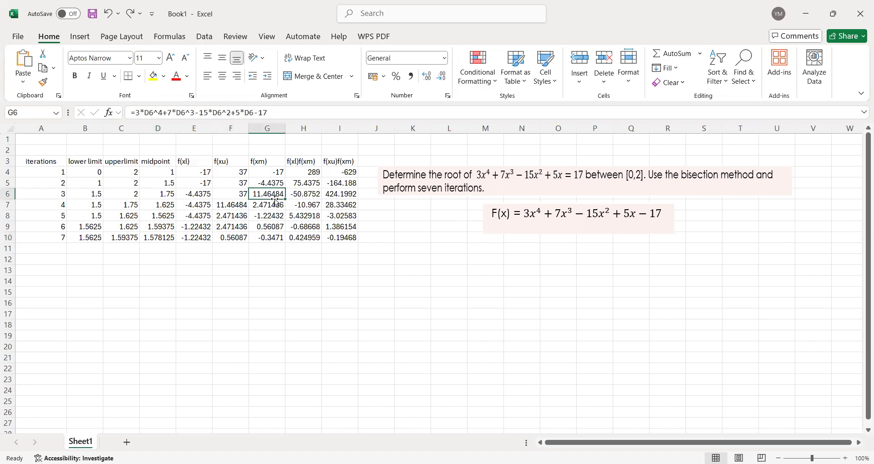
{"action": "left_click", "coordinate": [42, 171]}
- Format the table values in A4:I10 as Number with three decimal places
{"action": "left_click_drag", "start_coordinate": [138, 195], "coordinate": [346, 238]}
{"action": "left_click", "coordinate": [427, 76]}
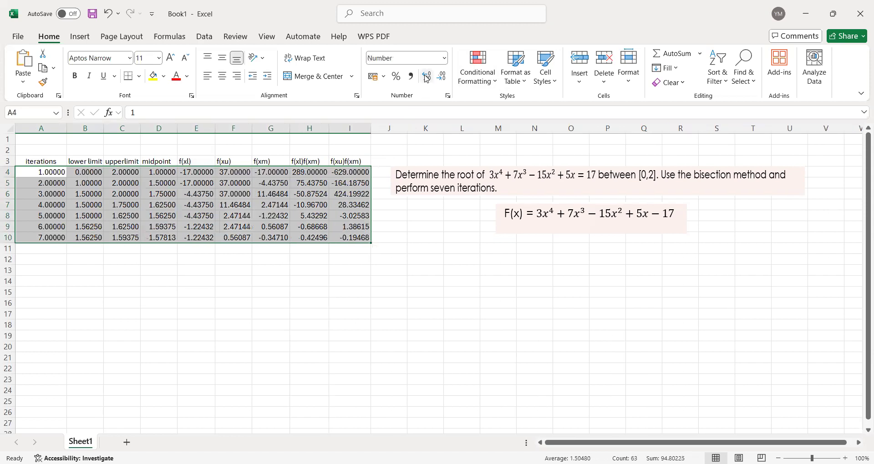
{"action": "left_click", "coordinate": [442, 76]}
{"action": "left_click", "coordinate": [442, 77]}
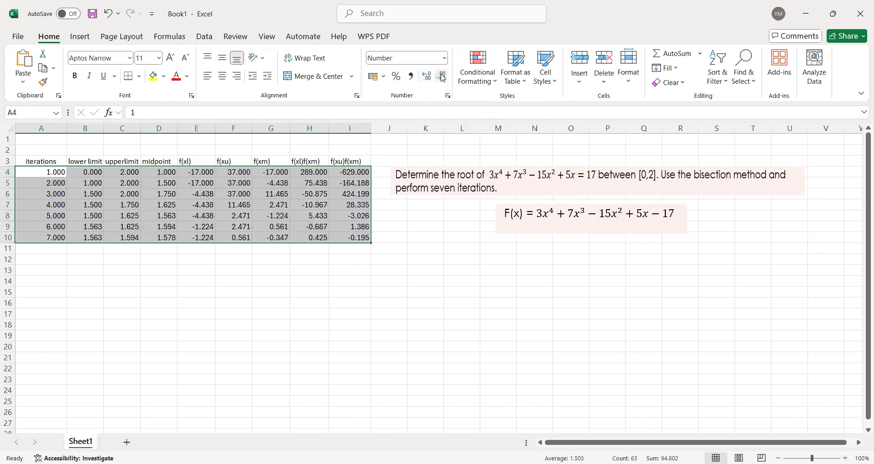
{"action": "left_click", "coordinate": [214, 290]}
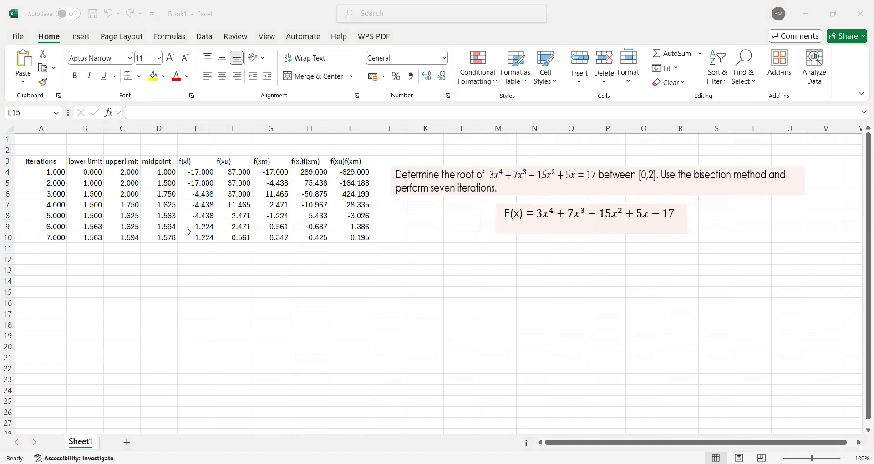
{"action": "left_click", "coordinate": [359, 62]}
- Shade the final midpoint in D10 yellow and paste the conclusion sentence into B13
{"action": "left_click", "coordinate": [159, 237]}
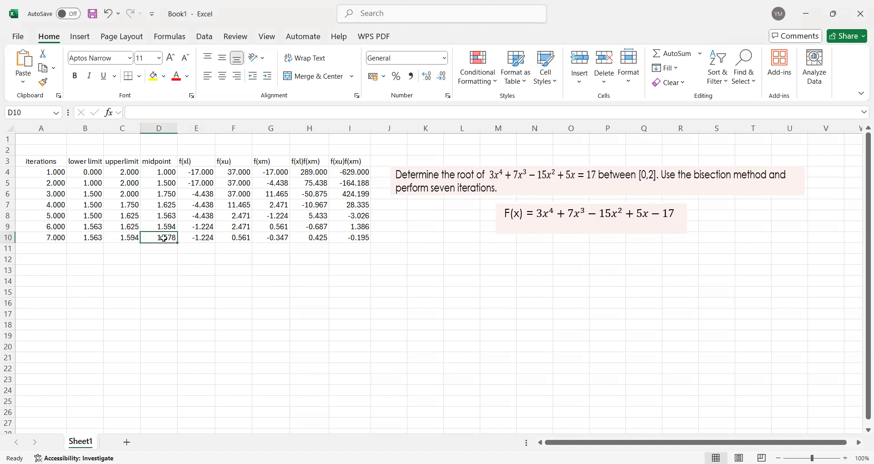
{"action": "left_click", "coordinate": [154, 76]}
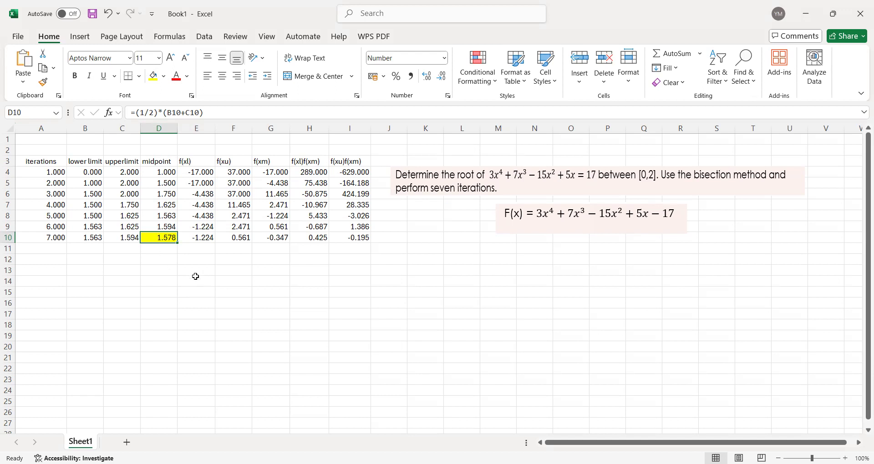
{"action": "left_click", "coordinate": [93, 272]}
{"action": "type", "text": "Conclusion: Therefore, one of the roots of the equation given is equal to 0.3604 with relative error of 0.001"}
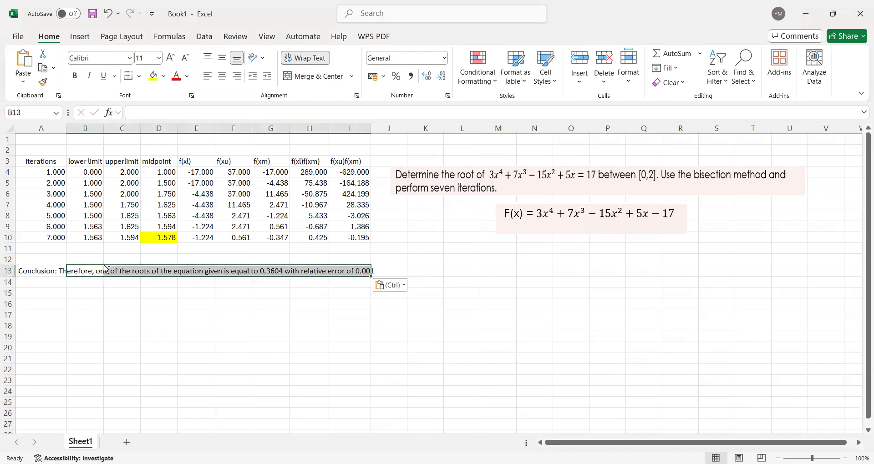
{"action": "left_click", "coordinate": [181, 322]}
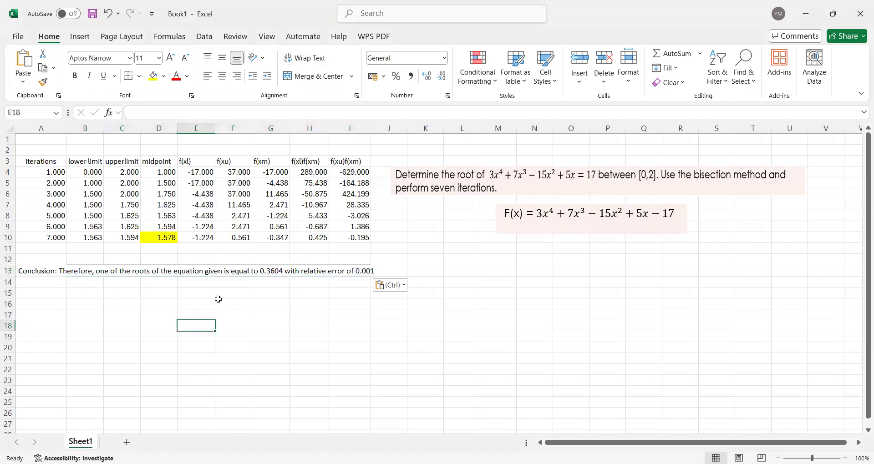
- Undo the pasted conclusion so row 13 is empty, then check D10's midpoint formula
{"action": "left_click", "coordinate": [270, 276]}
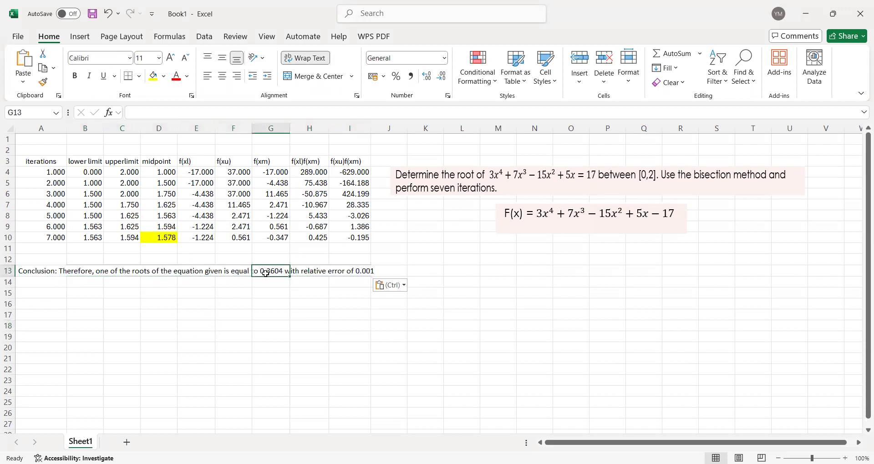
{"action": "left_click_drag", "start_coordinate": [33, 271], "coordinate": [375, 276]}
{"action": "key", "text": "ctrl+z"}
{"action": "key", "text": "ctrl+z"}
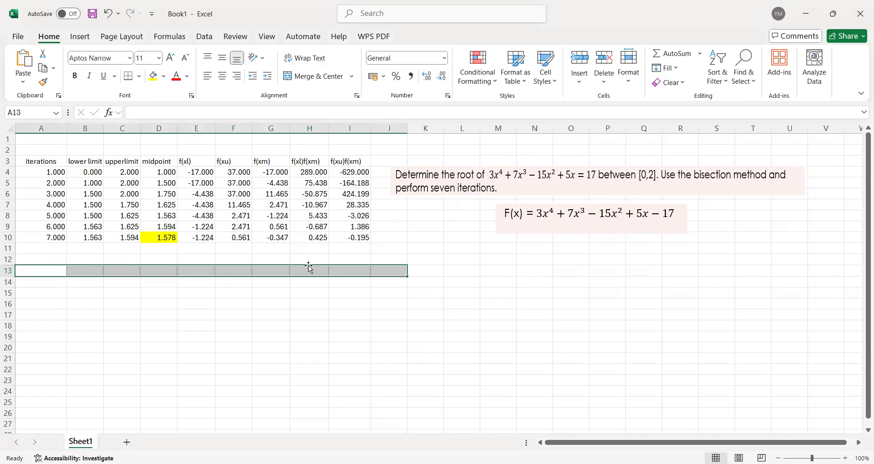
{"action": "left_click", "coordinate": [272, 304]}
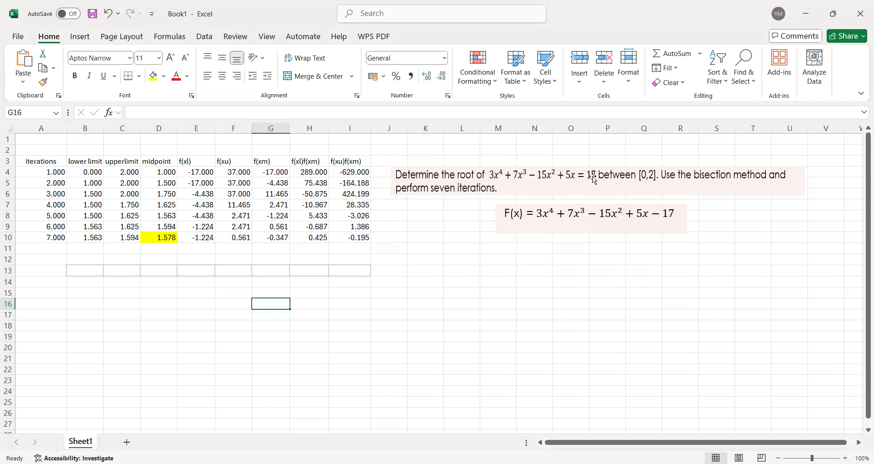
{"action": "left_click", "coordinate": [171, 240]}
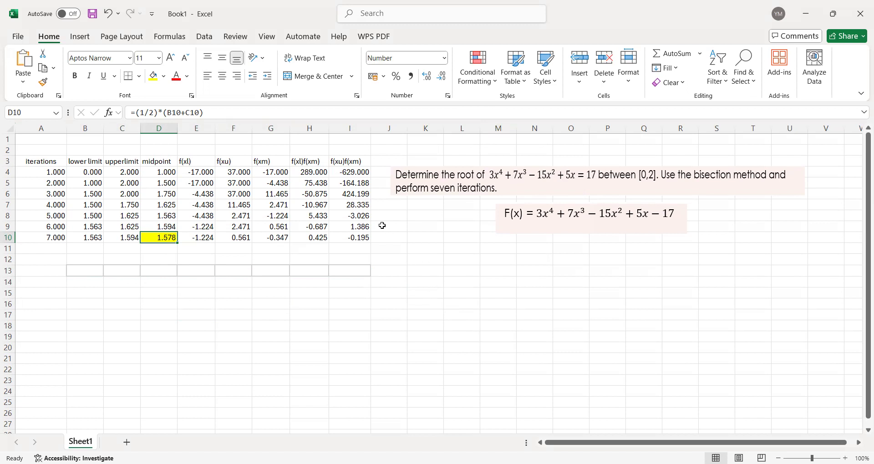
- Select cells around row 13 below the first table to prepare space for the second problem
{"action": "left_click", "coordinate": [227, 273]}
{"action": "left_click", "coordinate": [170, 276]}
{"action": "left_click", "coordinate": [105, 281]}
{"action": "left_click", "coordinate": [149, 238]}
{"action": "left_click", "coordinate": [170, 268]}
{"action": "scroll", "coordinate": [314, 238], "scroll_direction": "down", "scroll_amount": 2}
{"action": "scroll", "coordinate": [338, 225], "scroll_direction": "up", "scroll_amount": 2}
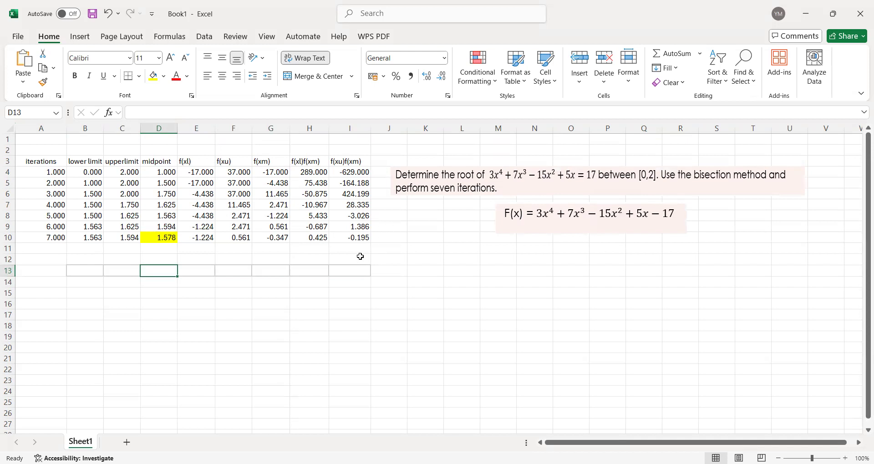
{"action": "left_click", "coordinate": [77, 273]}
{"action": "left_click", "coordinate": [61, 275]}
{"action": "left_click", "coordinate": [136, 272]}
{"action": "left_click", "coordinate": [79, 272]}
{"action": "left_click", "coordinate": [54, 269]}
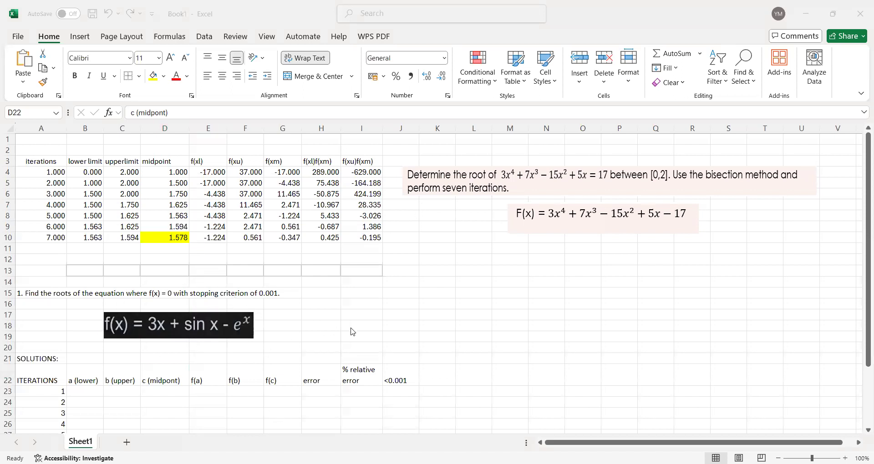
{"action": "scroll", "coordinate": [353, 331], "scroll_direction": "down", "scroll_amount": 2}
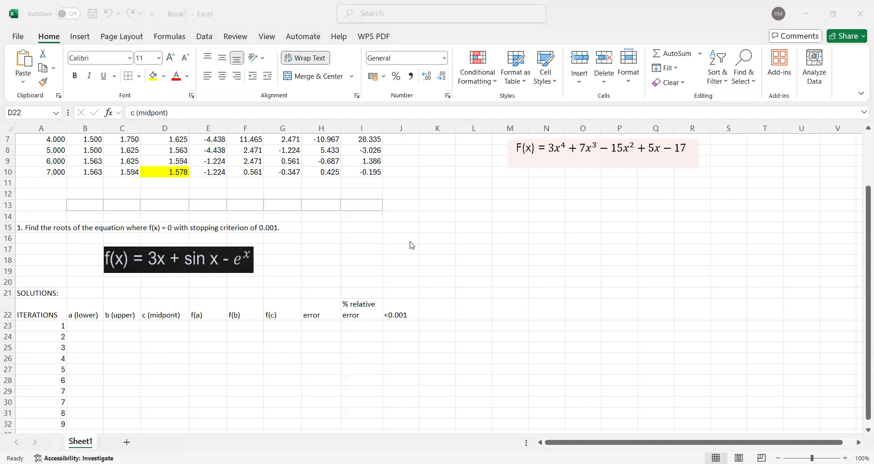
{"action": "left_click", "coordinate": [273, 227]}
{"action": "left_click", "coordinate": [363, 311]}
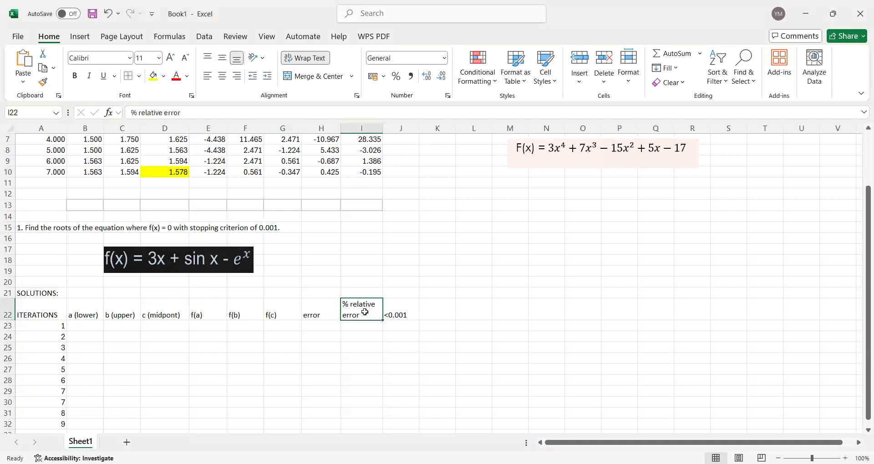
{"action": "left_click", "coordinate": [285, 226]}
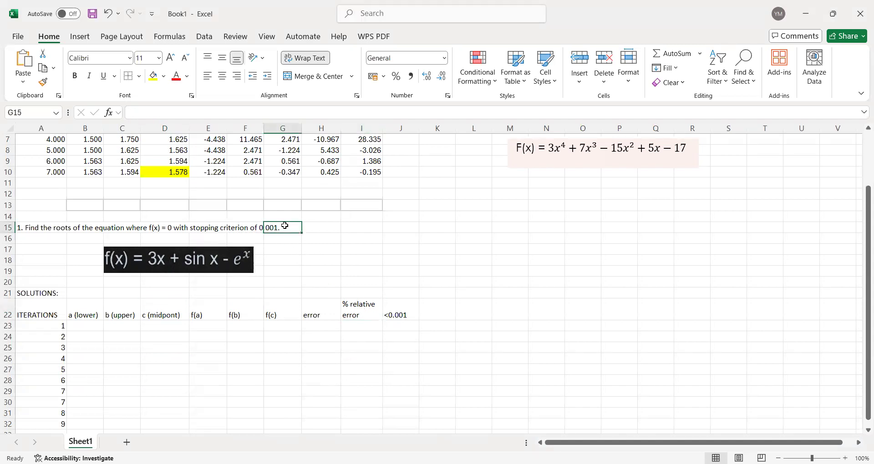
{"action": "left_click", "coordinate": [391, 314]}
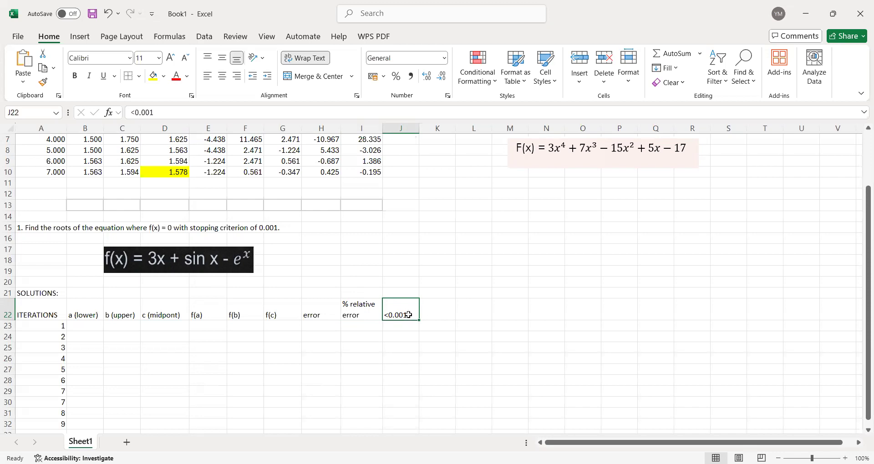
{"action": "left_click", "coordinate": [177, 309]}
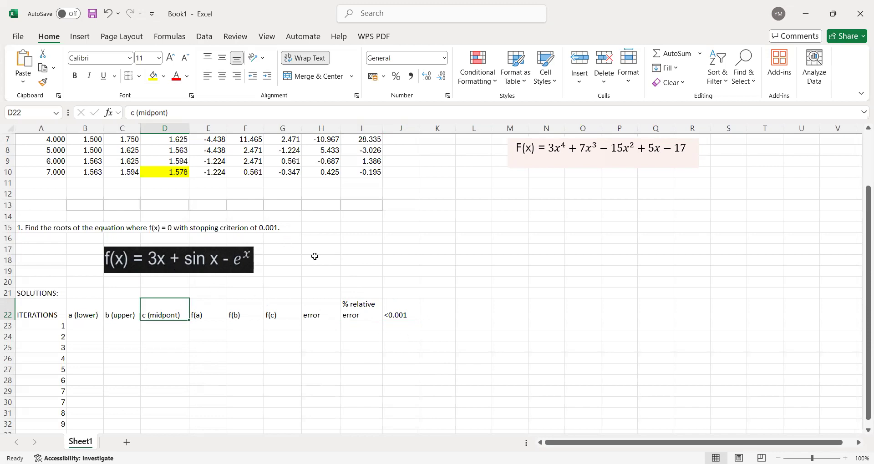
{"action": "scroll", "coordinate": [291, 259], "scroll_direction": "up", "scroll_amount": 2}
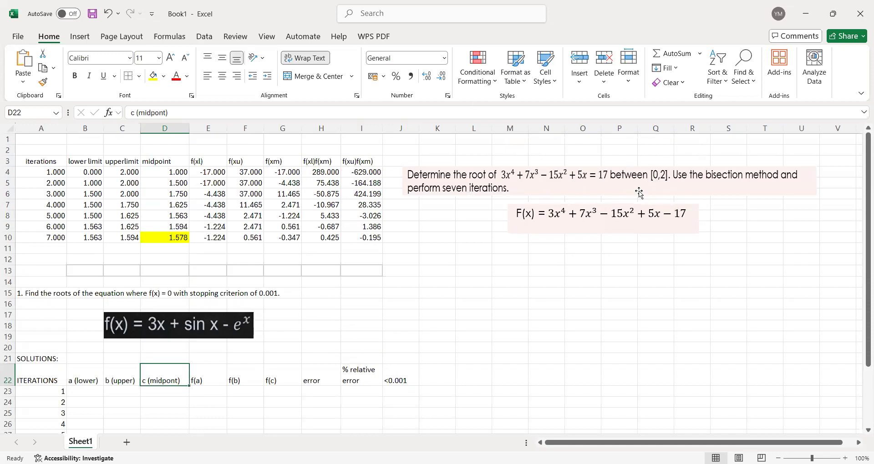
{"action": "scroll", "coordinate": [324, 274], "scroll_direction": "down", "scroll_amount": 1}
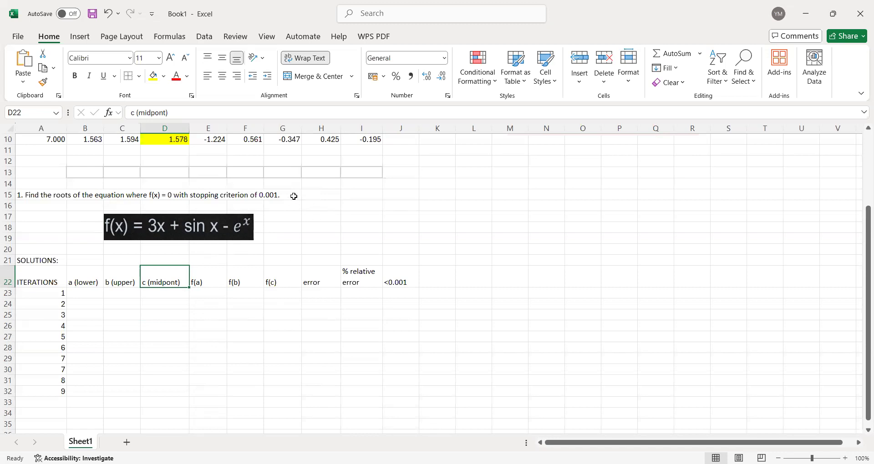
{"action": "left_click", "coordinate": [275, 196]}
{"action": "left_click", "coordinate": [258, 196]}
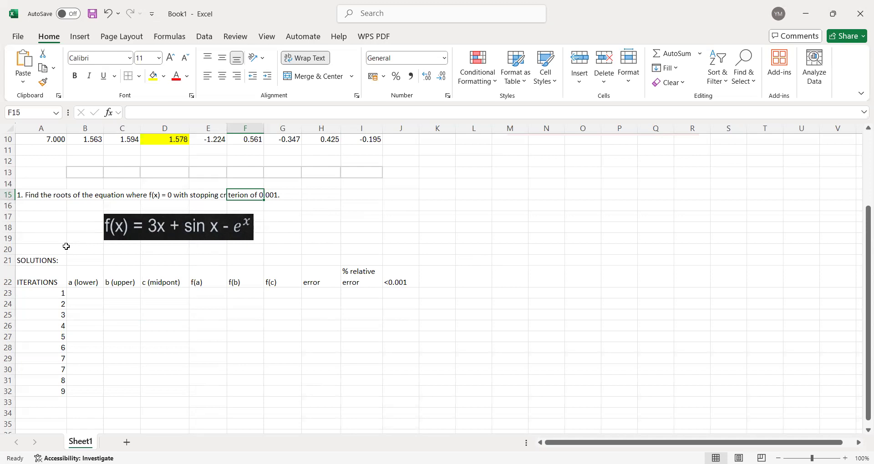
{"action": "left_click", "coordinate": [407, 217]}
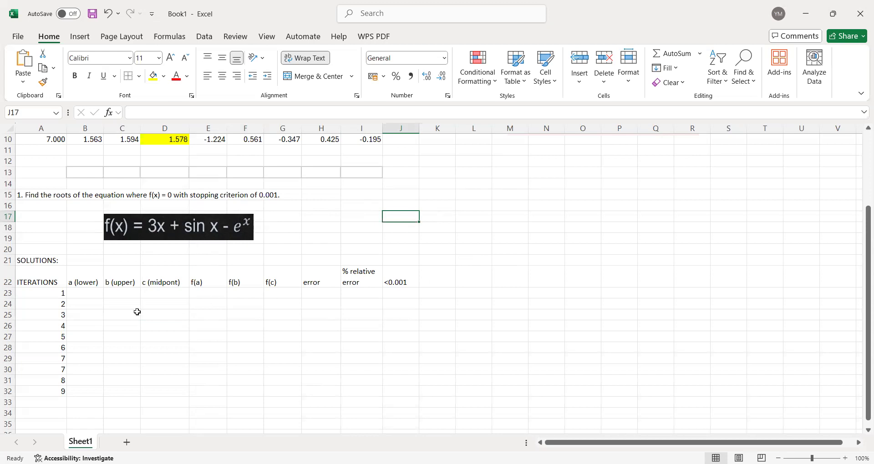
{"action": "left_click", "coordinate": [79, 291]}
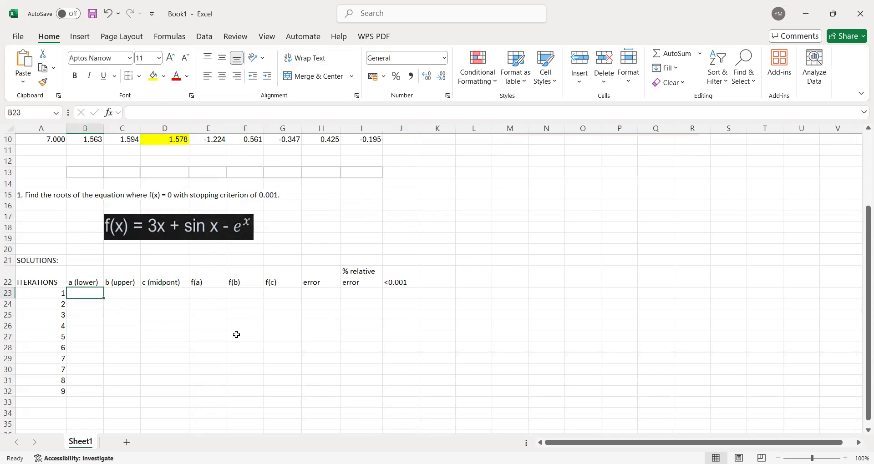
{"action": "left_click", "coordinate": [122, 299]}
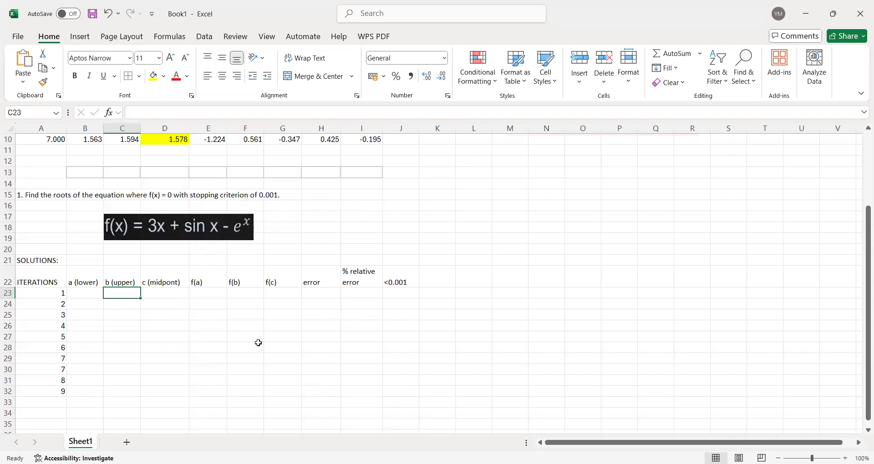
{"action": "left_click", "coordinate": [73, 296]}
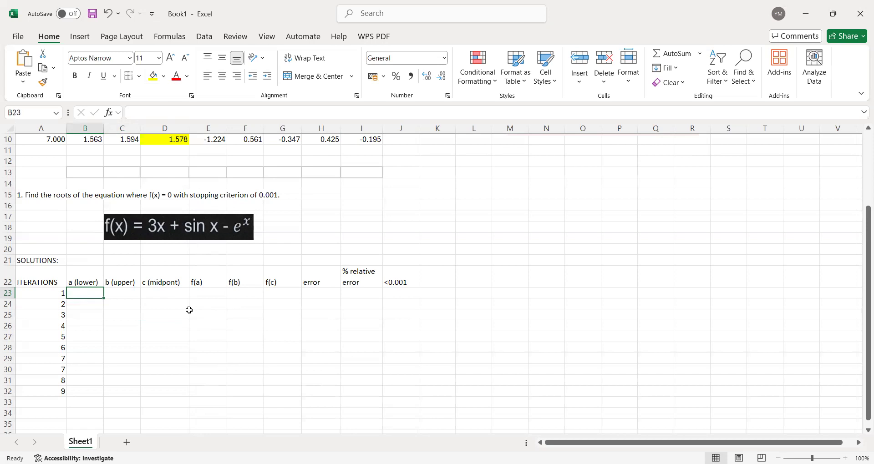
- Enter the first-iteration bounds: -0.5 in B23 and 1 in C23
{"action": "type", "text": "-0.5"}
{"action": "key", "text": "Return"}
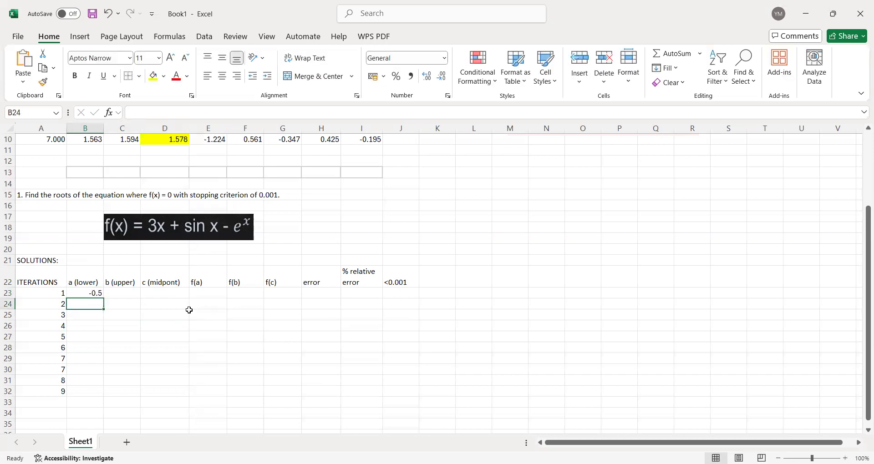
{"action": "key", "text": "Up"}
{"action": "key", "text": "Right"}
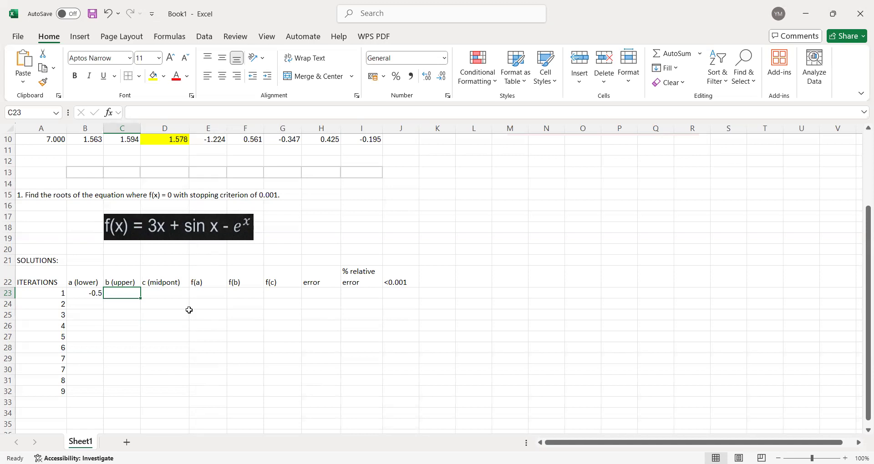
{"action": "type", "text": "1"}
{"action": "key", "text": "Right"}
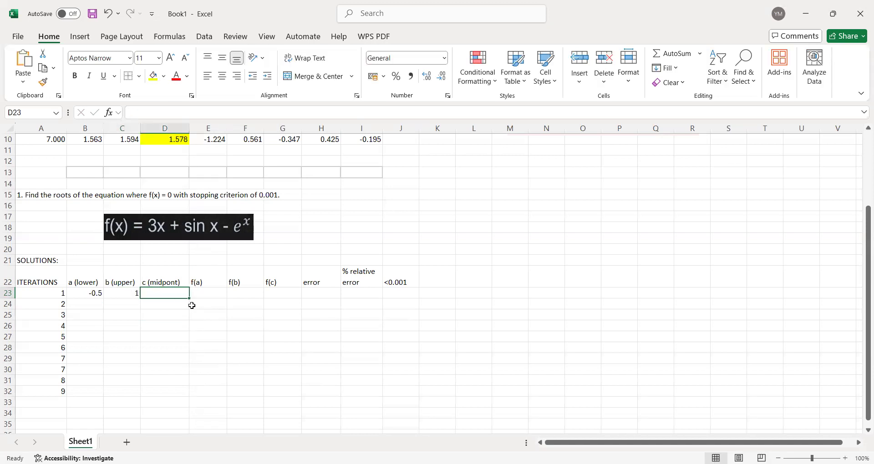
{"action": "left_click", "coordinate": [69, 293]}
{"action": "left_click", "coordinate": [120, 293]}
{"action": "left_click", "coordinate": [83, 295]}
{"action": "left_click", "coordinate": [115, 293]}
- Enter =(1/2)*(B23+C23) in D23 and fill it down through D32
{"action": "left_click", "coordinate": [168, 295]}
{"action": "type", "text": "="}
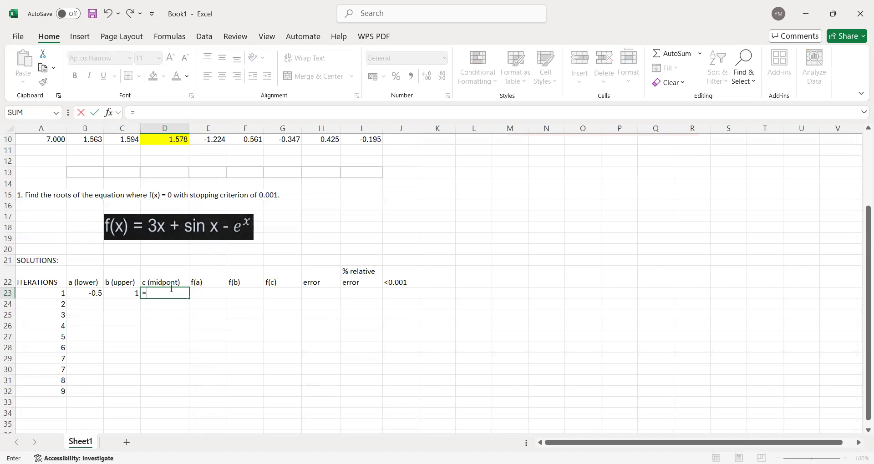
{"action": "type", "text": "(1/2)*("}
{"action": "left_click", "coordinate": [97, 294]}
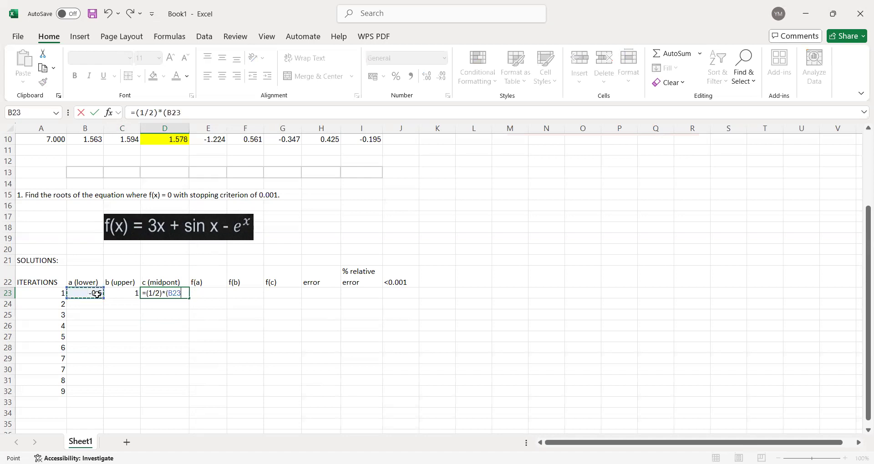
{"action": "type", "text": "+"}
{"action": "left_click", "coordinate": [128, 293]}
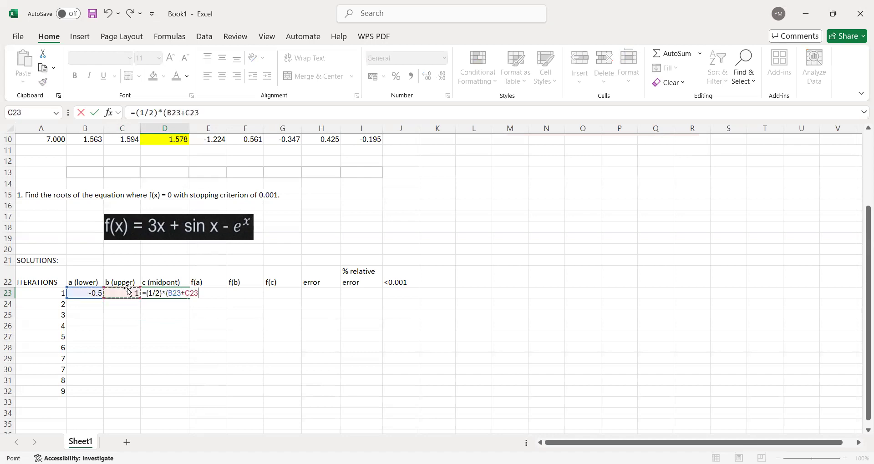
{"action": "type", "text": ")"}
{"action": "key", "text": "Return"}
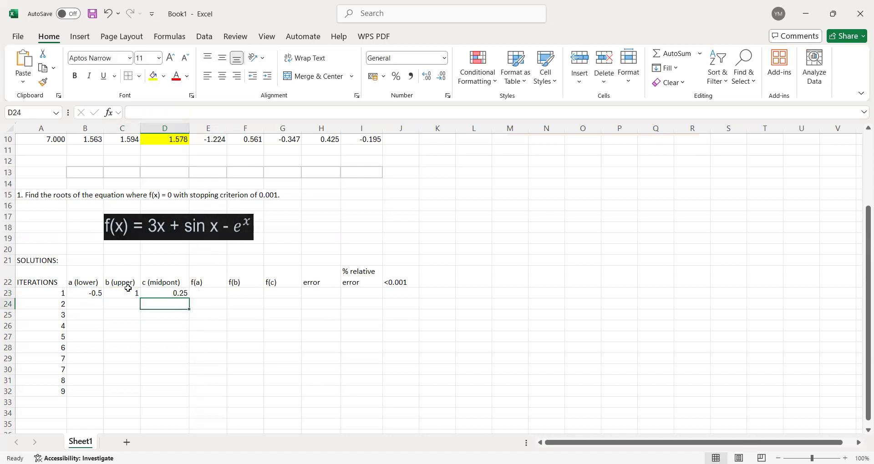
{"action": "left_click", "coordinate": [157, 292]}
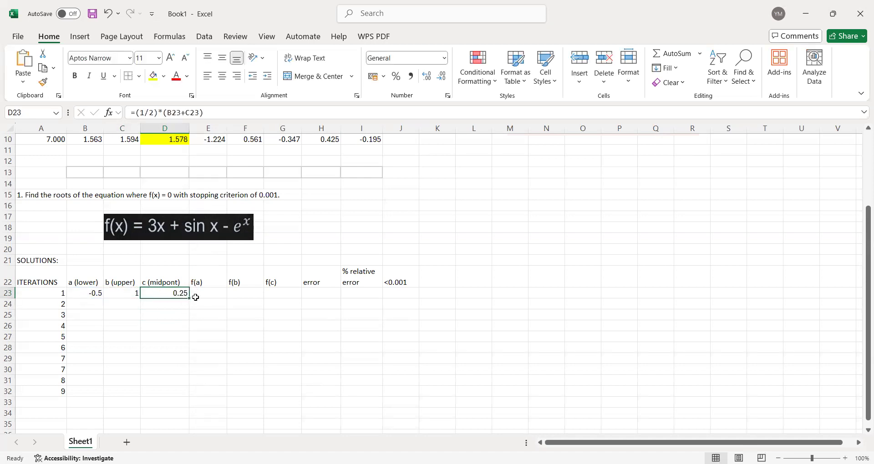
{"action": "left_click_drag", "start_coordinate": [189, 300], "coordinate": [187, 393]}
{"action": "left_click", "coordinate": [177, 315]}
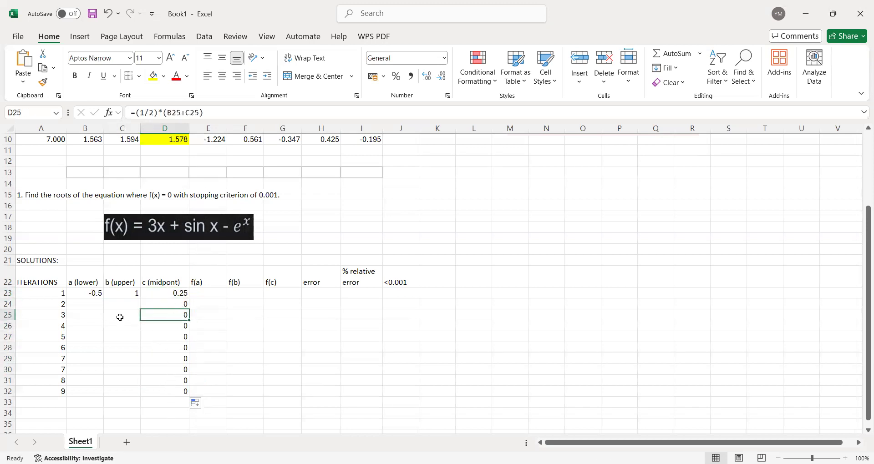
- Type test values 1 and 2 into B24:C24, then delete them
{"action": "left_click", "coordinate": [85, 304]}
{"action": "left_click", "coordinate": [118, 305]}
{"action": "left_click", "coordinate": [91, 305]}
{"action": "left_click", "coordinate": [121, 306]}
{"action": "left_click", "coordinate": [99, 305]}
{"action": "left_click", "coordinate": [135, 306]}
{"action": "left_click", "coordinate": [91, 304]}
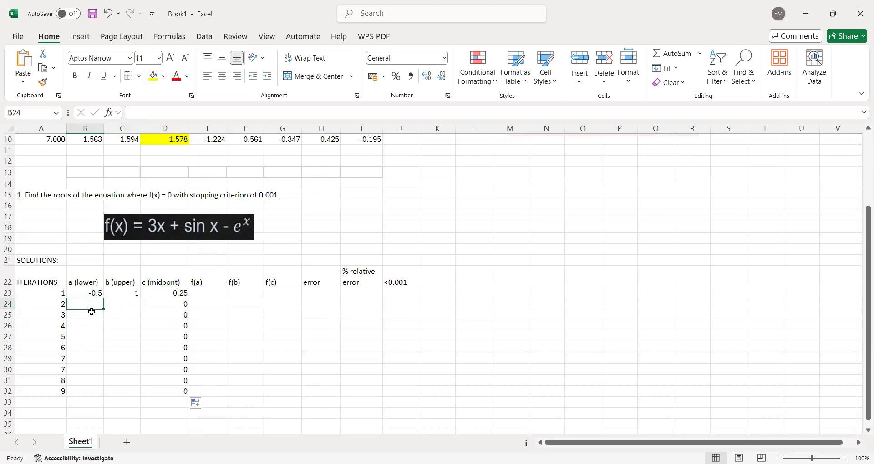
{"action": "type", "text": "1"}
{"action": "key", "text": "Tab"}
{"action": "type", "text": "2"}
{"action": "key", "text": "Tab"}
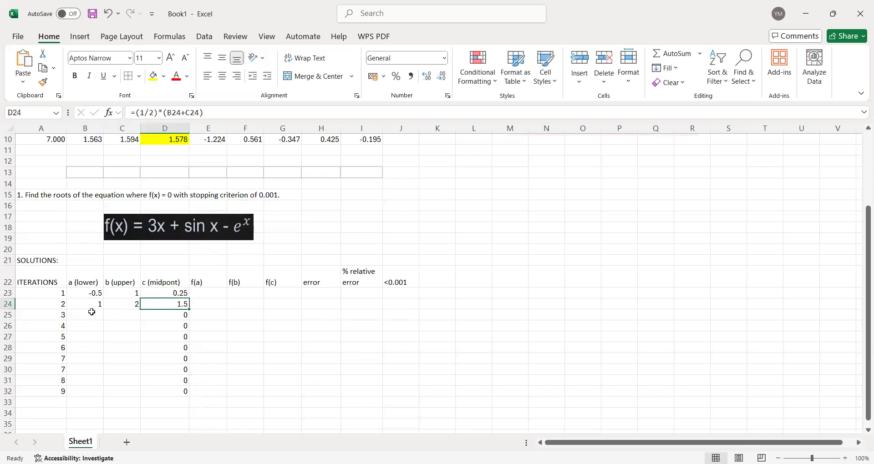
{"action": "key", "text": "Left"}
{"action": "key", "text": "BackSpace"}
{"action": "key", "text": "Left"}
{"action": "key", "text": "BackSpace"}
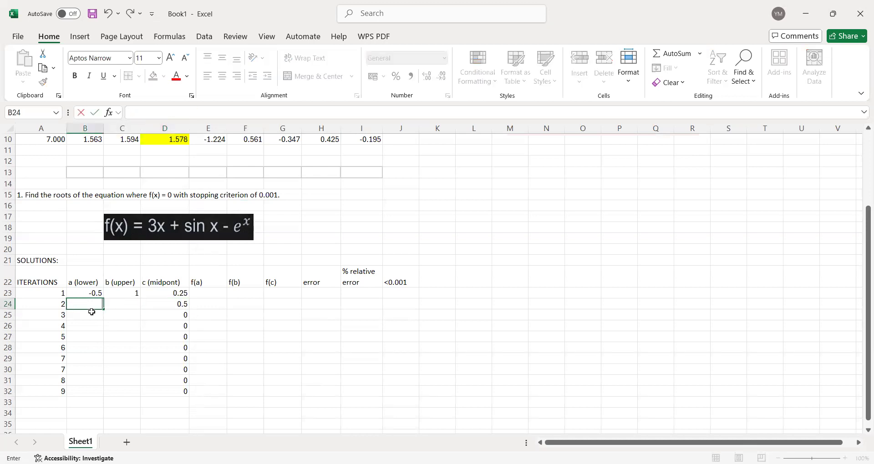
- Rename the f(a) header to f(xl) and change 'a (lower)' to '(lower)'
{"action": "left_click", "coordinate": [199, 291]}
{"action": "left_click", "coordinate": [202, 277]}
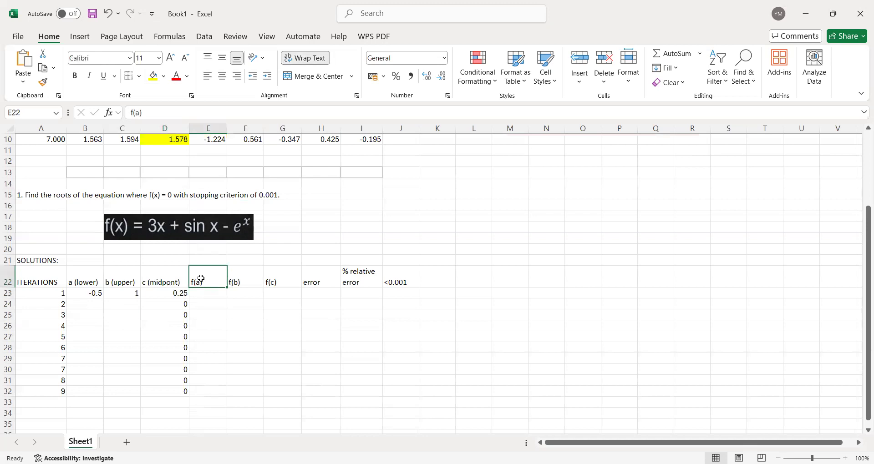
{"action": "left_click", "coordinate": [88, 282]}
{"action": "left_click", "coordinate": [206, 283]}
{"action": "left_click", "coordinate": [93, 284]}
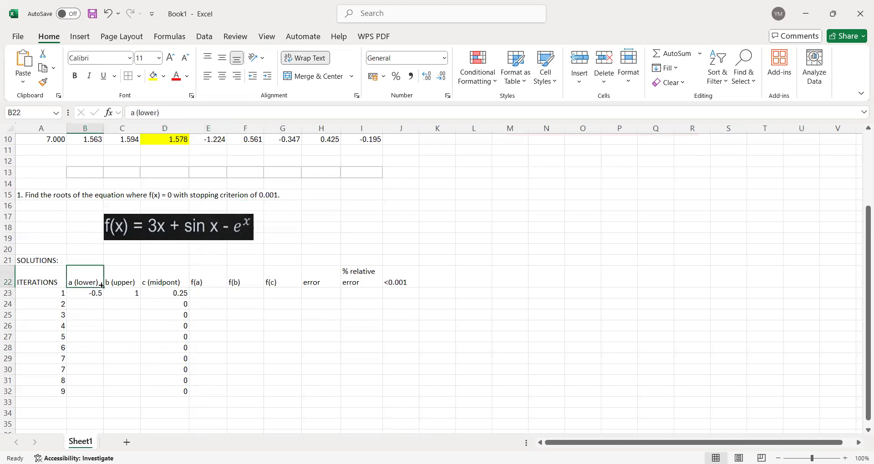
{"action": "left_click", "coordinate": [198, 282]}
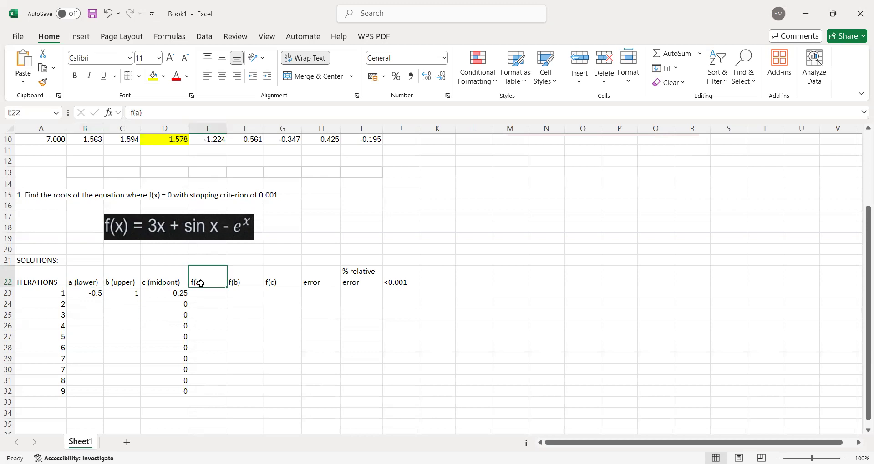
{"action": "double_click", "coordinate": [198, 282]}
{"action": "key", "text": "BackSpace"}
{"action": "type", "text": "xl"}
{"action": "key", "text": "BackSpace"}
{"action": "type", "text": "l"}
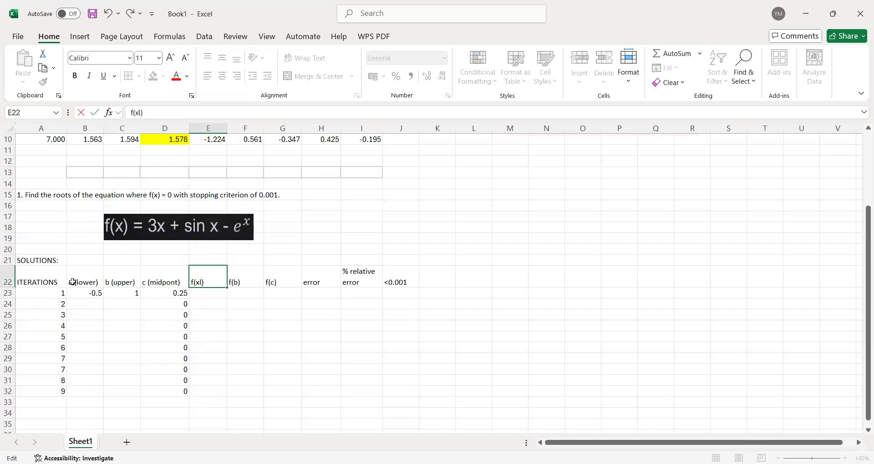
{"action": "double_click", "coordinate": [73, 282]}
{"action": "key", "text": "BackSpace"}
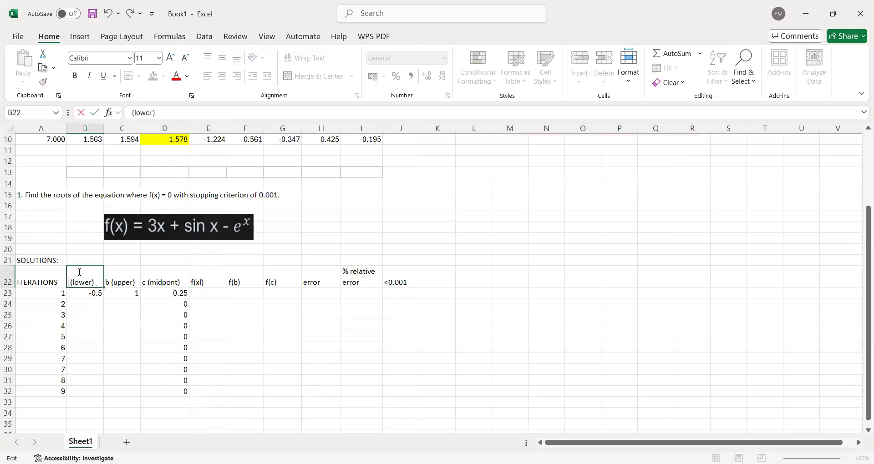
{"action": "scroll", "coordinate": [84, 255], "scroll_direction": "up", "scroll_amount": 3}
{"action": "scroll", "coordinate": [85, 252], "scroll_direction": "down", "scroll_amount": 3}
- Rename the f(b) header to f(xu) and the f(c) header to f(xm)
{"action": "double_click", "coordinate": [240, 282]}
{"action": "key", "text": "BackSpace"}
{"action": "type", "text": "xu"}
{"action": "double_click", "coordinate": [274, 282]}
{"action": "key", "text": "BackSpace"}
{"action": "type", "text": "xl"}
{"action": "key", "text": "BackSpace"}
{"action": "type", "text": "m"}
{"action": "left_click", "coordinate": [297, 325]}
- Enter =3*B23+sin*B23-exp(B23) in E23 as the f(xl) formula, which shows #NAME?
{"action": "left_click", "coordinate": [205, 293]}
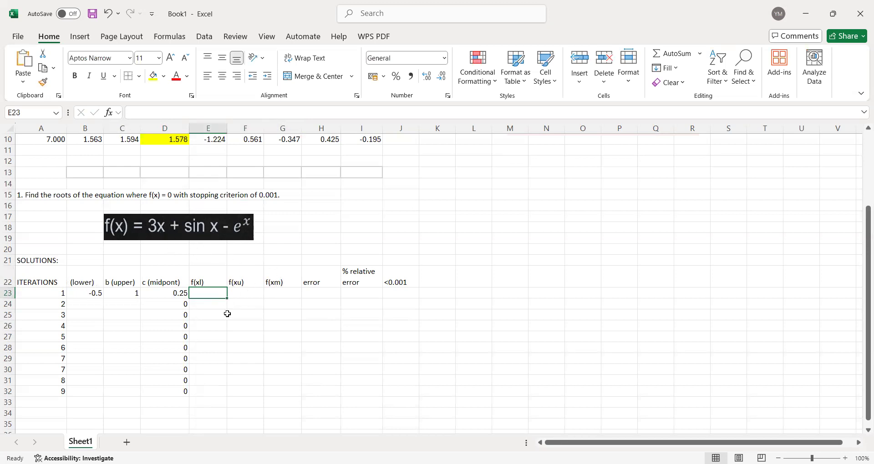
{"action": "type", "text": "="}
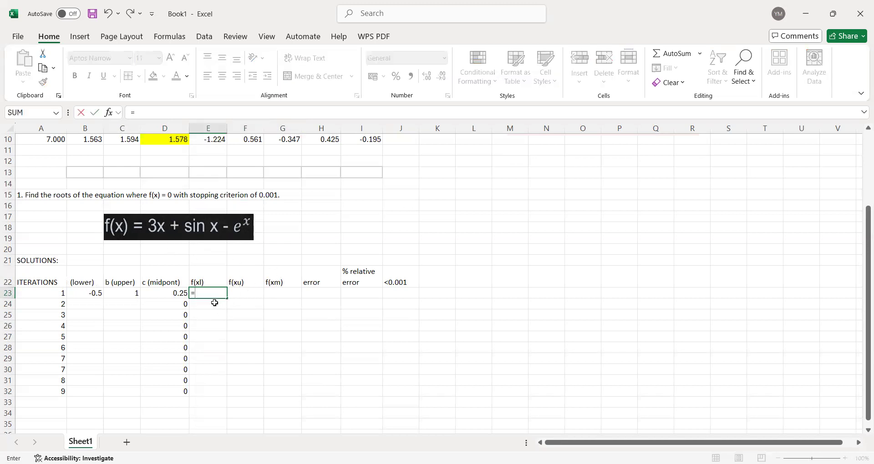
{"action": "type", "text": "3*"}
{"action": "left_click", "coordinate": [91, 294]}
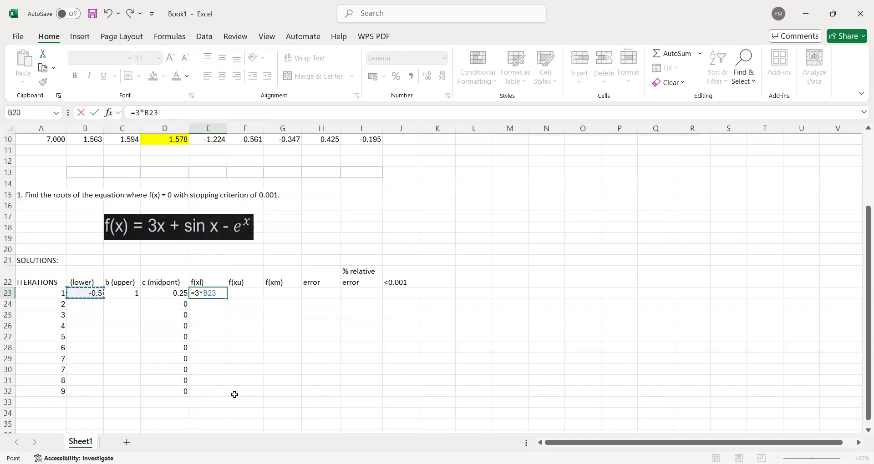
{"action": "type", "text": "+sin"}
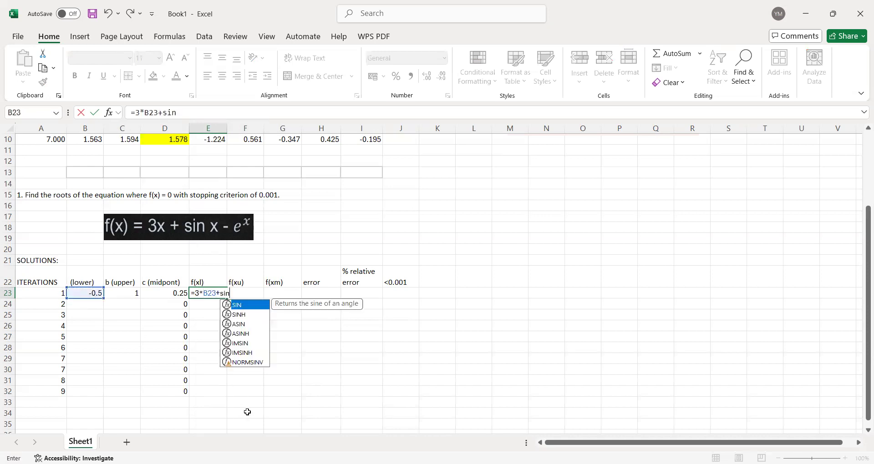
{"action": "type", "text": "*"}
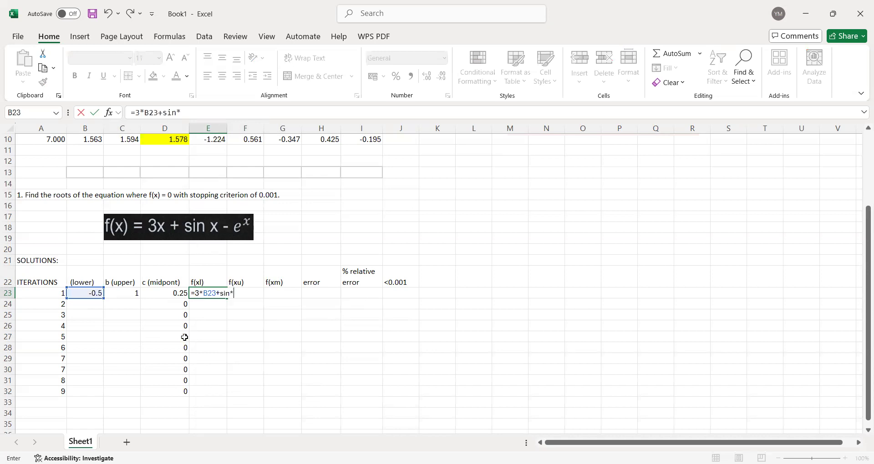
{"action": "left_click", "coordinate": [80, 293]}
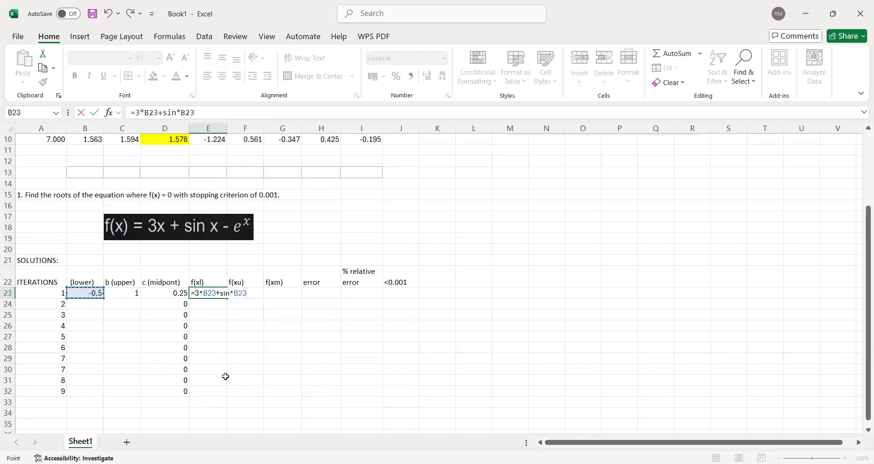
{"action": "type", "text": "-e"}
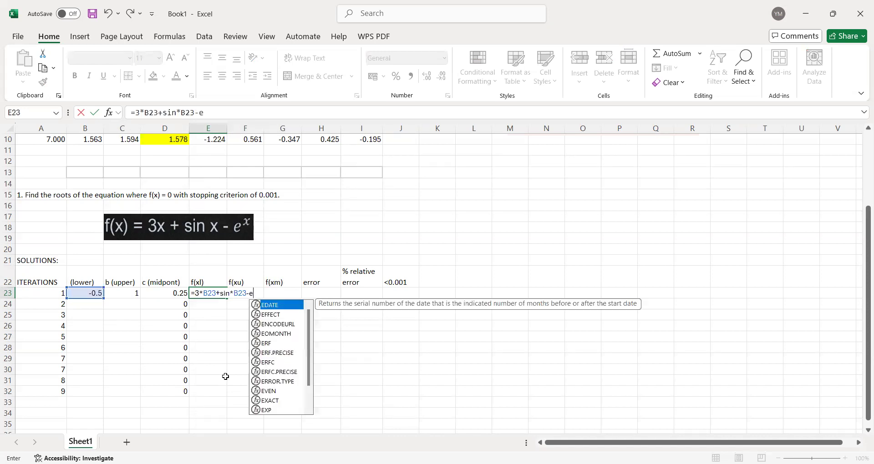
{"action": "type", "text": "xp"}
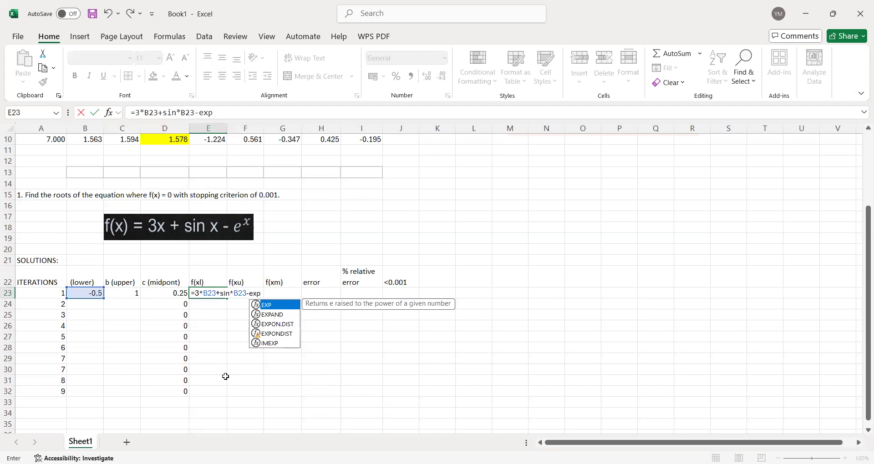
{"action": "type", "text": "("}
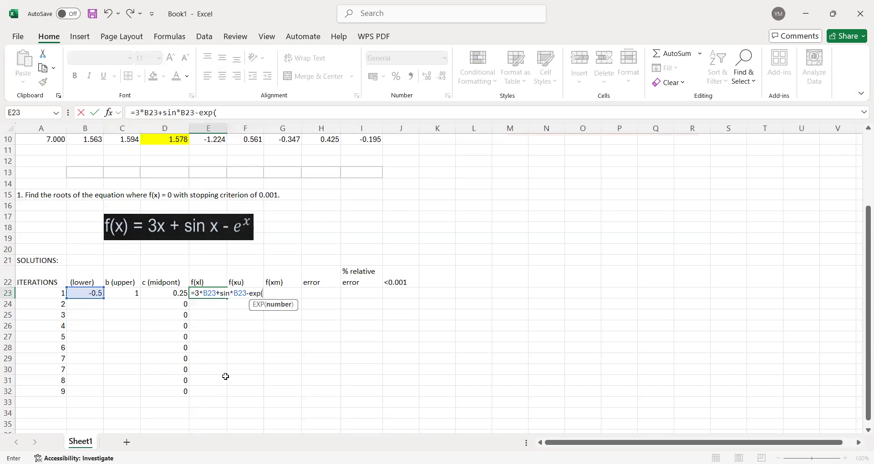
{"action": "left_click", "coordinate": [95, 293]}
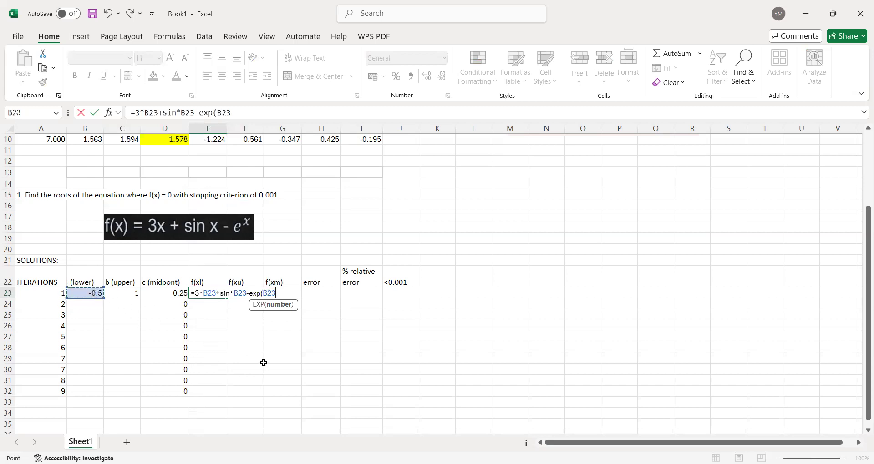
{"action": "type", "text": ")"}
{"action": "key", "text": "Return"}
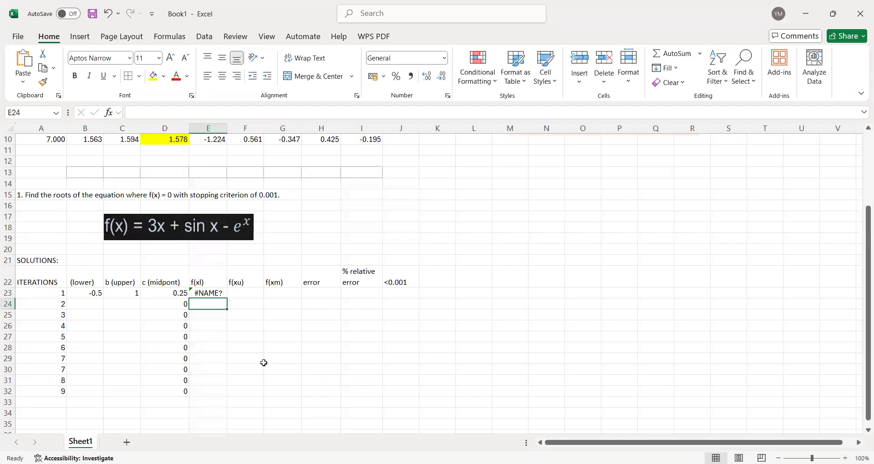
- Correct E23 to =3*(B23)+SIN(B23)-EXP(B23) so it shows -2.58596
{"action": "left_click", "coordinate": [222, 295]}
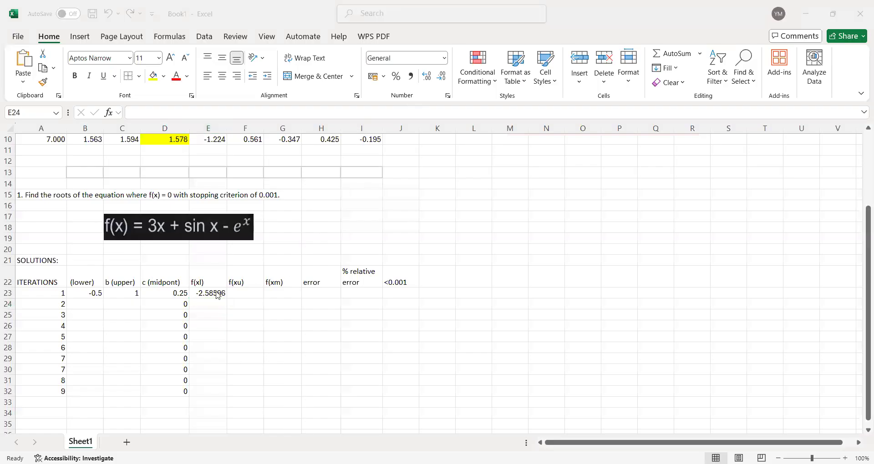
{"action": "left_click", "coordinate": [199, 297]}
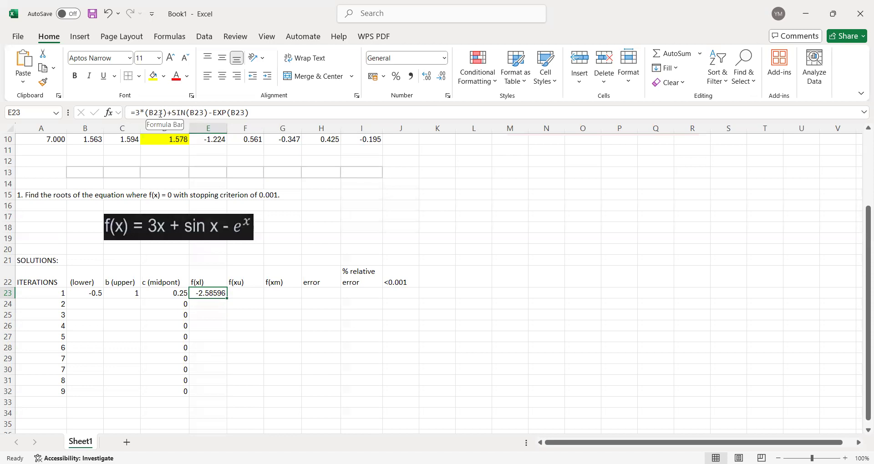
{"action": "left_click", "coordinate": [227, 114]}
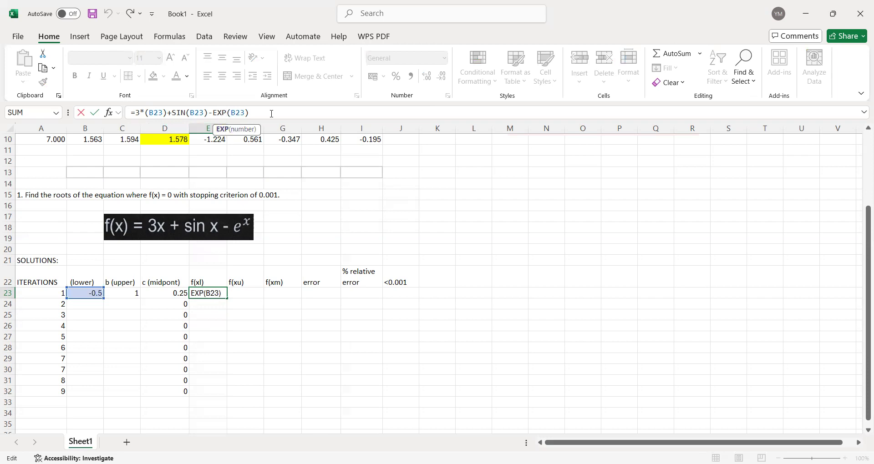
{"action": "left_click", "coordinate": [243, 293]}
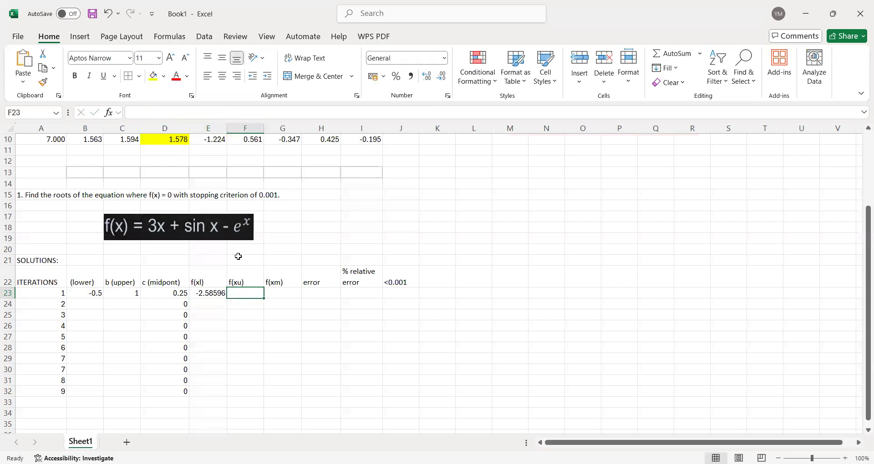
- Fill the f(xl) formula from E23 down through E32
{"action": "left_click", "coordinate": [208, 293]}
{"action": "left_click_drag", "start_coordinate": [226, 298], "coordinate": [218, 385]}
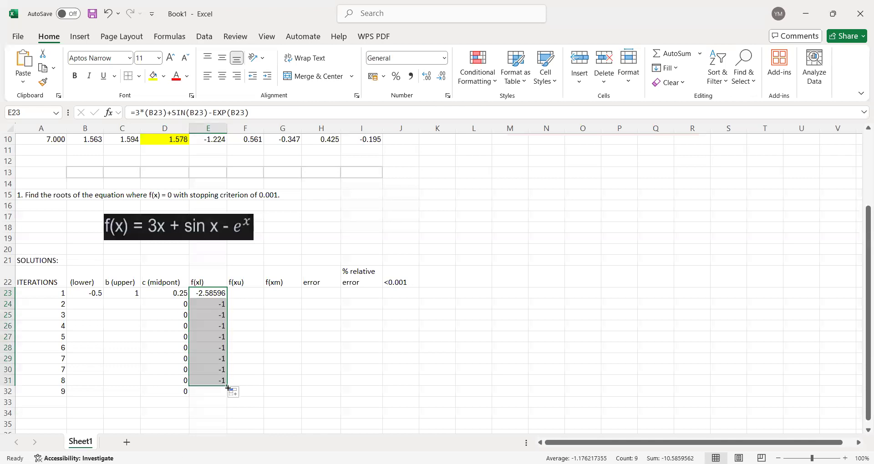
{"action": "left_click", "coordinate": [233, 392]}
{"action": "left_click", "coordinate": [223, 382]}
{"action": "left_click_drag", "start_coordinate": [228, 386], "coordinate": [230, 396]}
{"action": "left_click", "coordinate": [244, 294]}
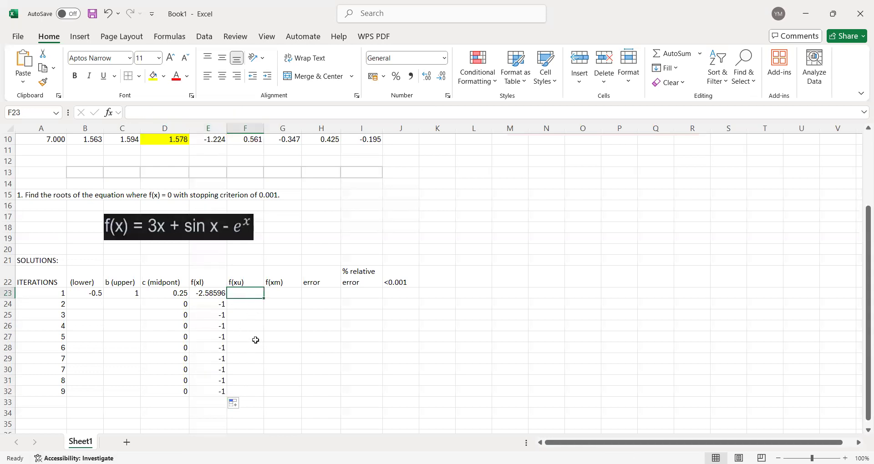
- Enter =3*(C23)+SIN(C23)-EXP(C23) in F23 so f(xu) shows 1.123189
{"action": "type", "text": "="}
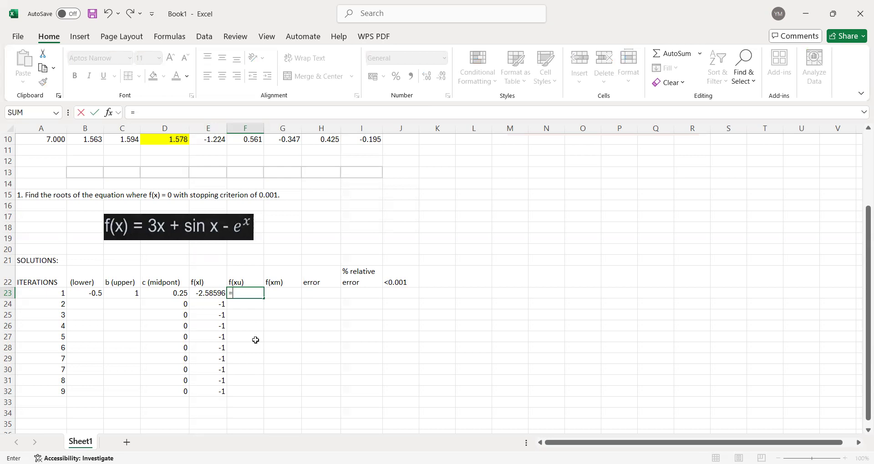
{"action": "type", "text": "3*("}
{"action": "left_click", "coordinate": [124, 294]}
{"action": "type", "text": ")"}
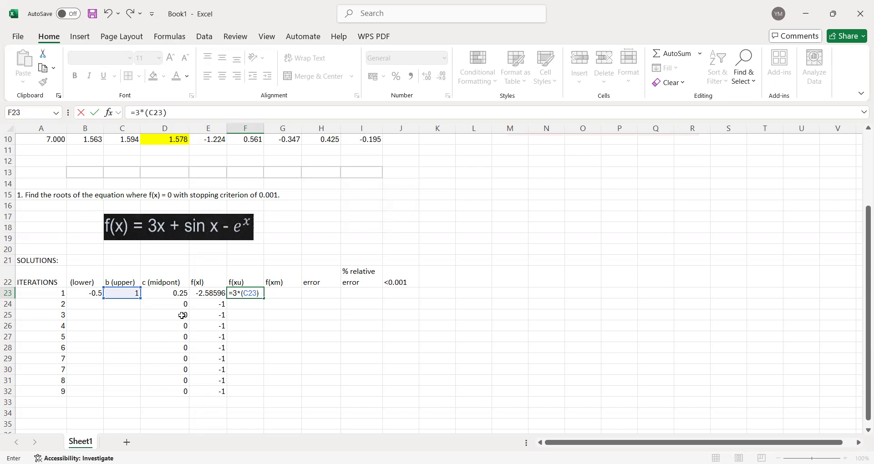
{"action": "type", "text": "+SIN("}
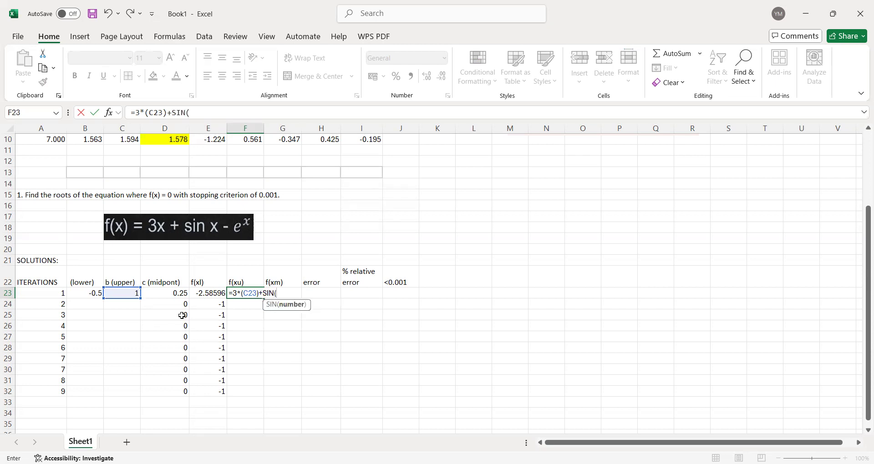
{"action": "left_click", "coordinate": [122, 294]}
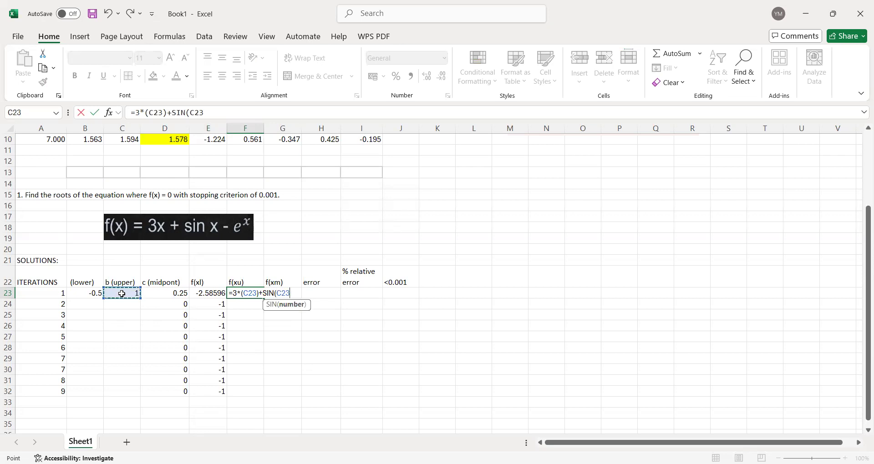
{"action": "type", "text": ")"}
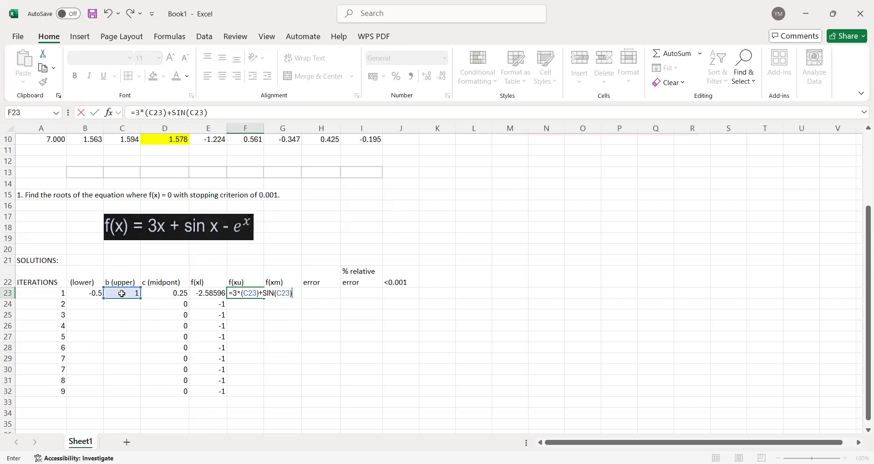
{"action": "type", "text": "-EXP"}
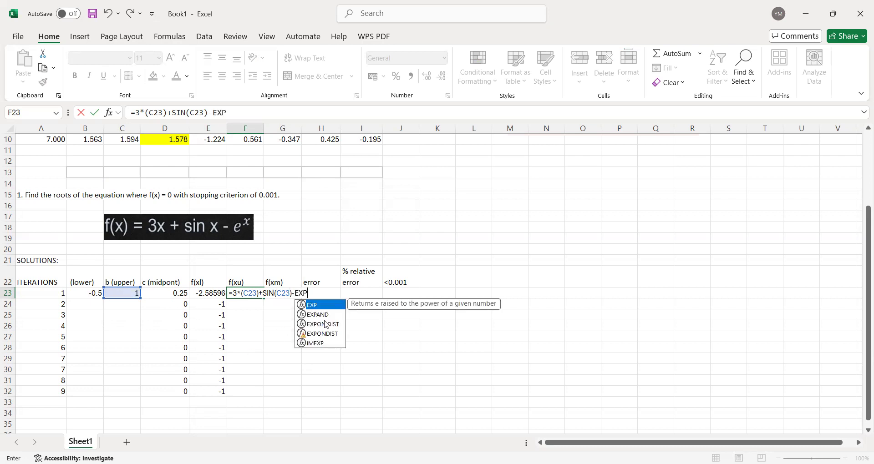
{"action": "left_click", "coordinate": [313, 292]}
{"action": "type", "text": "("}
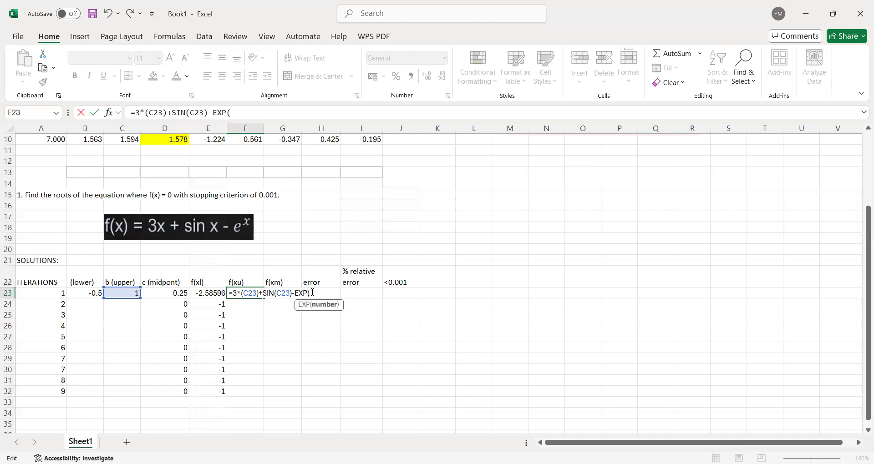
{"action": "left_click", "coordinate": [119, 293]}
{"action": "type", "text": ")"}
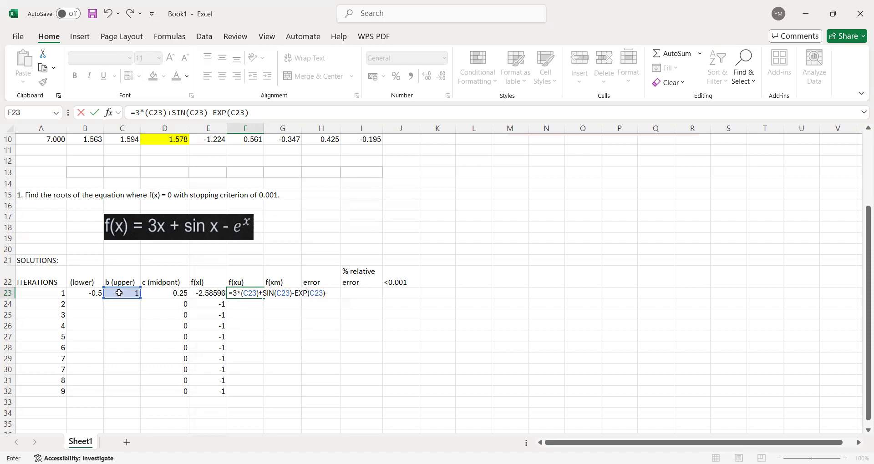
{"action": "key", "text": "Return"}
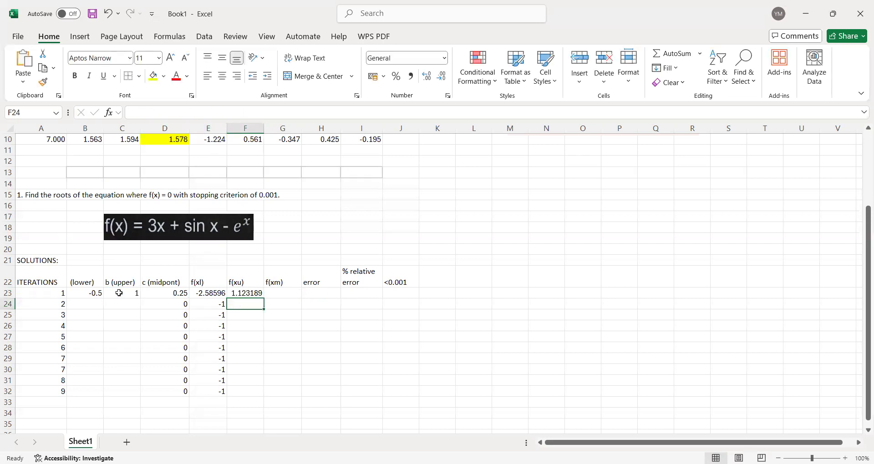
- Enter =3*(D23)+SIN(D23)-EXP(D23) in G23 so f(xm) shows -0.28662
{"action": "left_click", "coordinate": [277, 292]}
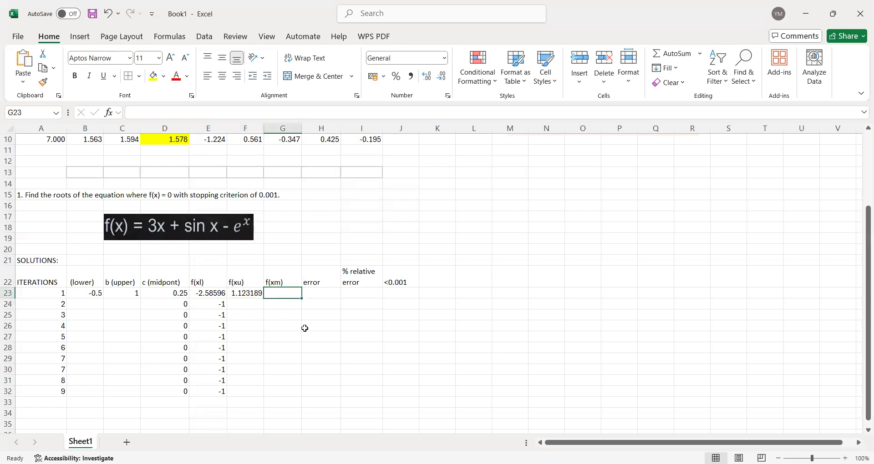
{"action": "type", "text": "="}
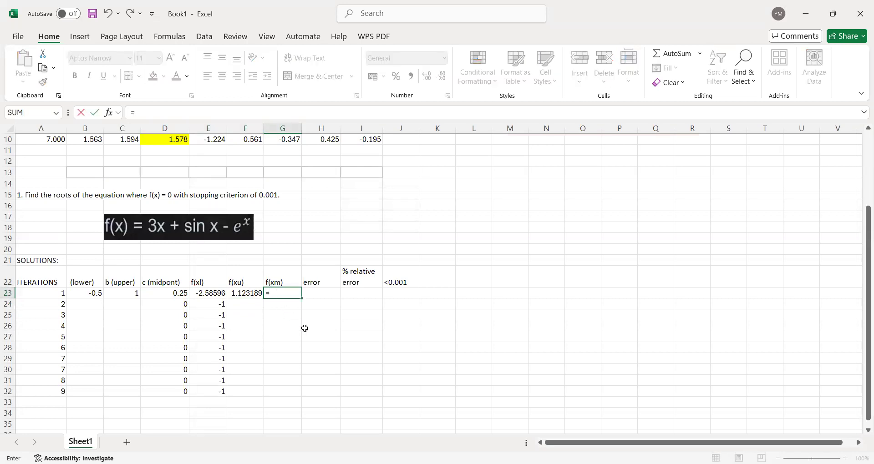
{"action": "type", "text": "3*("}
{"action": "left_click", "coordinate": [174, 295]}
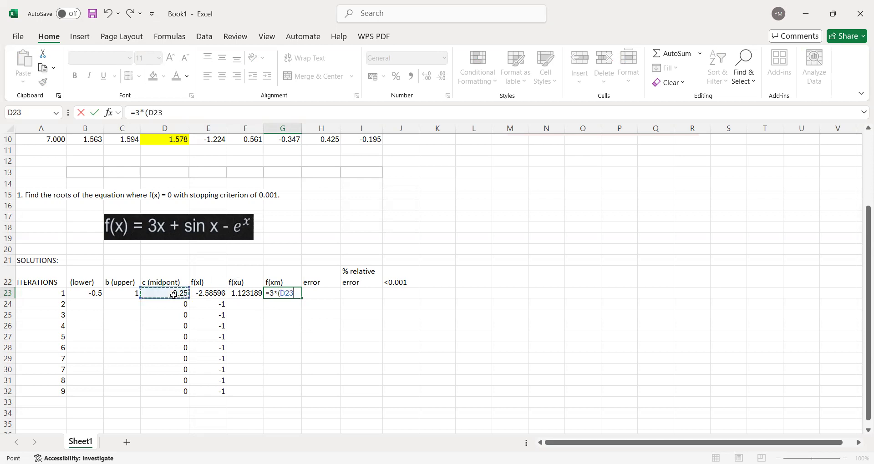
{"action": "type", "text": ")+SIN("}
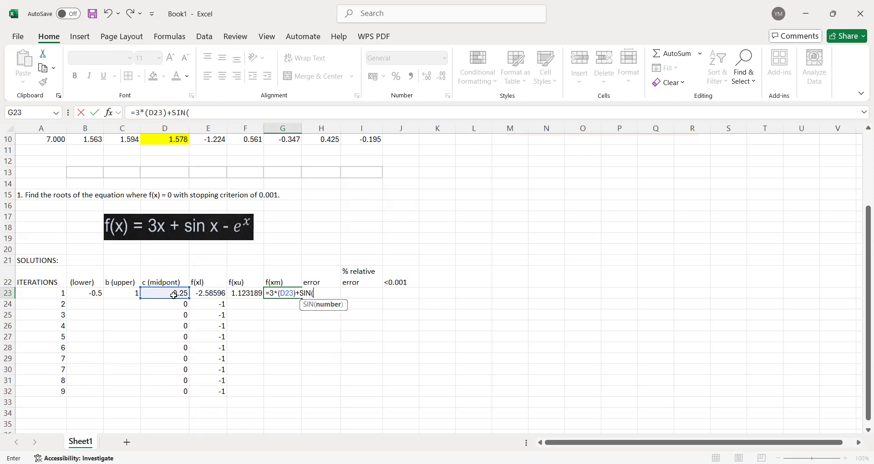
{"action": "left_click", "coordinate": [174, 296]}
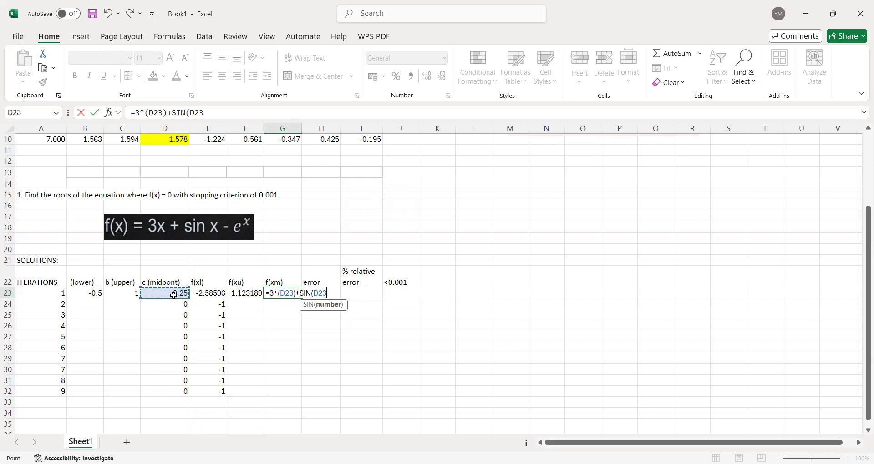
{"action": "type", "text": ")"}
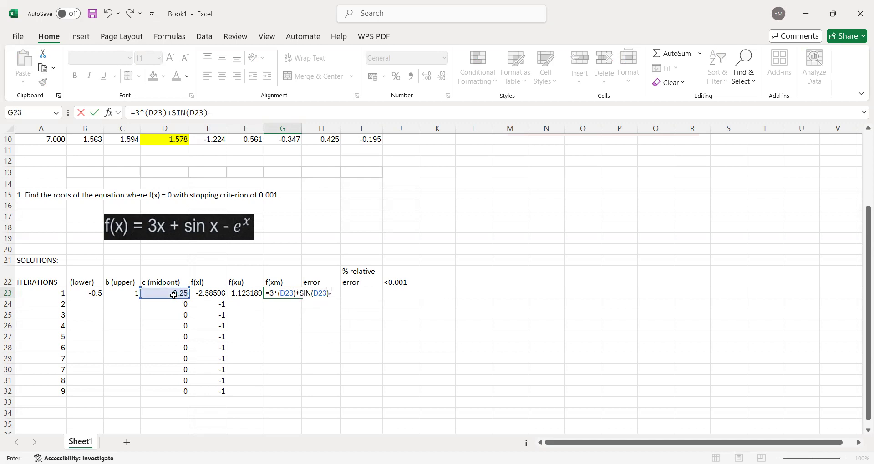
{"action": "type", "text": "-EXP"}
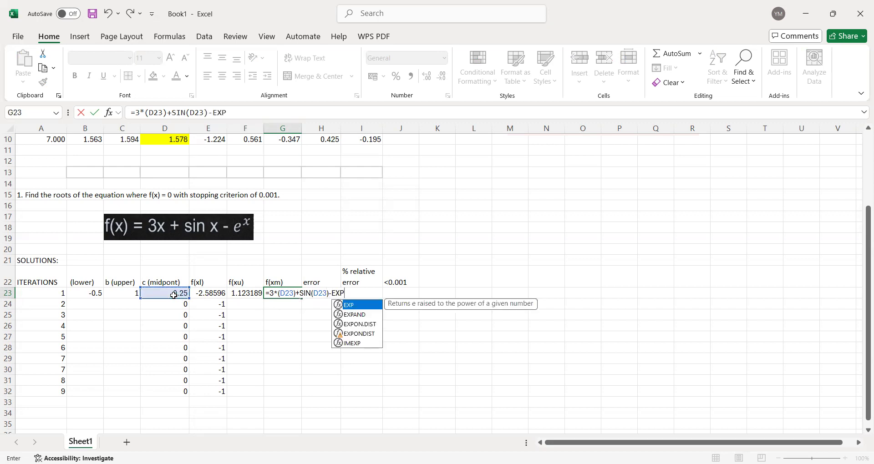
{"action": "type", "text": "("}
{"action": "left_click", "coordinate": [173, 296]}
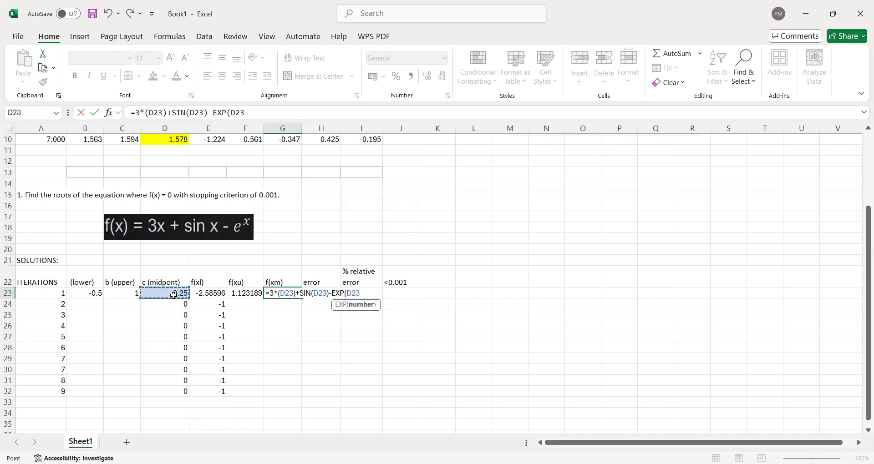
{"action": "type", "text": ")"}
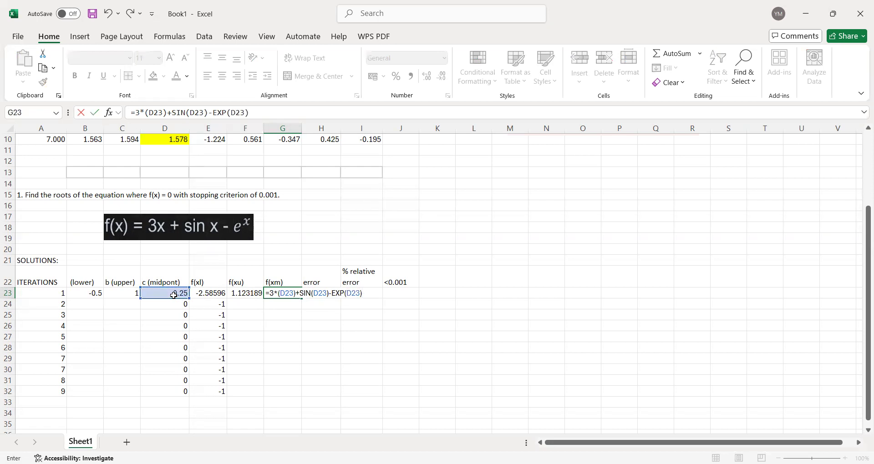
{"action": "key", "text": "Return"}
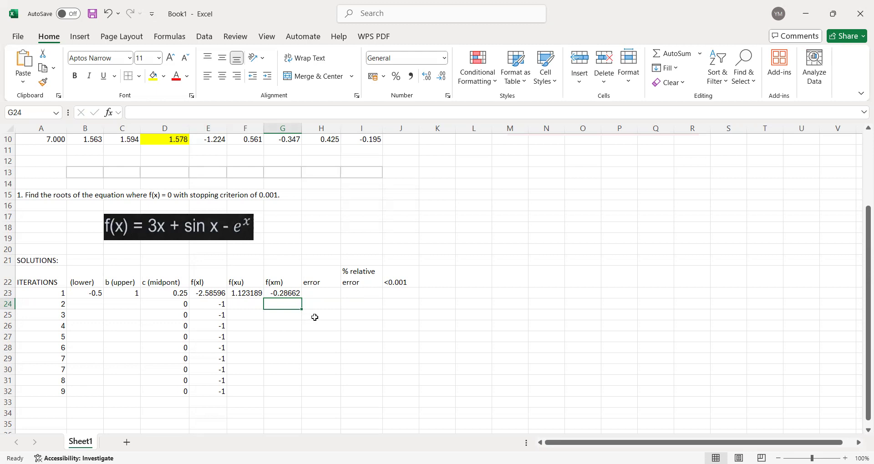
{"action": "left_click", "coordinate": [321, 293]}
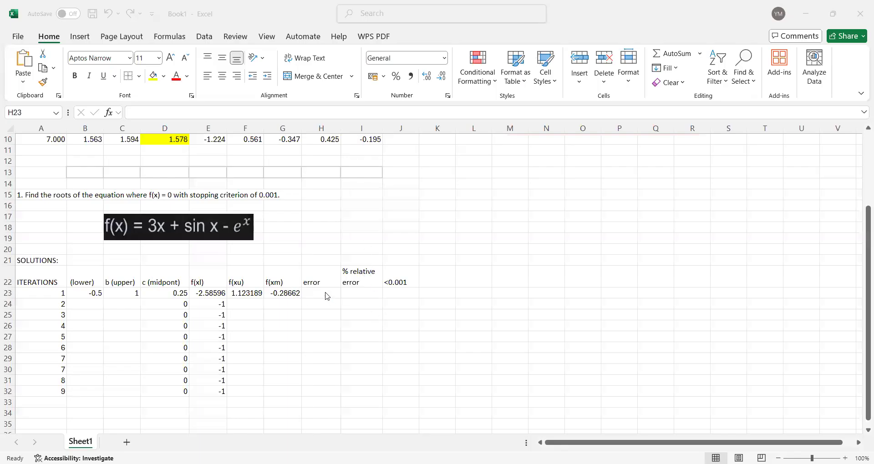
{"action": "left_click", "coordinate": [326, 293]}
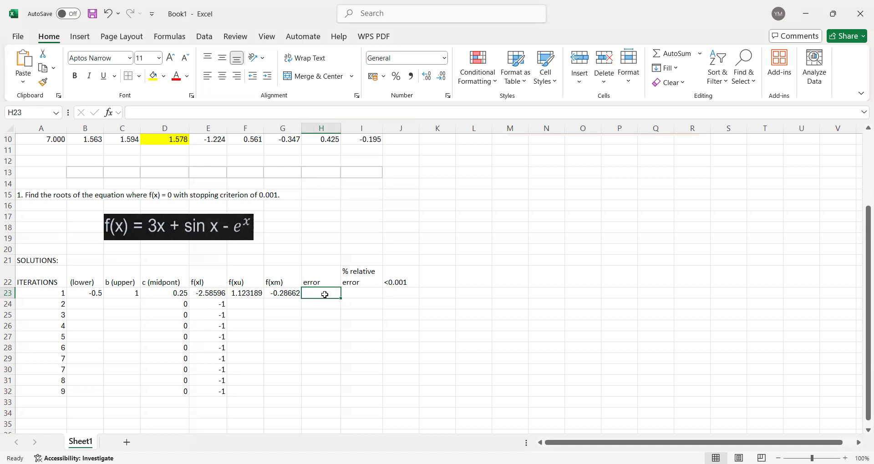
- Enter the error formula =ABS(B23-C23) in H23, showing 1.5
{"action": "type", "text": "="}
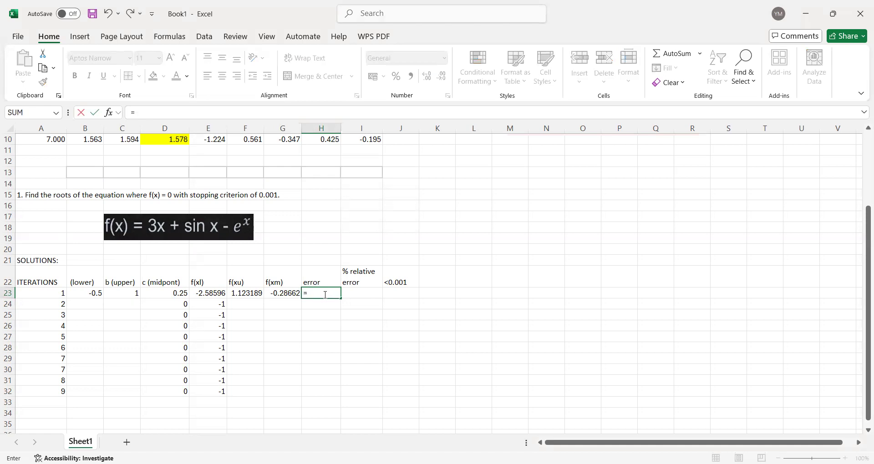
{"action": "type", "text": "ABS"}
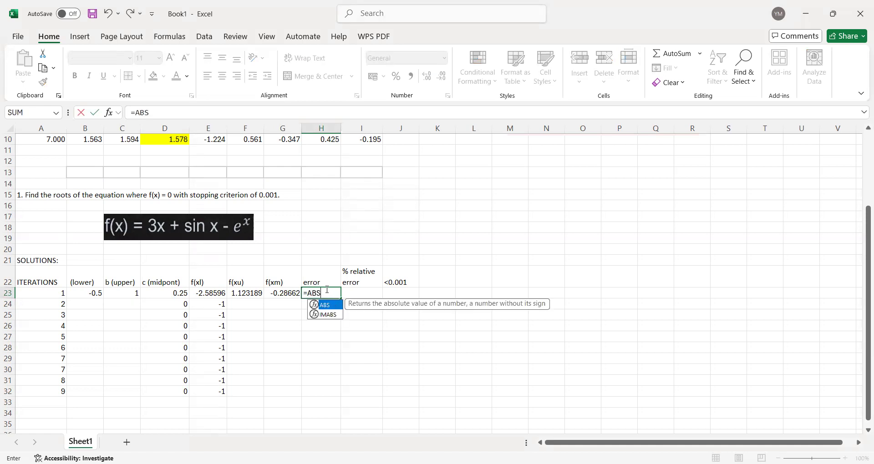
{"action": "left_click", "coordinate": [340, 295]}
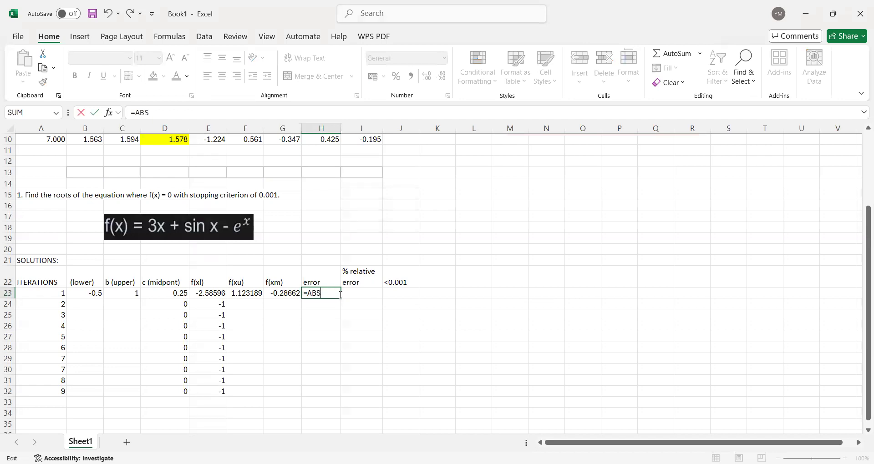
{"action": "type", "text": "("}
{"action": "left_click", "coordinate": [99, 294]}
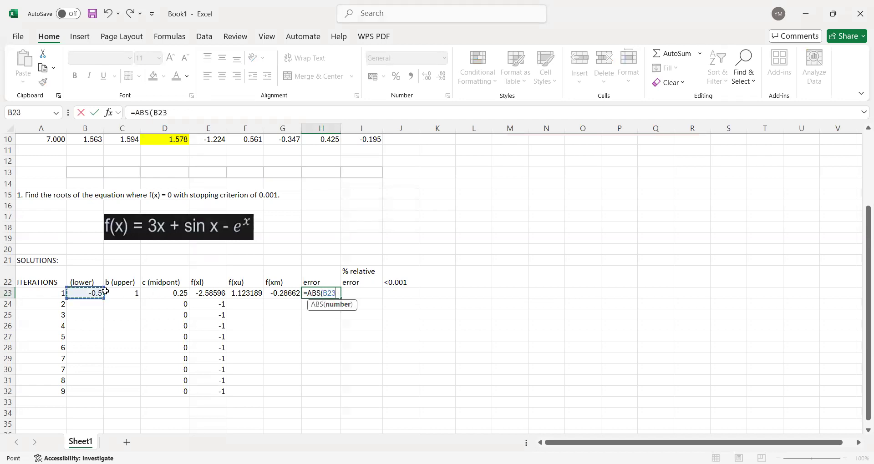
{"action": "type", "text": "-"}
{"action": "left_click", "coordinate": [133, 292]}
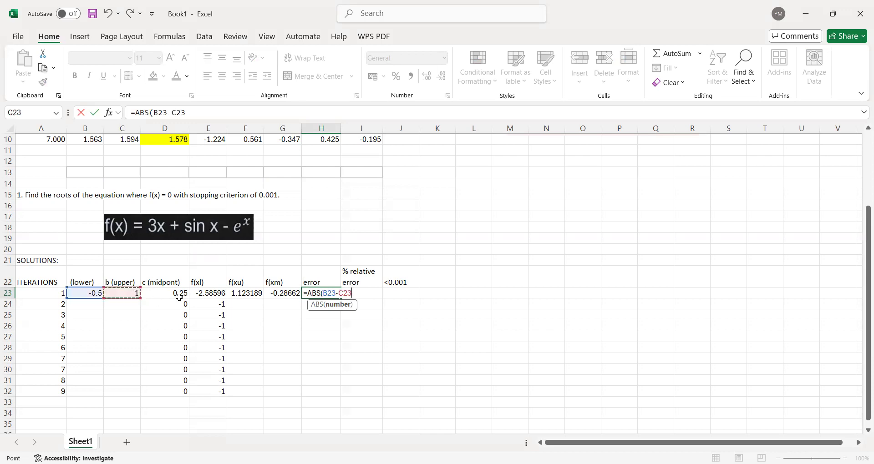
{"action": "type", "text": ")"}
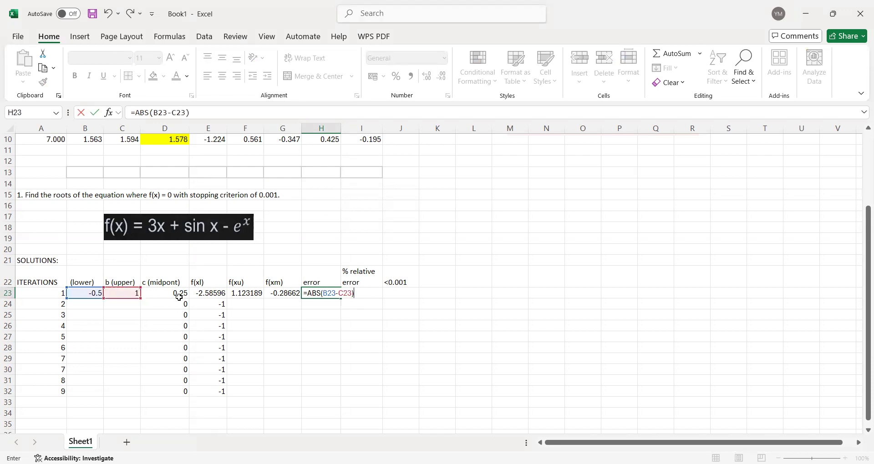
{"action": "key", "text": "Return"}
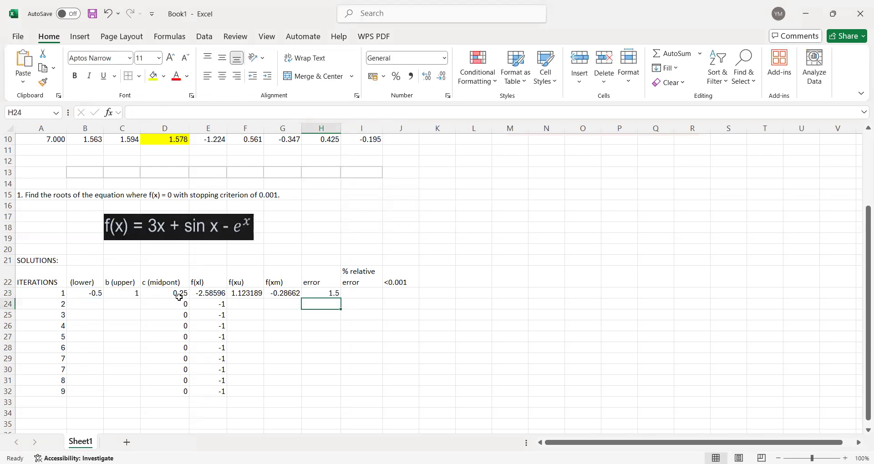
- Fill the f(xu), f(xm) and error formulas in F23:H23 down to row 32
{"action": "left_click", "coordinate": [284, 295]}
{"action": "left_click", "coordinate": [252, 295]}
{"action": "left_click_drag", "start_coordinate": [264, 299], "coordinate": [252, 392]}
{"action": "left_click", "coordinate": [285, 295]}
{"action": "left_click_drag", "start_coordinate": [301, 299], "coordinate": [295, 391]}
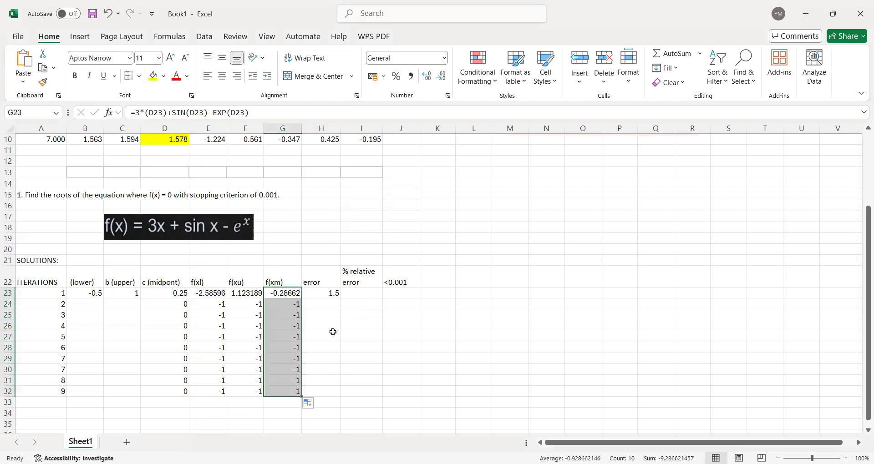
{"action": "left_click", "coordinate": [333, 292]}
{"action": "left_click_drag", "start_coordinate": [340, 299], "coordinate": [332, 394]}
{"action": "left_click", "coordinate": [361, 294]}
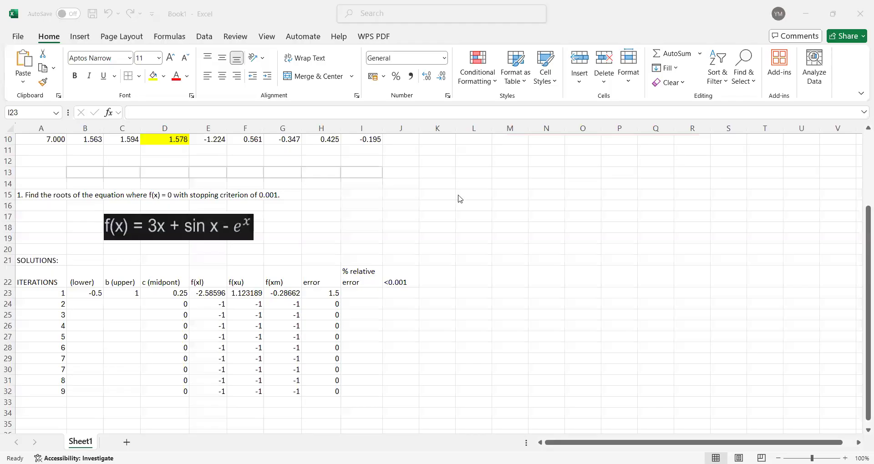
{"action": "left_click", "coordinate": [358, 294]}
{"action": "left_click", "coordinate": [365, 293]}
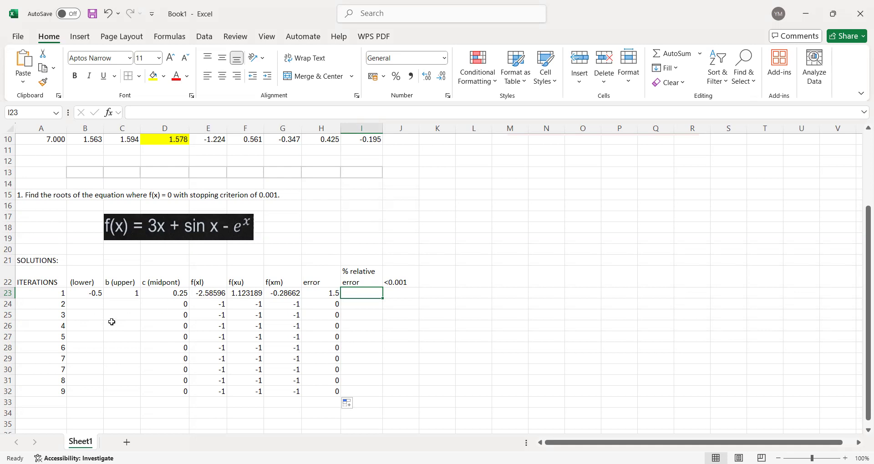
- Add headings f(xl)f(xm) in K22 and f(xu)(xm) in L22
{"action": "left_click", "coordinate": [87, 304]}
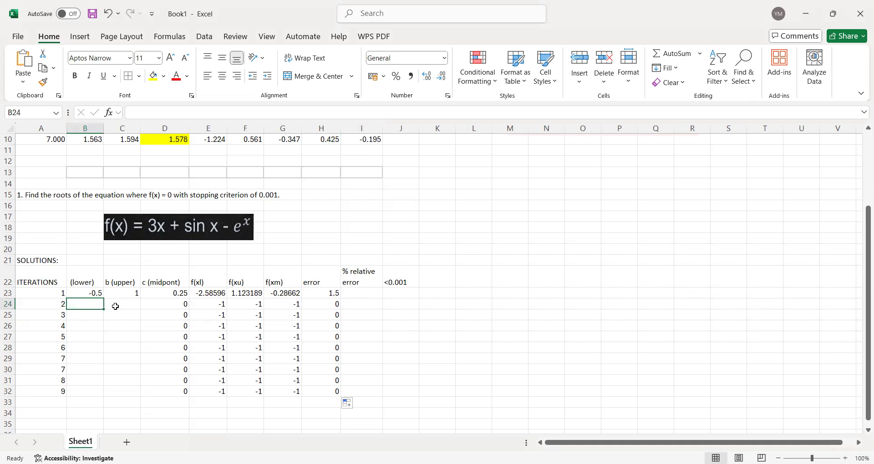
{"action": "left_click", "coordinate": [428, 283]}
{"action": "left_click", "coordinate": [465, 280]}
{"action": "left_click", "coordinate": [432, 283]}
{"action": "left_click", "coordinate": [460, 280]}
{"action": "left_click", "coordinate": [431, 277]}
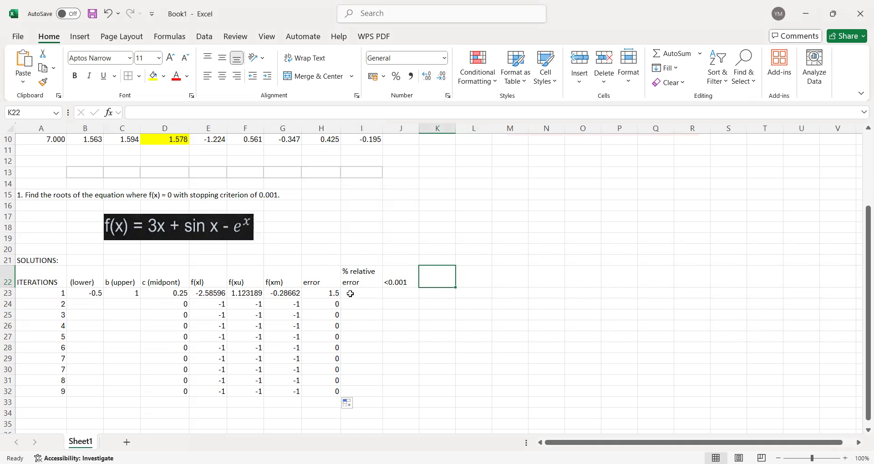
{"action": "type", "text": "f"}
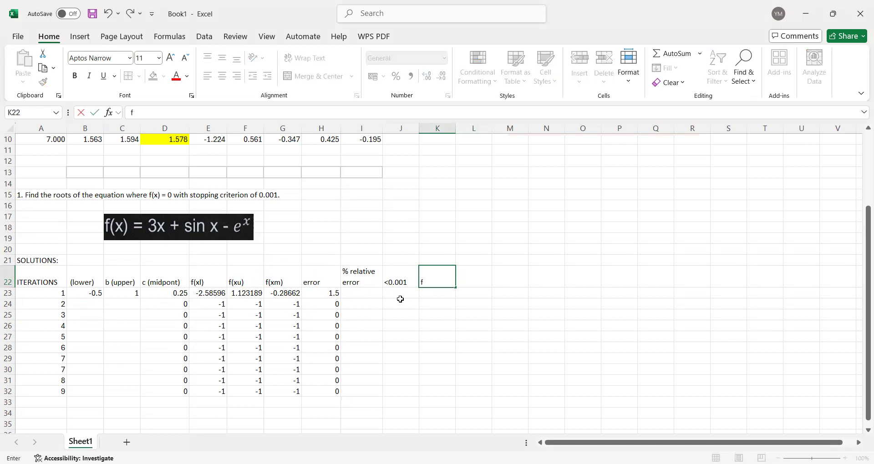
{"action": "type", "text": "(xl)f(xm)"}
{"action": "key", "text": "Tab"}
{"action": "type", "text": "f"}
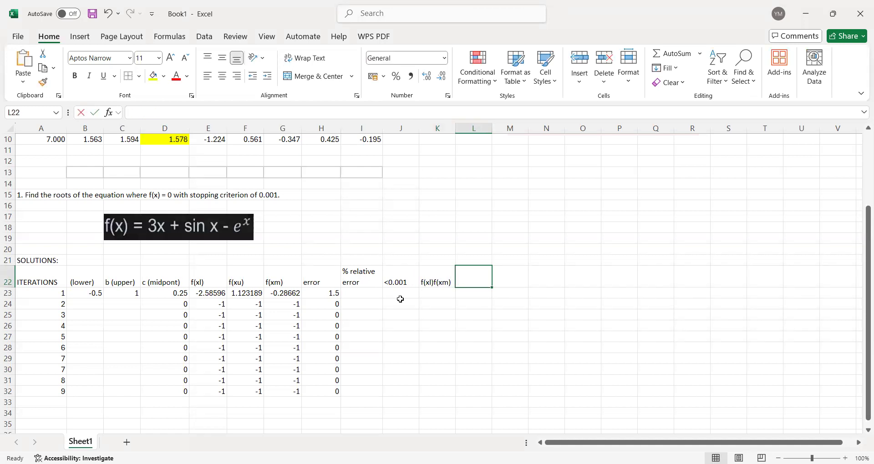
{"action": "type", "text": "(xu)("}
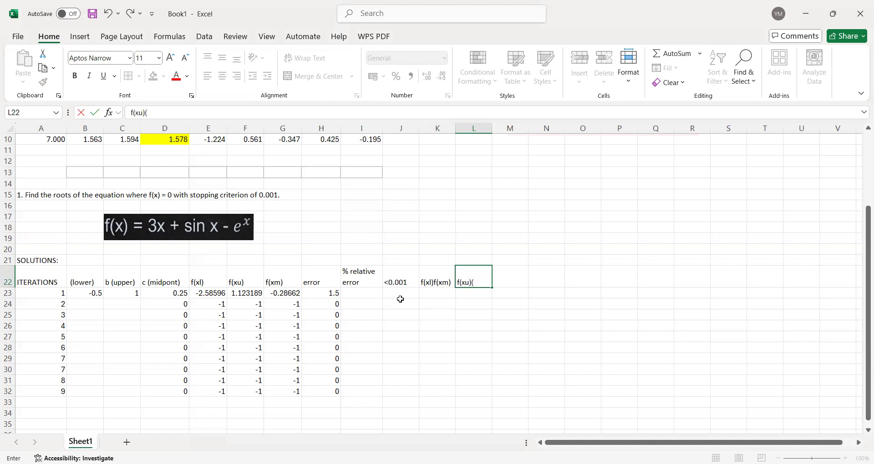
{"action": "type", "text": "xm)"}
{"action": "key", "text": "Return"}
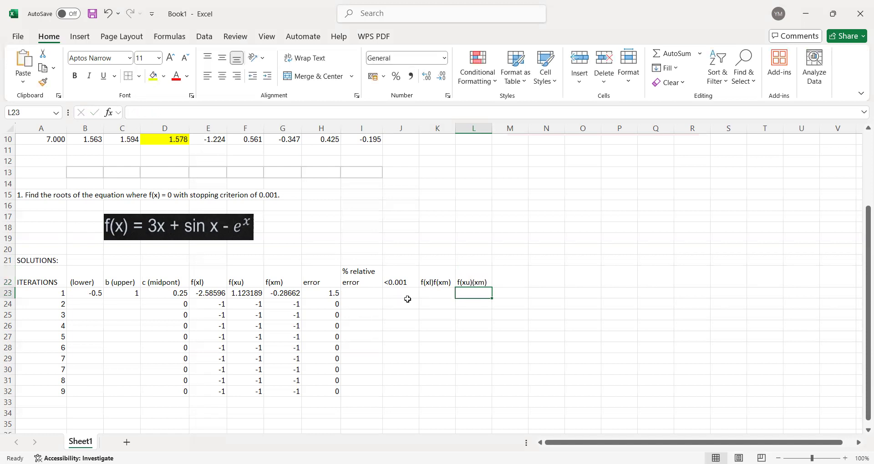
{"action": "left_click", "coordinate": [430, 293]}
- Enter =E23*G23 in K23 (0.741191) and fill it down to row 32
{"action": "type", "text": "="}
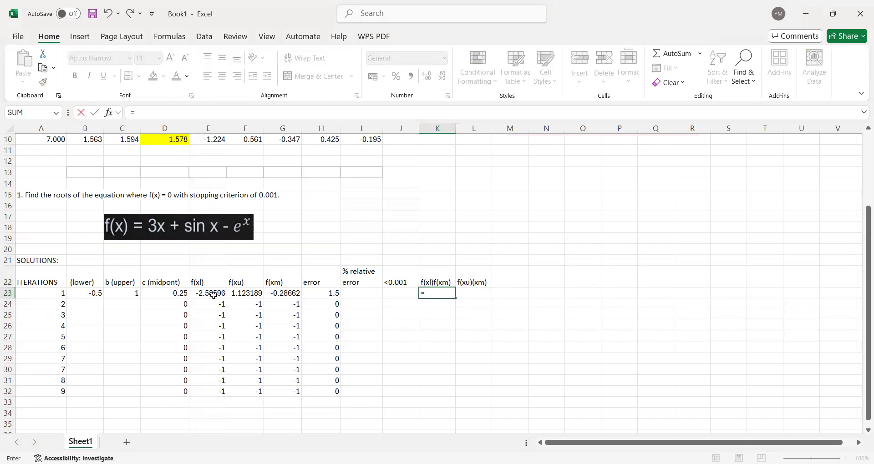
{"action": "left_click", "coordinate": [209, 293]}
{"action": "type", "text": "*"}
{"action": "left_click", "coordinate": [282, 294]}
{"action": "key", "text": "Return"}
{"action": "left_click", "coordinate": [426, 295]}
{"action": "left_click_drag", "start_coordinate": [455, 298], "coordinate": [458, 393]}
- Enter =F23*G23 in L23 (-0.32193) and fill it down to row 32
{"action": "left_click", "coordinate": [475, 292]}
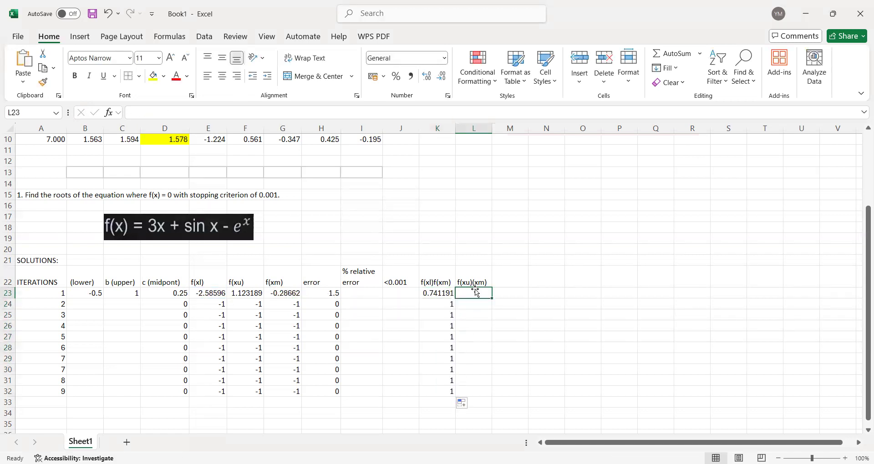
{"action": "type", "text": "="}
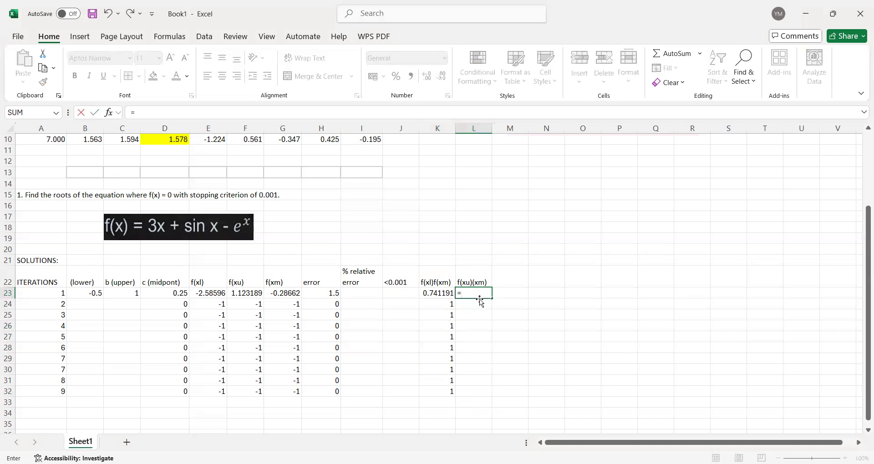
{"action": "left_click", "coordinate": [244, 294]}
{"action": "type", "text": "*"}
{"action": "left_click", "coordinate": [279, 293]}
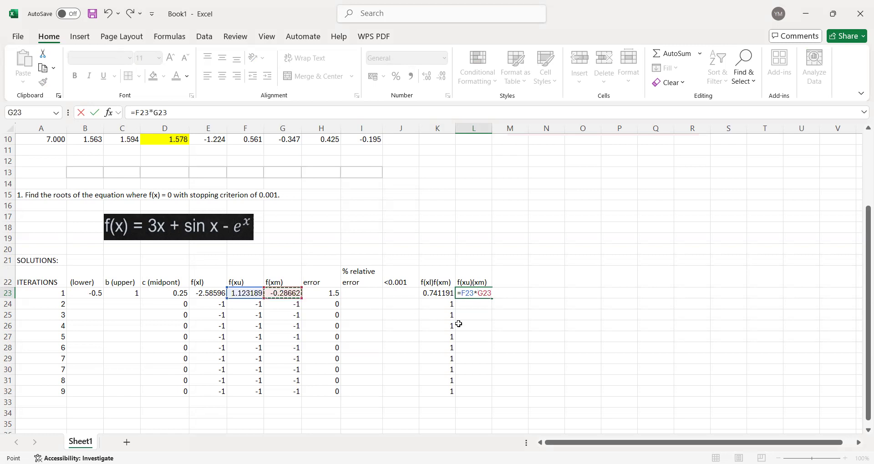
{"action": "key", "text": "Return"}
{"action": "left_click", "coordinate": [483, 295]}
{"action": "left_click_drag", "start_coordinate": [491, 299], "coordinate": [485, 394]}
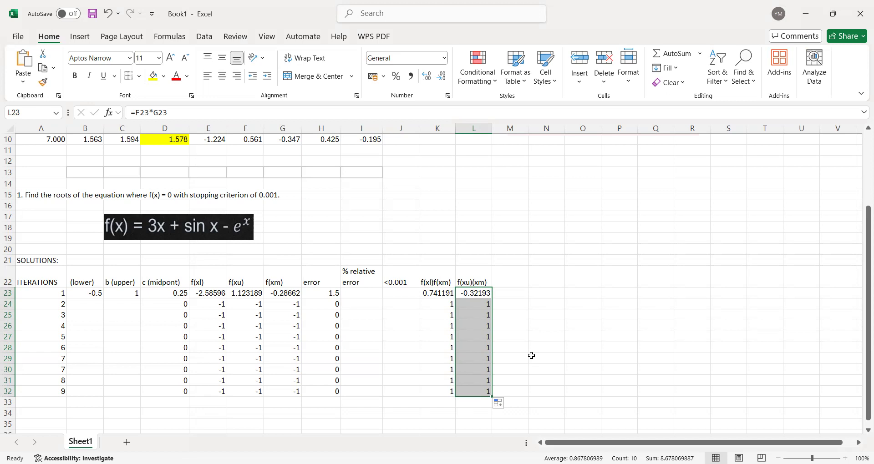
{"action": "left_click", "coordinate": [82, 307]}
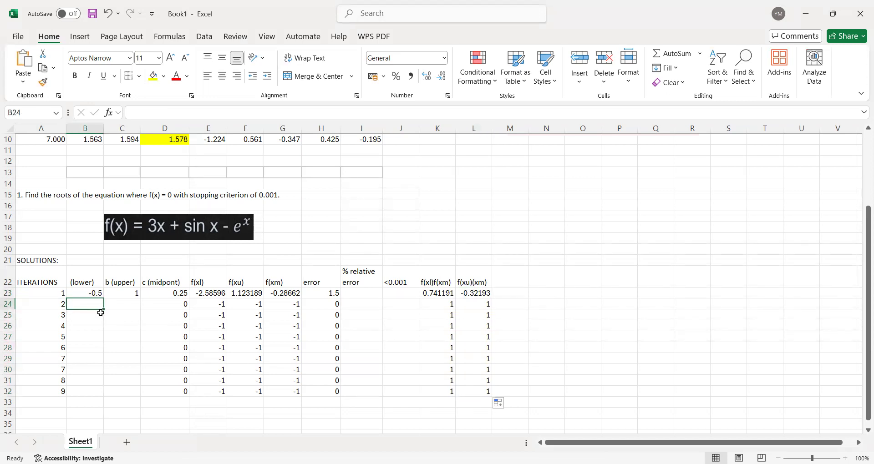
- Enter =IF(K23<0,B23,D23) in B24 as iteration 2's lower bound
{"action": "type", "text": "="}
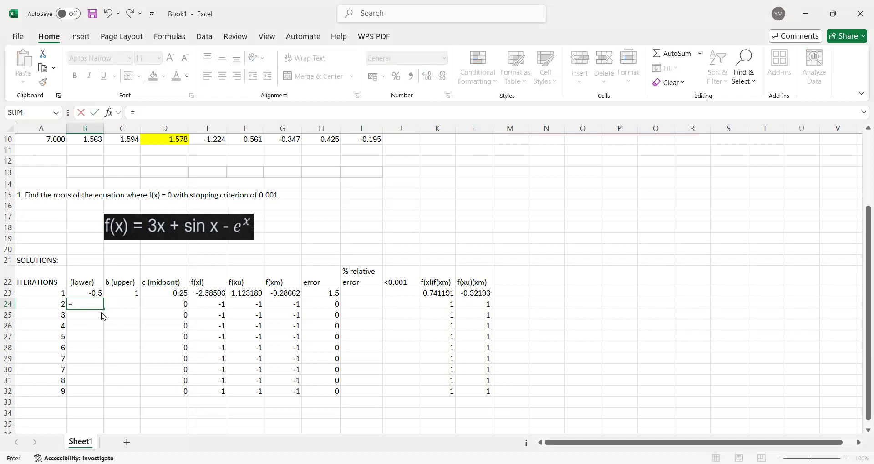
{"action": "type", "text": "if("}
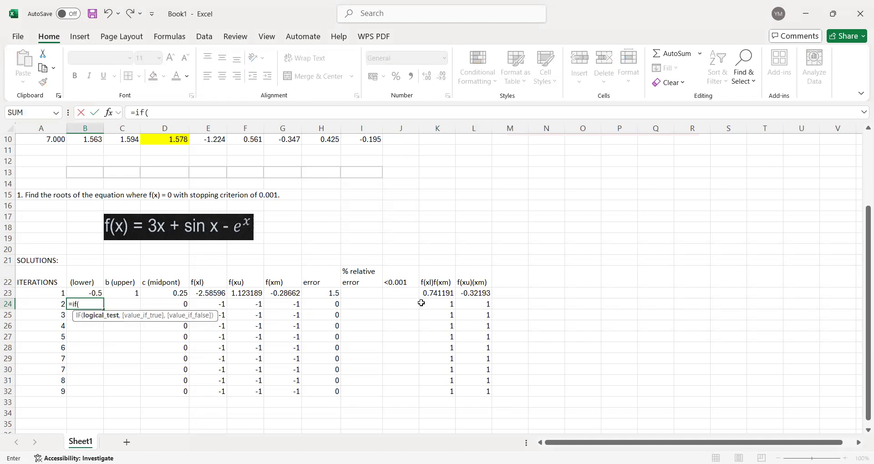
{"action": "left_click", "coordinate": [441, 293]}
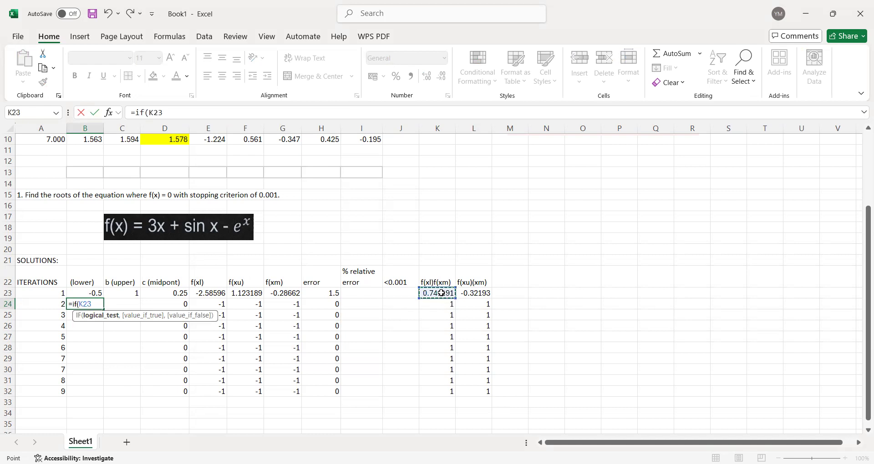
{"action": "type", "text": "<0,"}
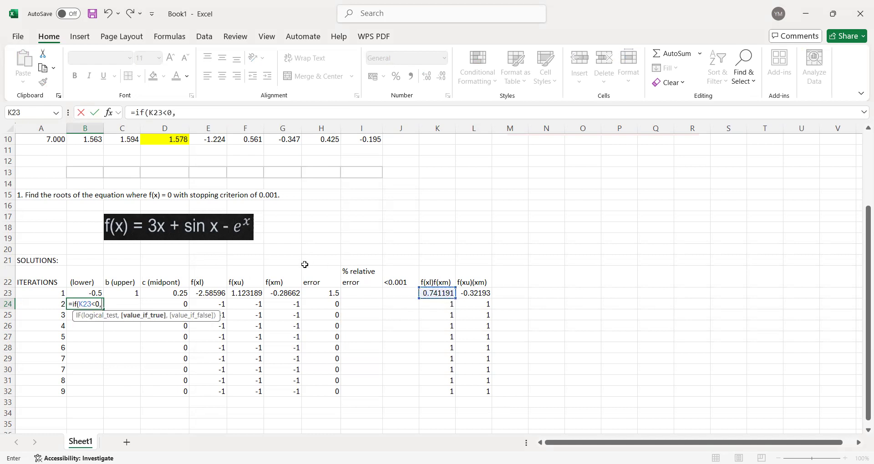
{"action": "left_click", "coordinate": [93, 293]}
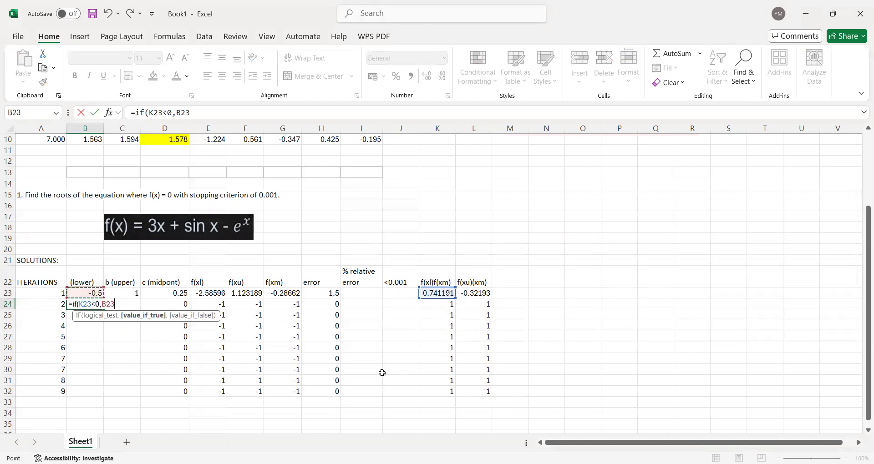
{"action": "type", "text": ","}
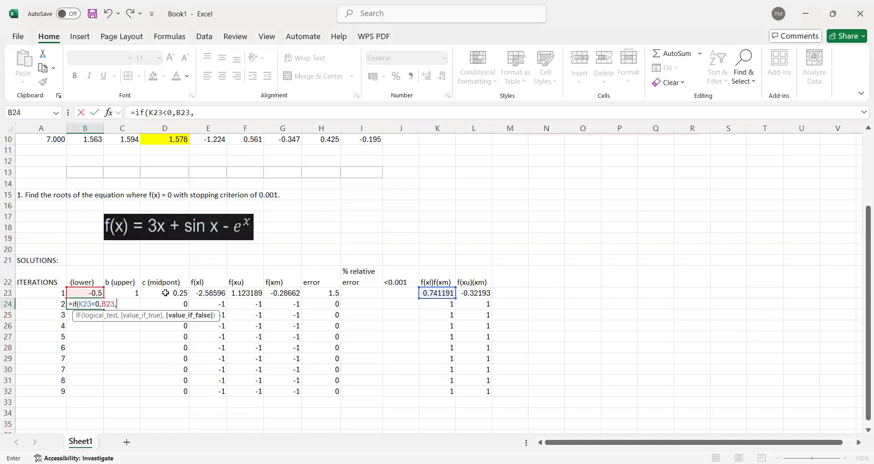
{"action": "left_click", "coordinate": [165, 293]}
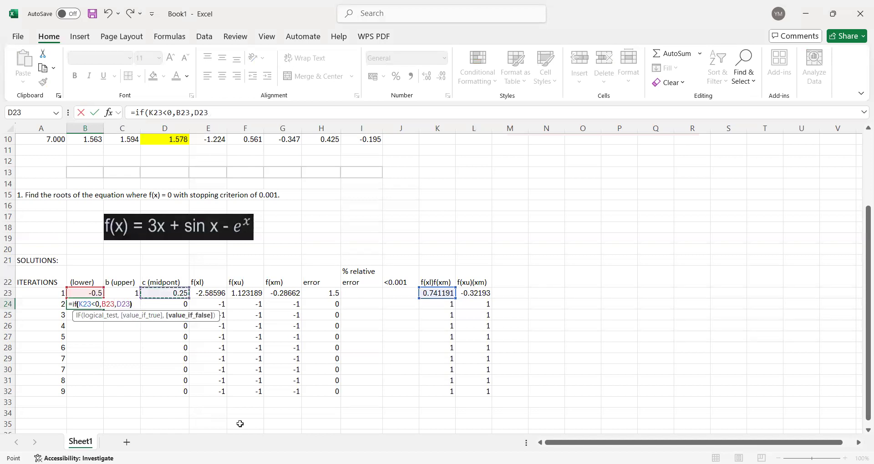
{"action": "type", "text": ")"}
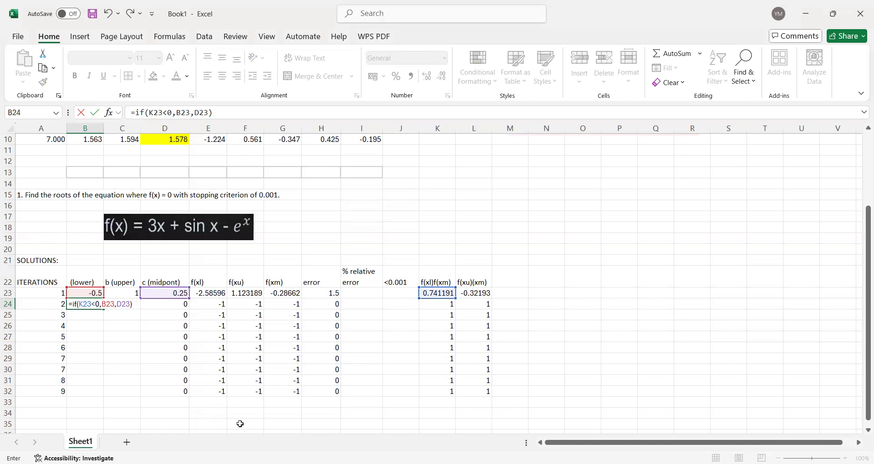
{"action": "key", "text": "Return"}
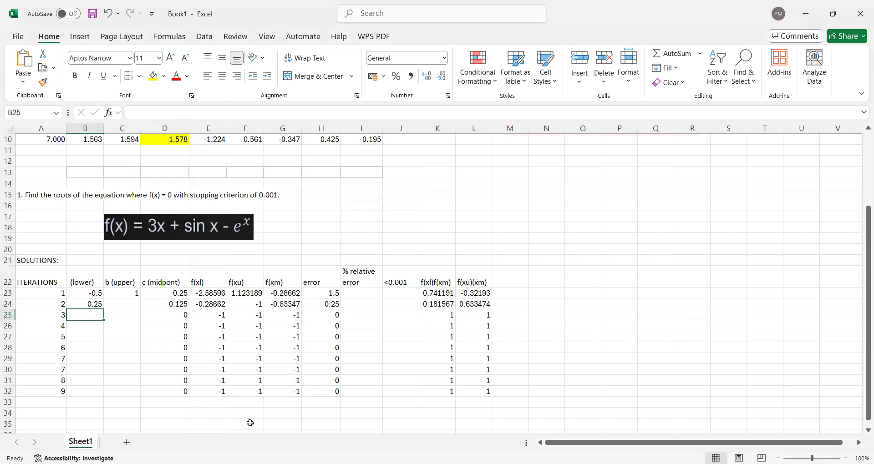
- Enter =IF(L23<0,C23,D23) in C24 as iteration 2's upper bound
{"action": "left_click", "coordinate": [167, 296]}
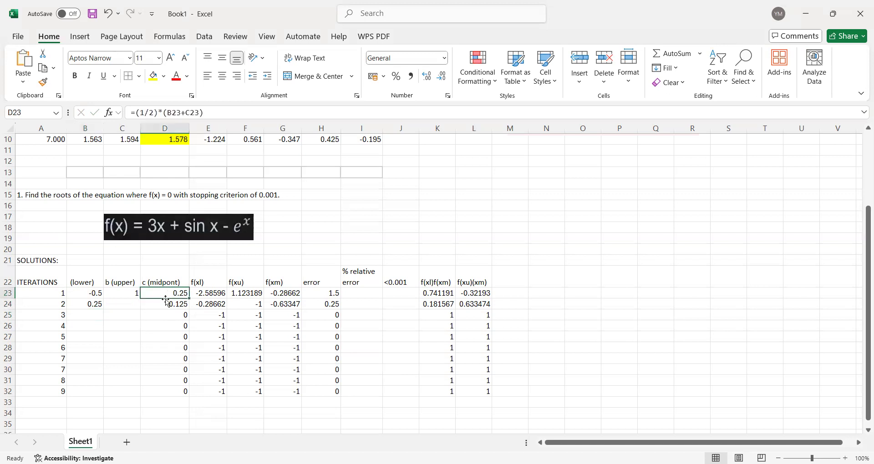
{"action": "left_click", "coordinate": [122, 306]}
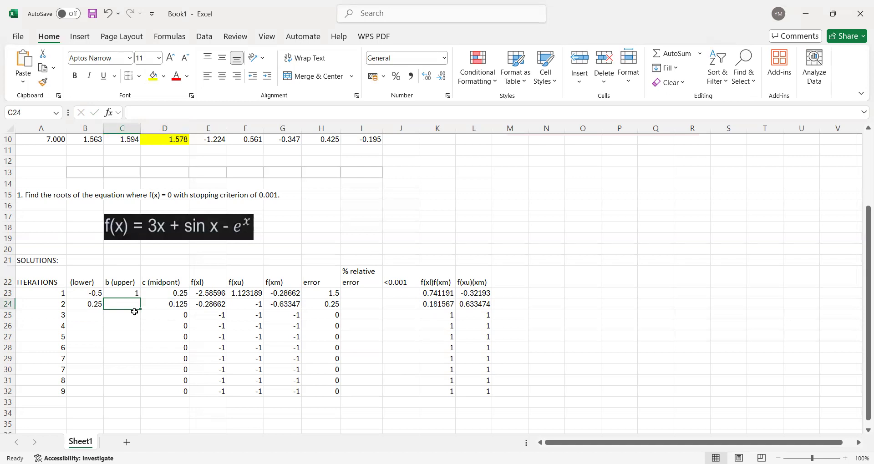
{"action": "type", "text": "="}
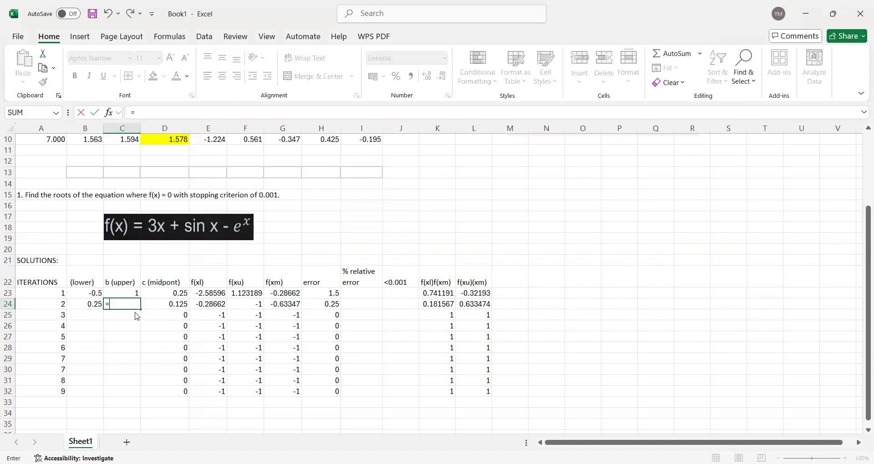
{"action": "type", "text": "if("}
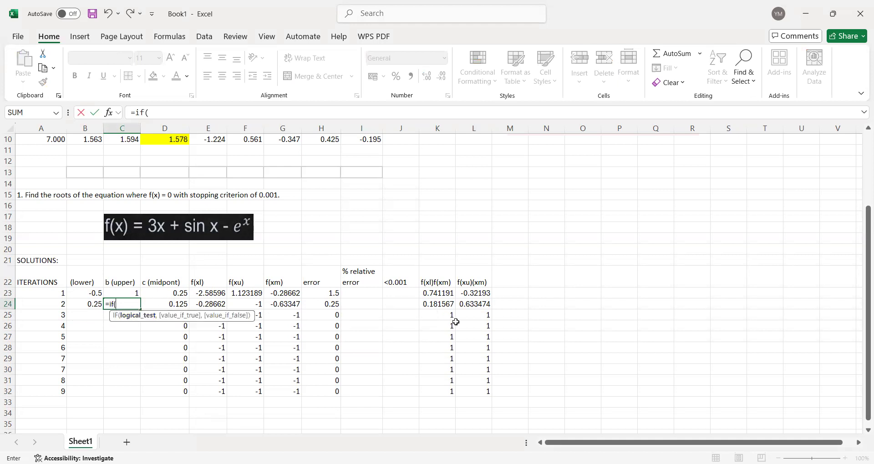
{"action": "left_click", "coordinate": [476, 295]}
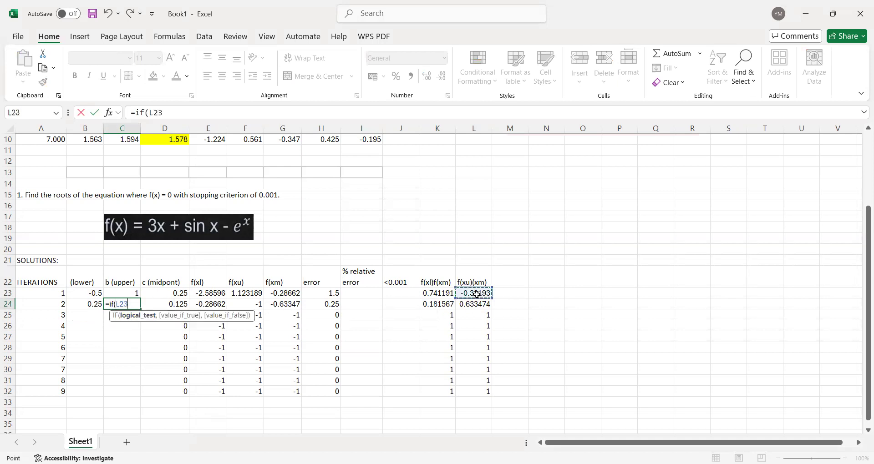
{"action": "type", "text": "<0,"}
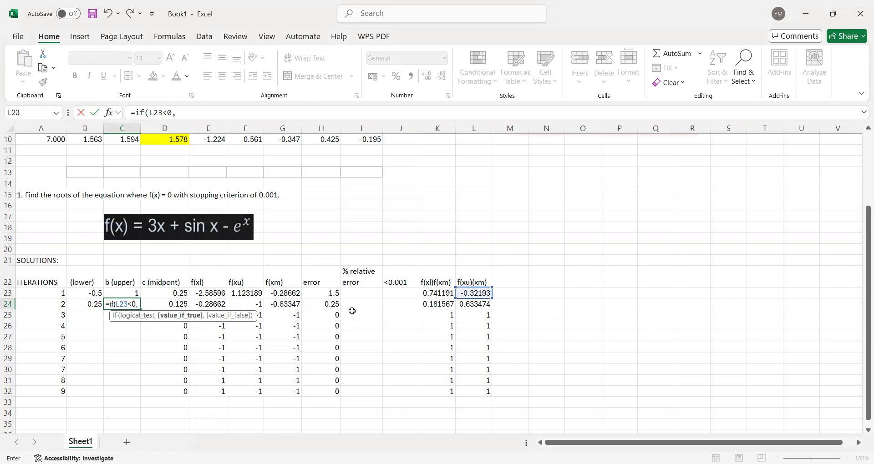
{"action": "left_click", "coordinate": [127, 293]}
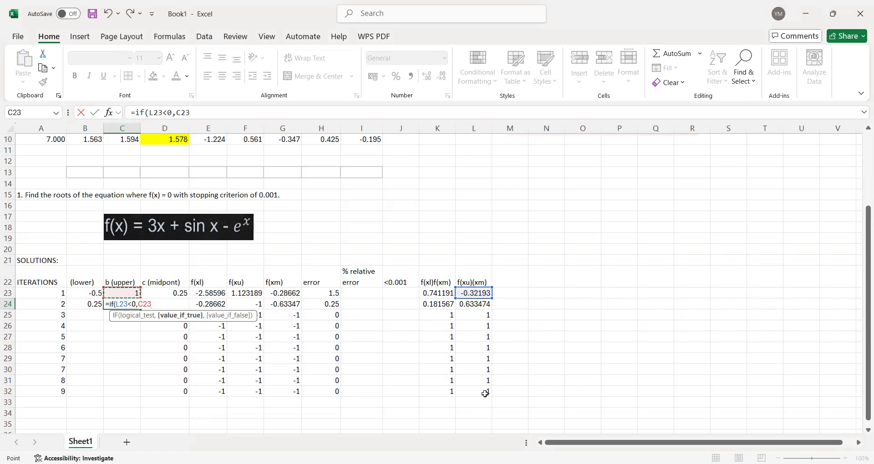
{"action": "type", "text": ","}
{"action": "left_click", "coordinate": [169, 292]}
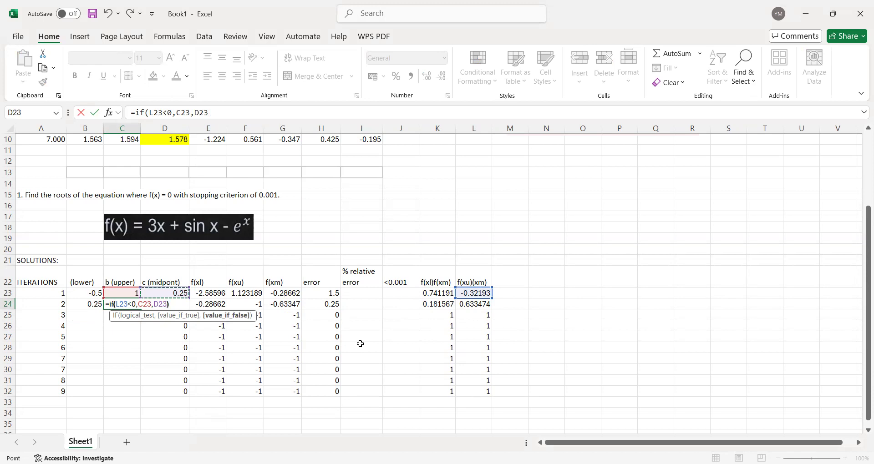
{"action": "type", "text": ")"}
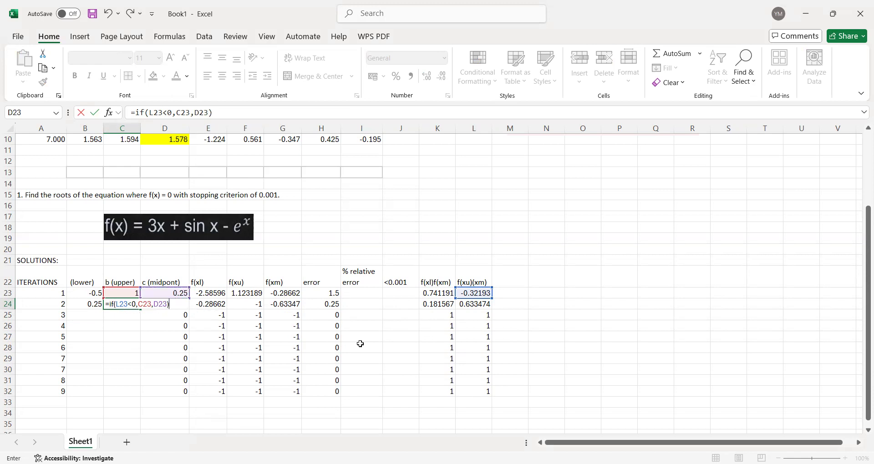
{"action": "key", "text": "Return"}
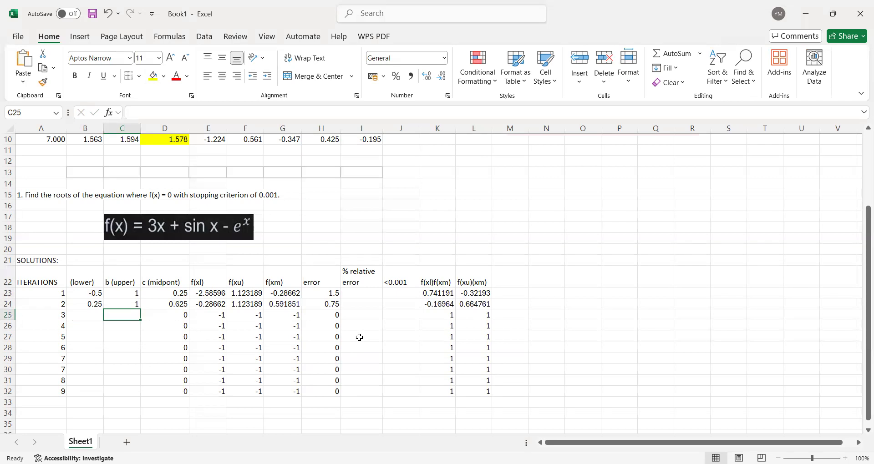
- Fill the B24 and C24 bound formulas down to row 32, reaching midpoint 0.359863281
{"action": "left_click", "coordinate": [88, 306]}
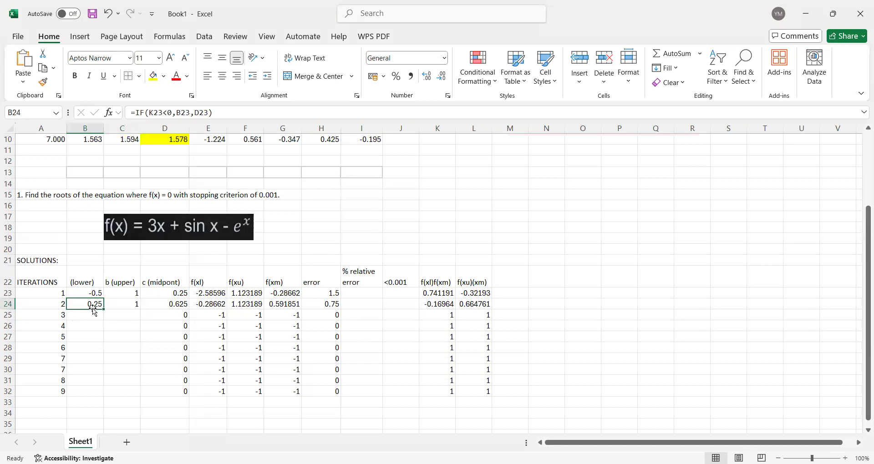
{"action": "left_click", "coordinate": [135, 306]}
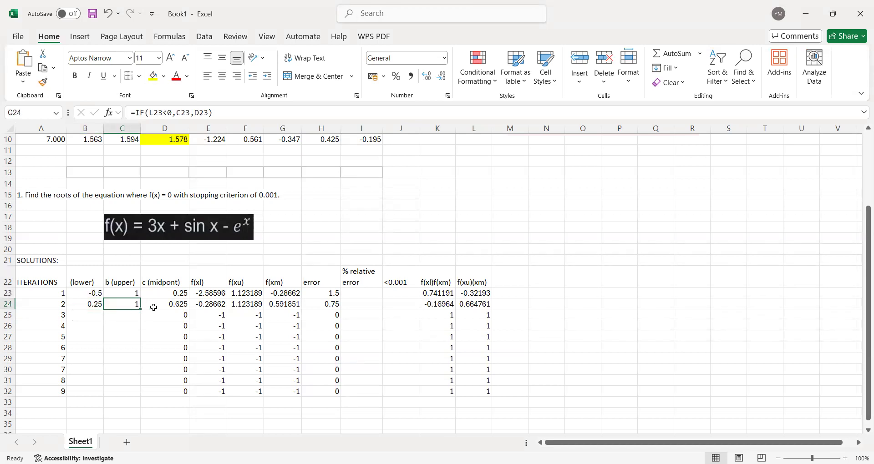
{"action": "left_click", "coordinate": [155, 307]}
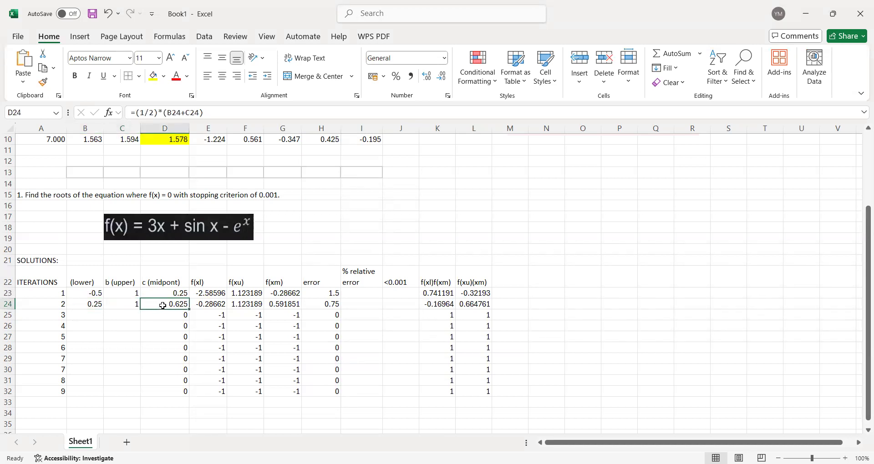
{"action": "left_click", "coordinate": [89, 303]}
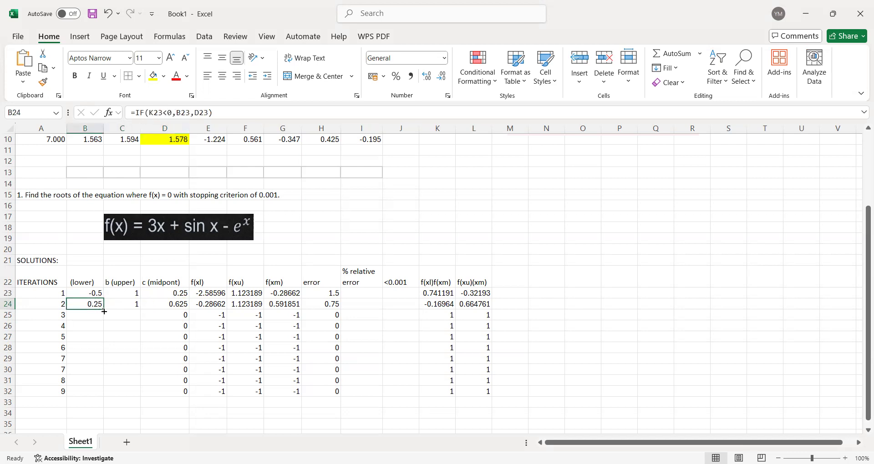
{"action": "left_click_drag", "start_coordinate": [104, 309], "coordinate": [104, 395]}
{"action": "left_click", "coordinate": [135, 306]}
{"action": "left_click_drag", "start_coordinate": [140, 310], "coordinate": [136, 390]}
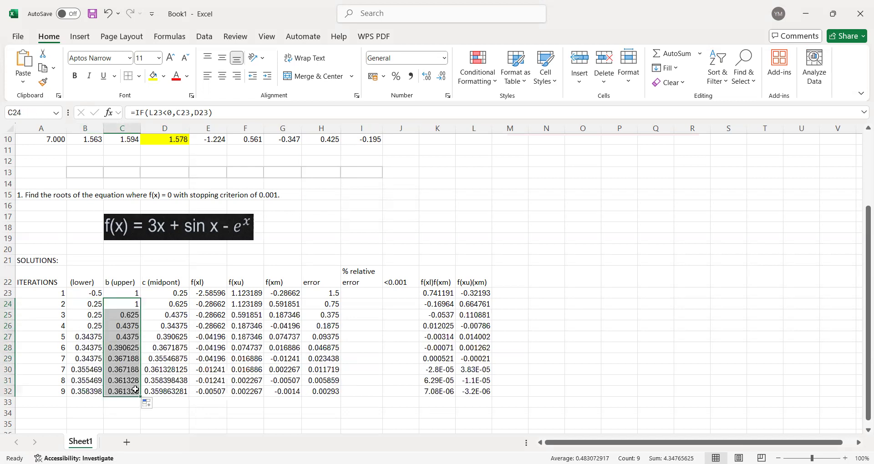
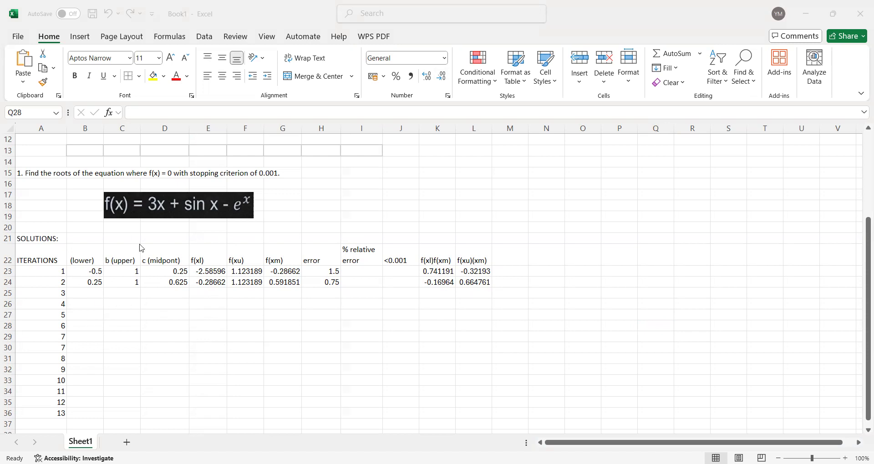
- Apply All Borders to the bisection table range A22:L36
{"action": "left_click", "coordinate": [177, 334]}
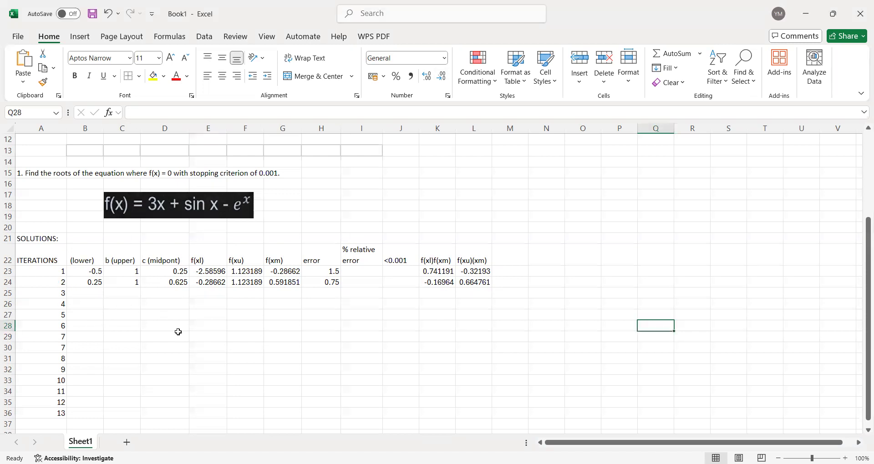
{"action": "left_click_drag", "start_coordinate": [51, 260], "coordinate": [460, 412]}
{"action": "left_click", "coordinate": [139, 76]}
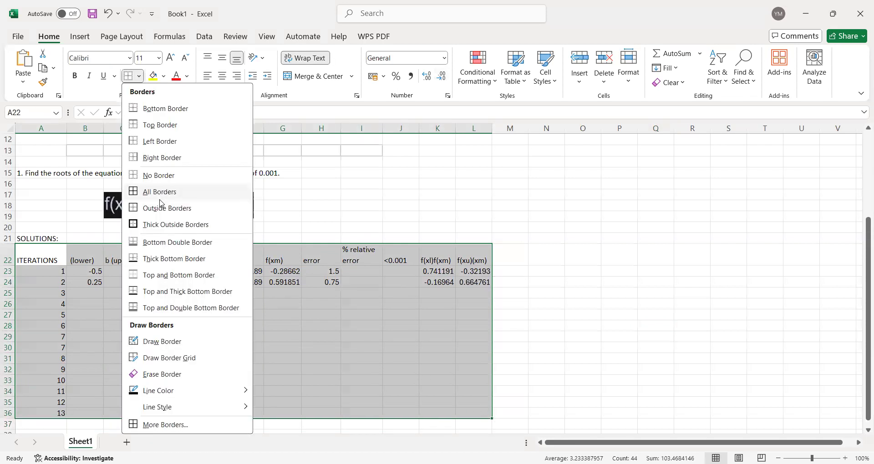
{"action": "left_click", "coordinate": [151, 191]}
{"action": "left_click", "coordinate": [280, 336]}
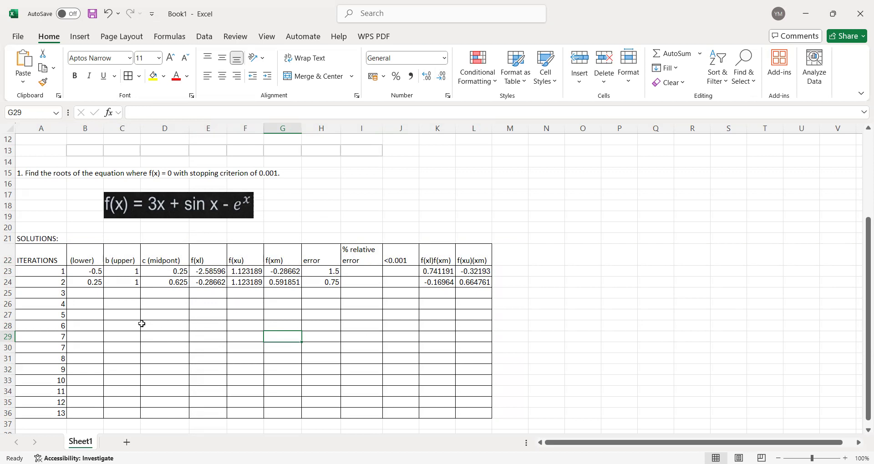
{"action": "left_click", "coordinate": [352, 281]}
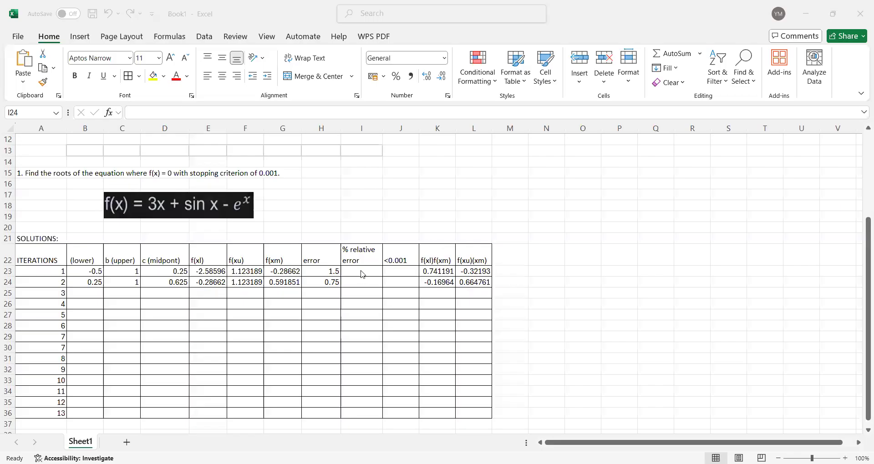
- Enter =ABS((D24-D23)/D24) in I24 as iteration 2's % relative error
{"action": "left_click", "coordinate": [364, 282]}
{"action": "type", "text": "="}
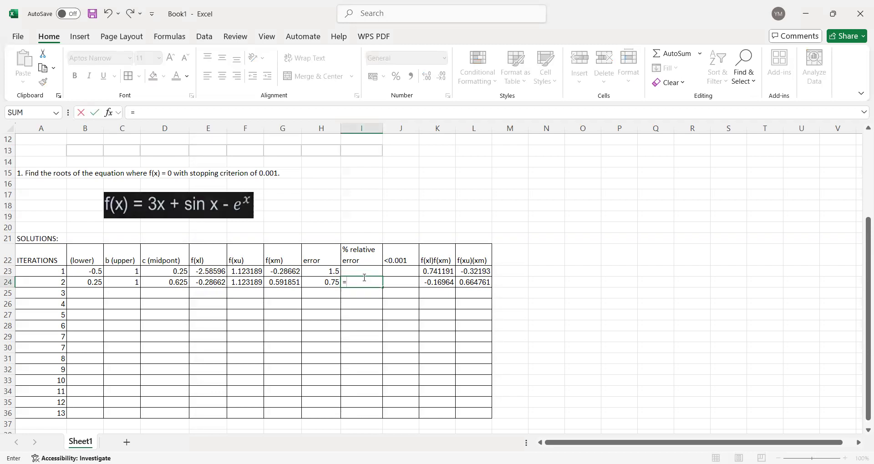
{"action": "type", "text": "ABS"}
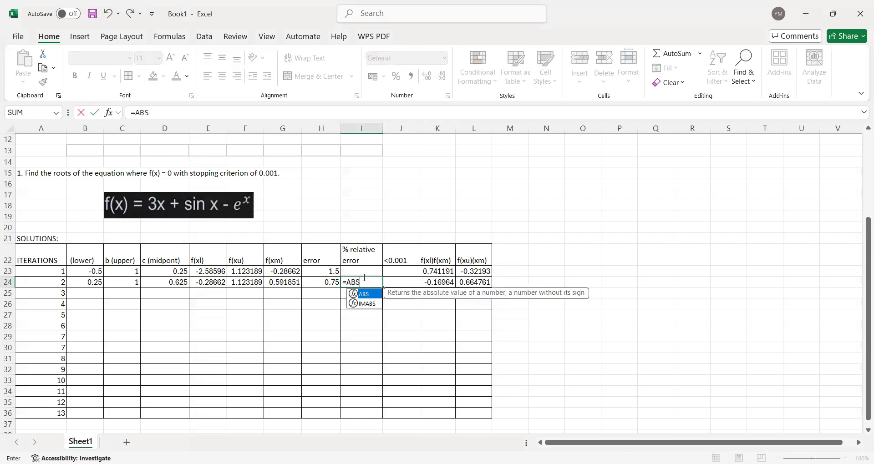
{"action": "type", "text": "("}
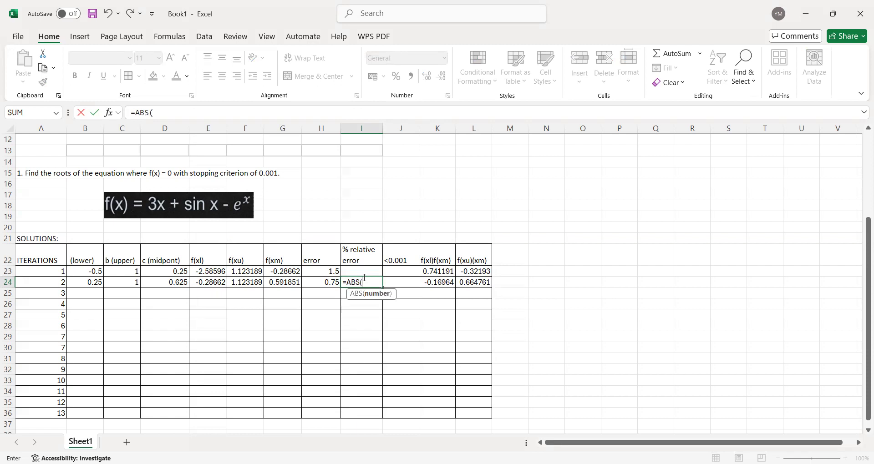
{"action": "type", "text": "("}
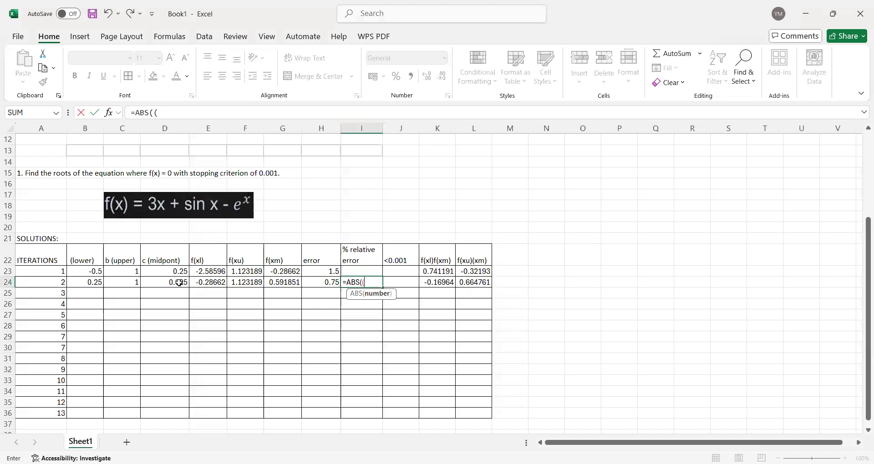
{"action": "left_click", "coordinate": [180, 283]}
{"action": "type", "text": "-"}
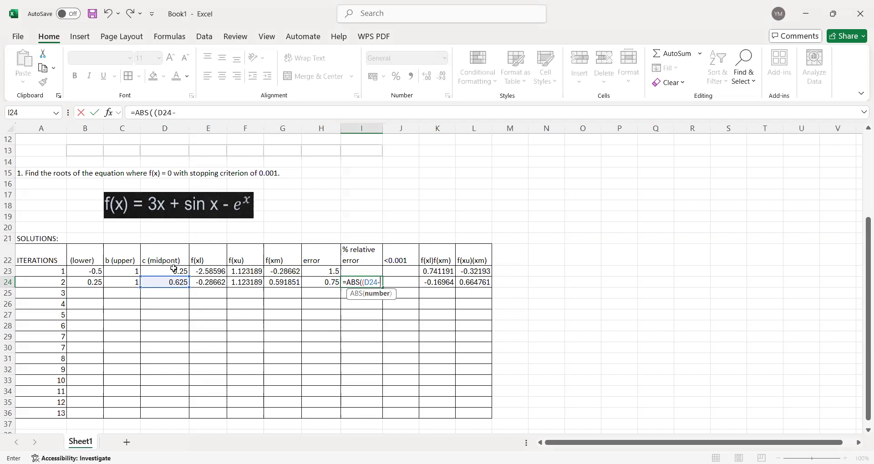
{"action": "left_click", "coordinate": [173, 269]}
{"action": "type", "text": ")/"}
{"action": "left_click", "coordinate": [185, 282]}
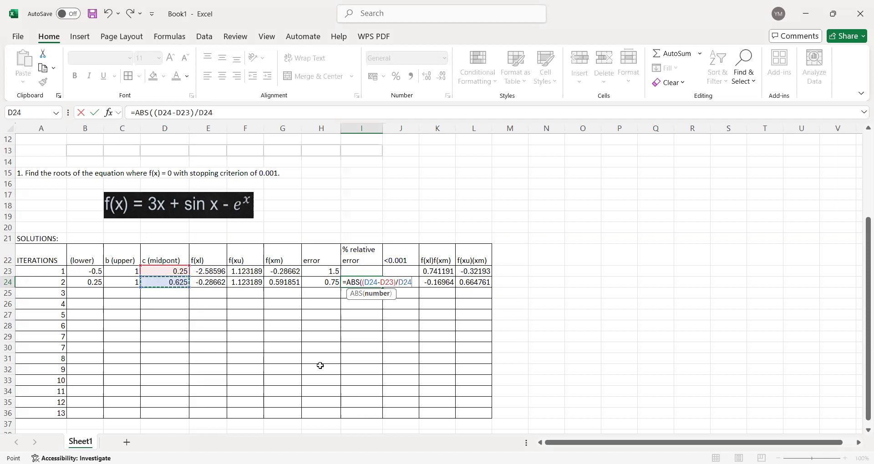
{"action": "type", "text": ")"}
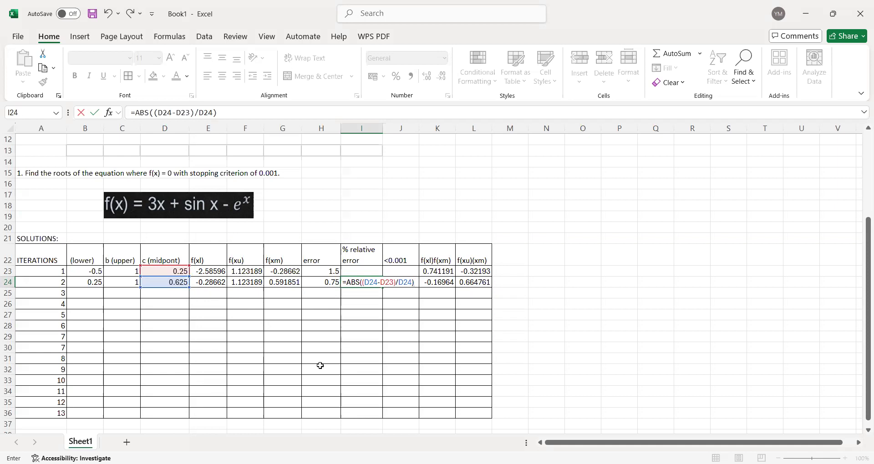
{"action": "key", "text": "Return"}
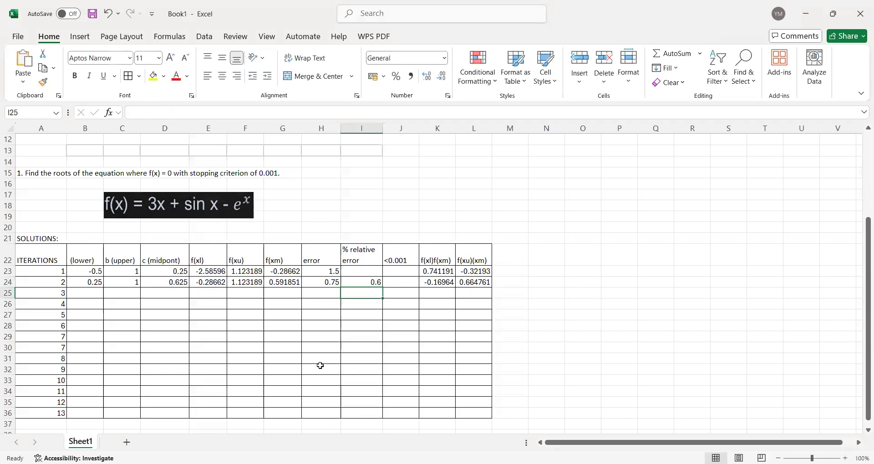
- Verify I24's relative error formula shows 0.6, then select check cell J24
{"action": "left_click", "coordinate": [355, 281]}
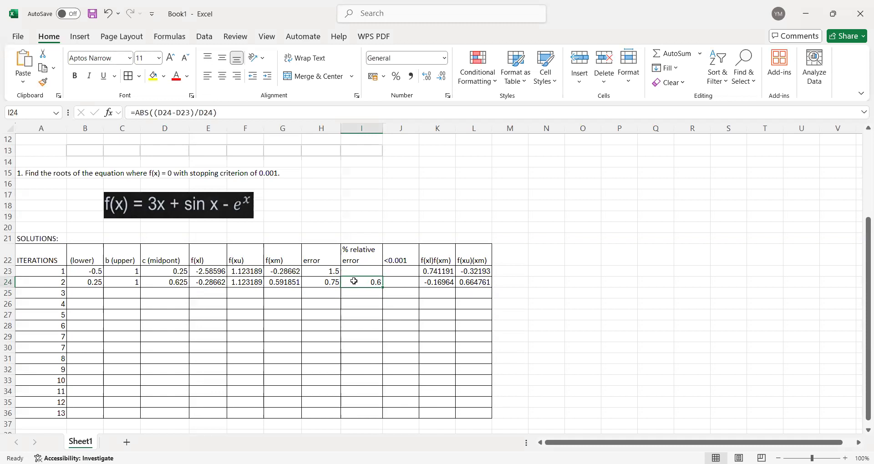
{"action": "left_click", "coordinate": [394, 281]}
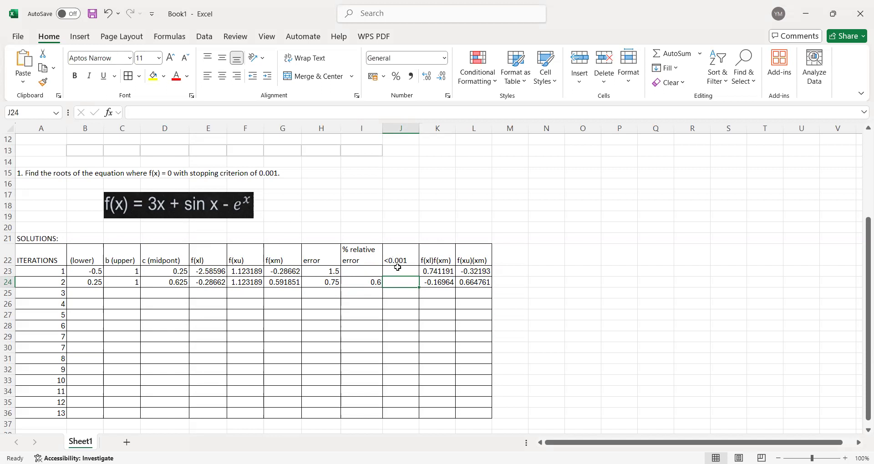
{"action": "left_click", "coordinate": [358, 283]}
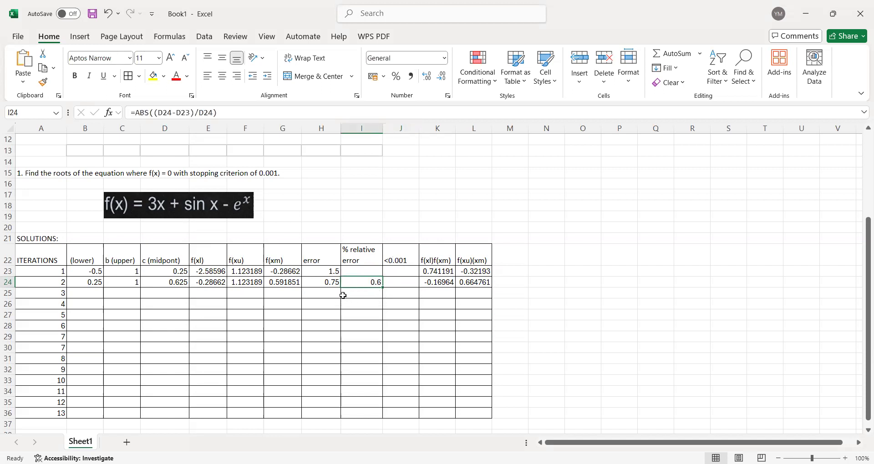
{"action": "left_click", "coordinate": [404, 283]}
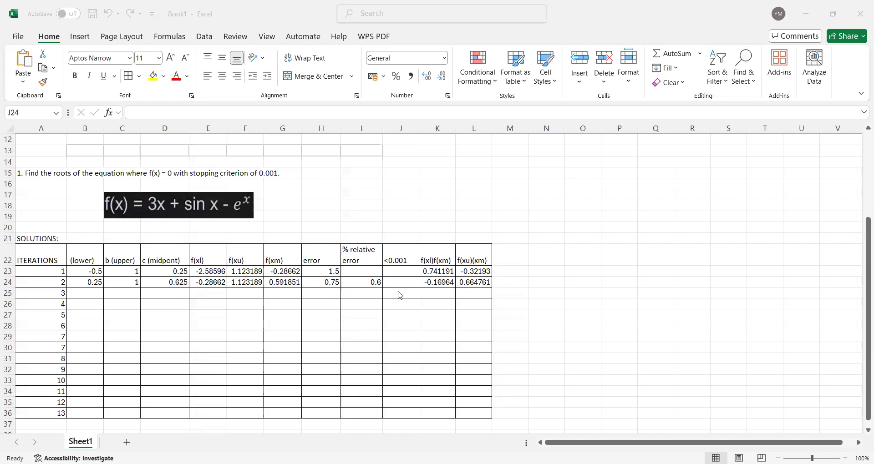
- Enter =IF(I24<0.0001,"STOP","PROCEED") in J24, which displays PROCEED
{"action": "left_click", "coordinate": [400, 285]}
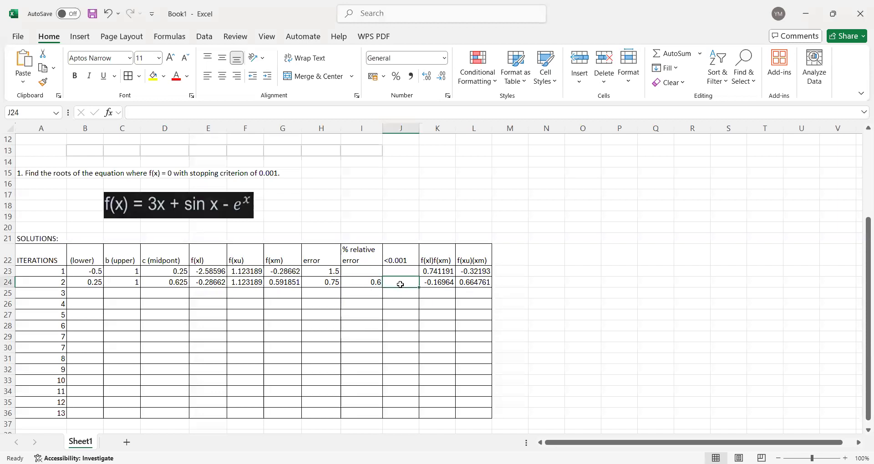
{"action": "type", "text": "="}
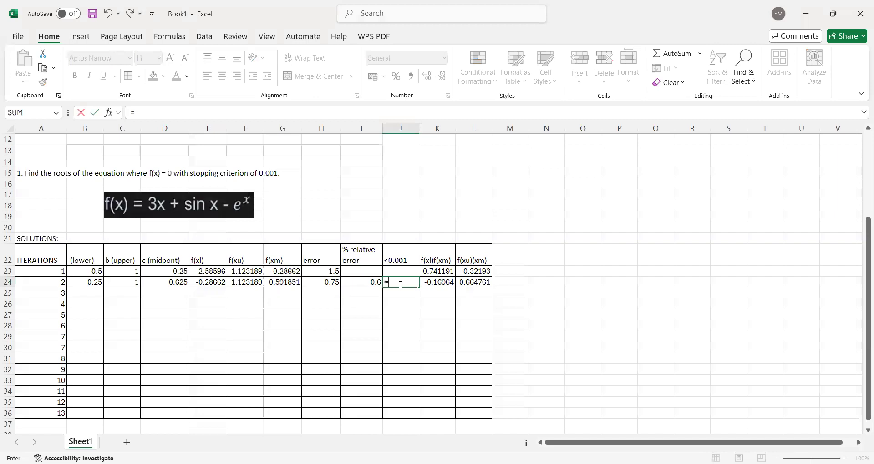
{"action": "type", "text": "IF"}
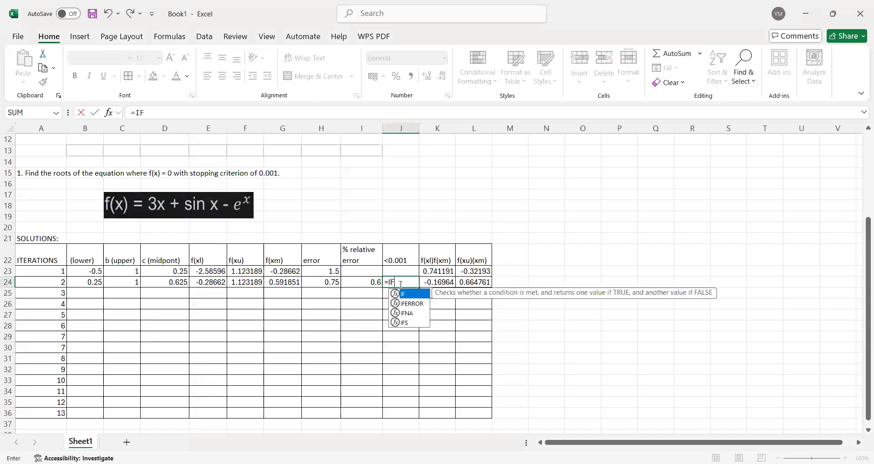
{"action": "type", "text": "("}
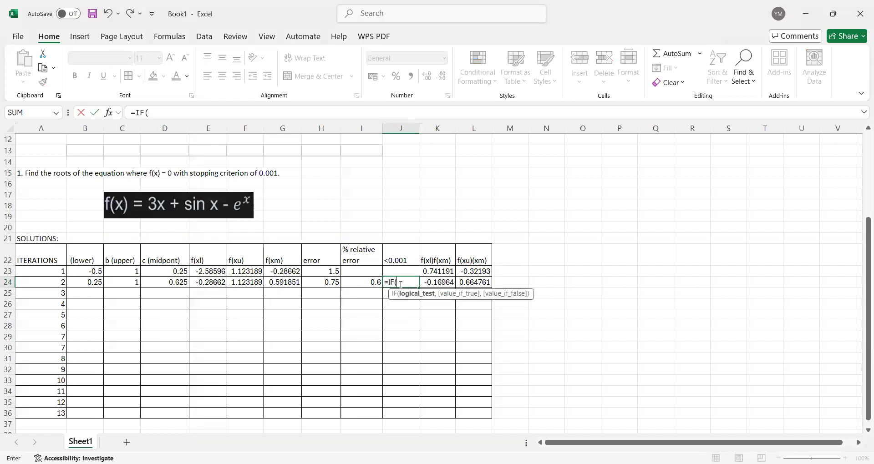
{"action": "left_click", "coordinate": [369, 283]}
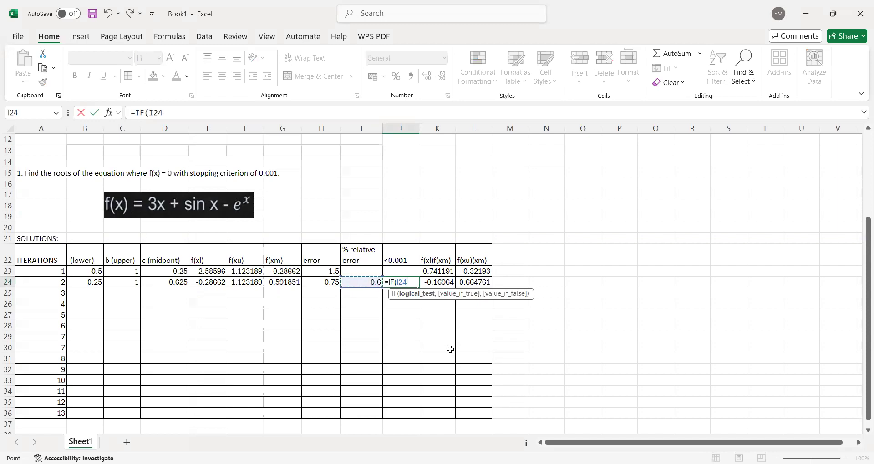
{"action": "type", "text": "<0.00"}
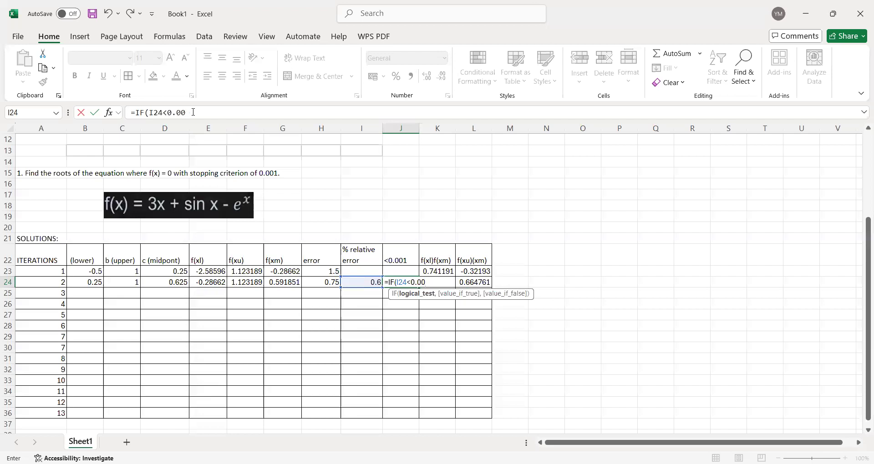
{"action": "left_click", "coordinate": [190, 112]}
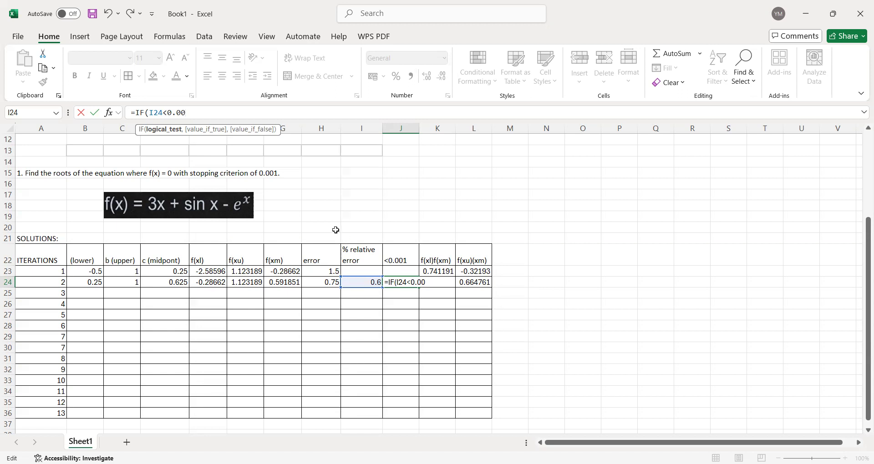
{"action": "left_click", "coordinate": [218, 114]}
{"action": "type", "text": "01"}
{"action": "type", "text": ","}
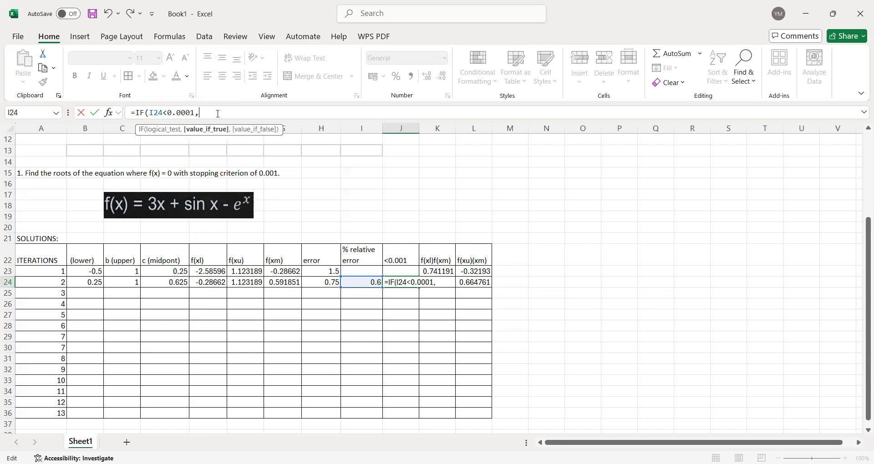
{"action": "type", "text": "\"STOP\","}
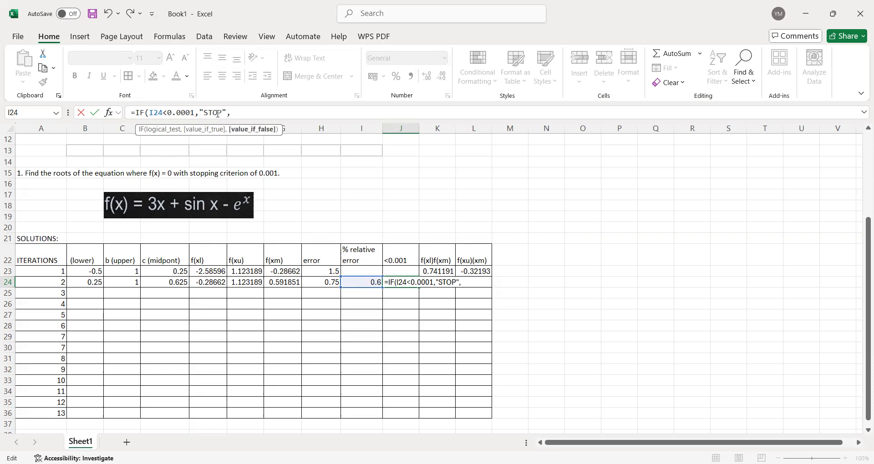
{"action": "type", "text": "\"PROCEE"}
{"action": "type", "text": "D"}
{"action": "type", "text": "\")"}
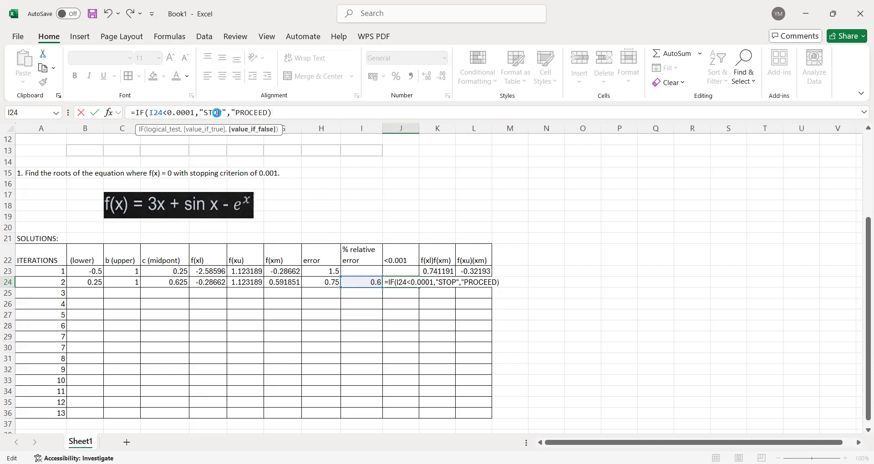
{"action": "key", "text": "Return"}
{"action": "key", "text": "Return"}
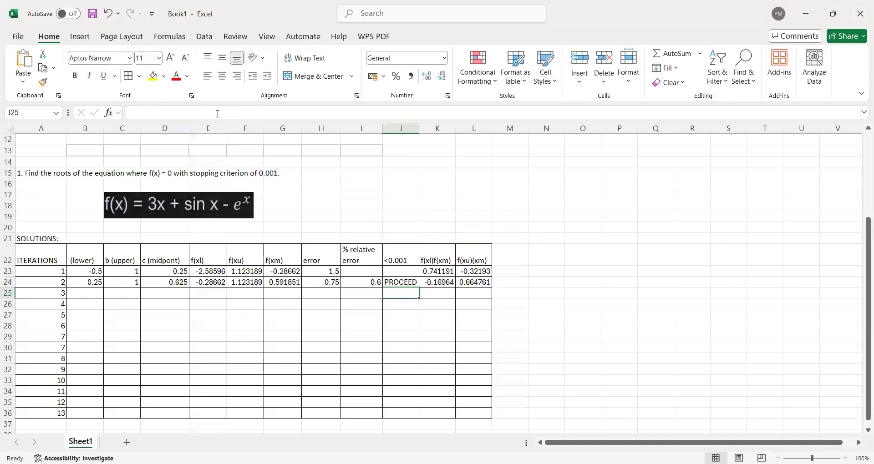
{"action": "left_click", "coordinate": [403, 282]}
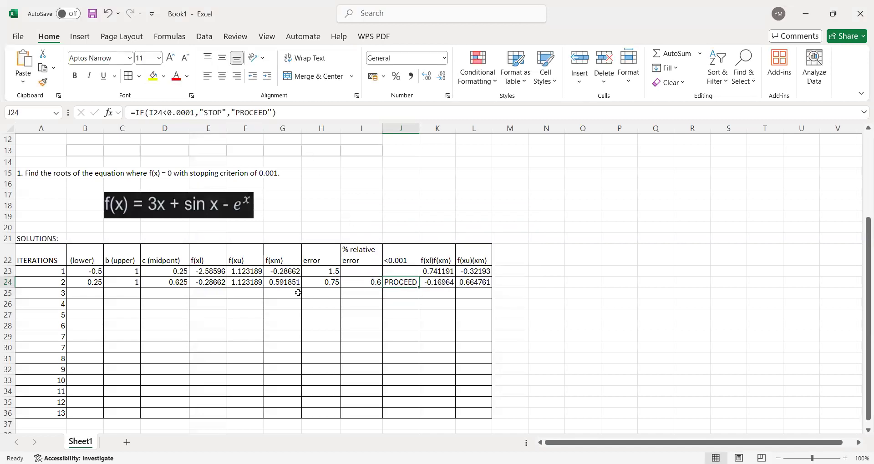
{"action": "left_click", "coordinate": [417, 291]}
{"action": "left_click", "coordinate": [408, 284]}
{"action": "left_click_drag", "start_coordinate": [420, 288], "coordinate": [410, 416]}
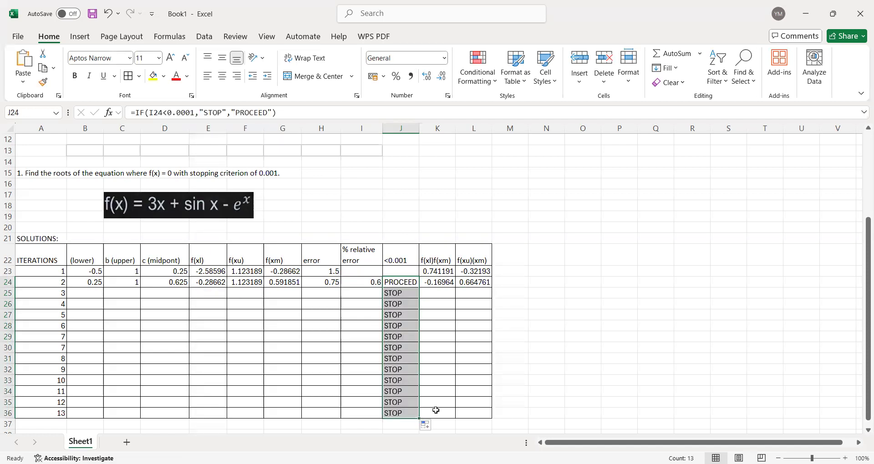
{"action": "left_click", "coordinate": [354, 300]}
{"action": "left_click", "coordinate": [397, 299]}
{"action": "left_click_drag", "start_coordinate": [365, 293], "coordinate": [91, 295]}
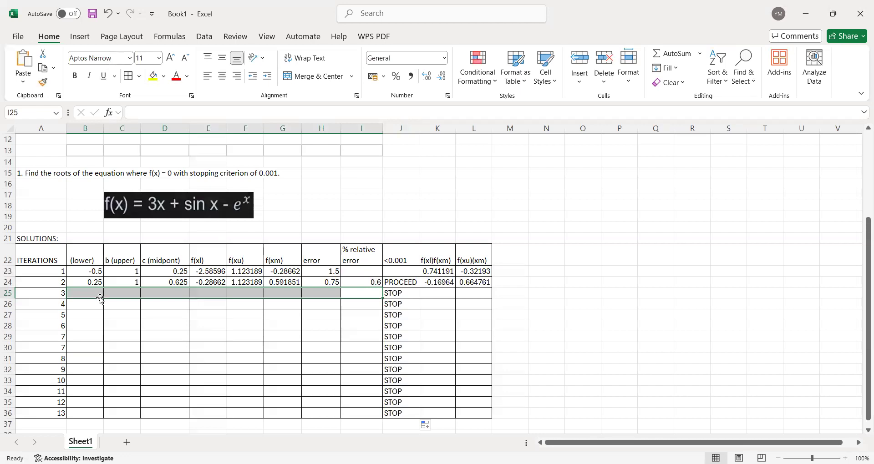
{"action": "left_click", "coordinate": [637, 293]}
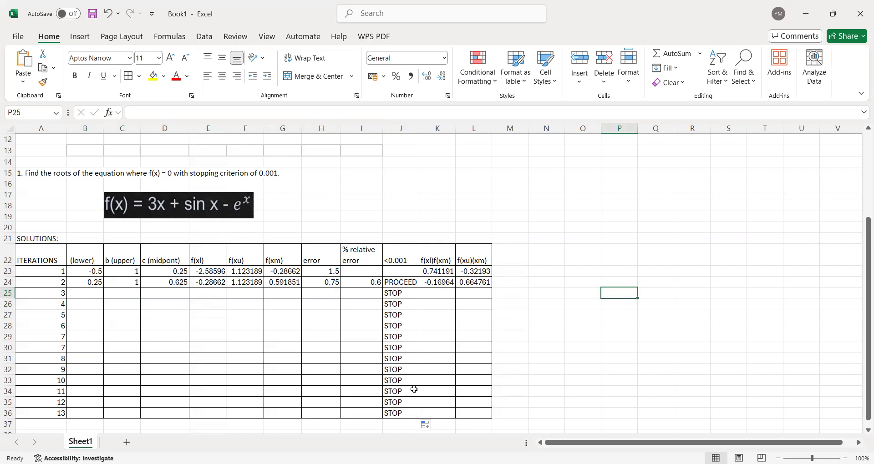
{"action": "left_click", "coordinate": [414, 412]}
{"action": "left_click_drag", "start_coordinate": [413, 411], "coordinate": [397, 296]}
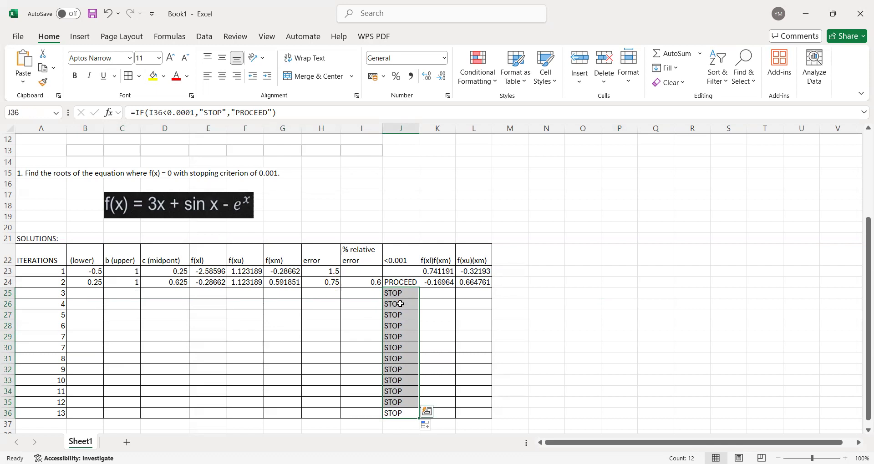
{"action": "key", "text": "Delete"}
{"action": "left_click", "coordinate": [562, 293]}
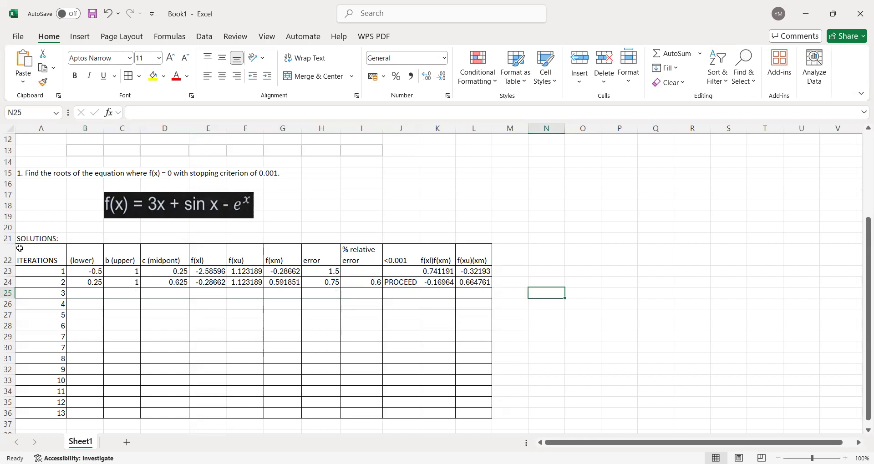
{"action": "left_click_drag", "start_coordinate": [19, 248], "coordinate": [466, 416]}
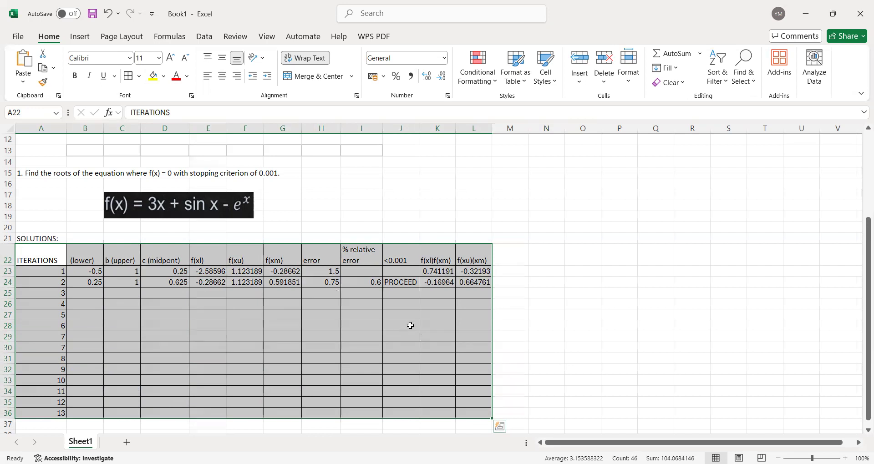
{"action": "left_click", "coordinate": [561, 290]}
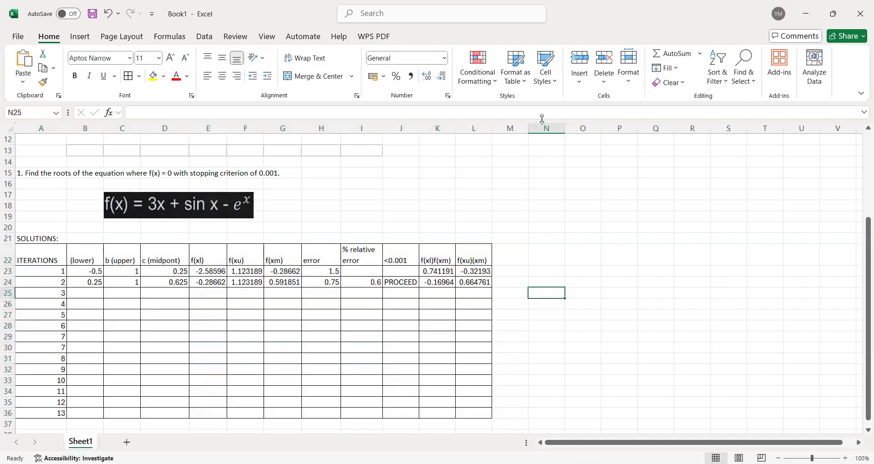